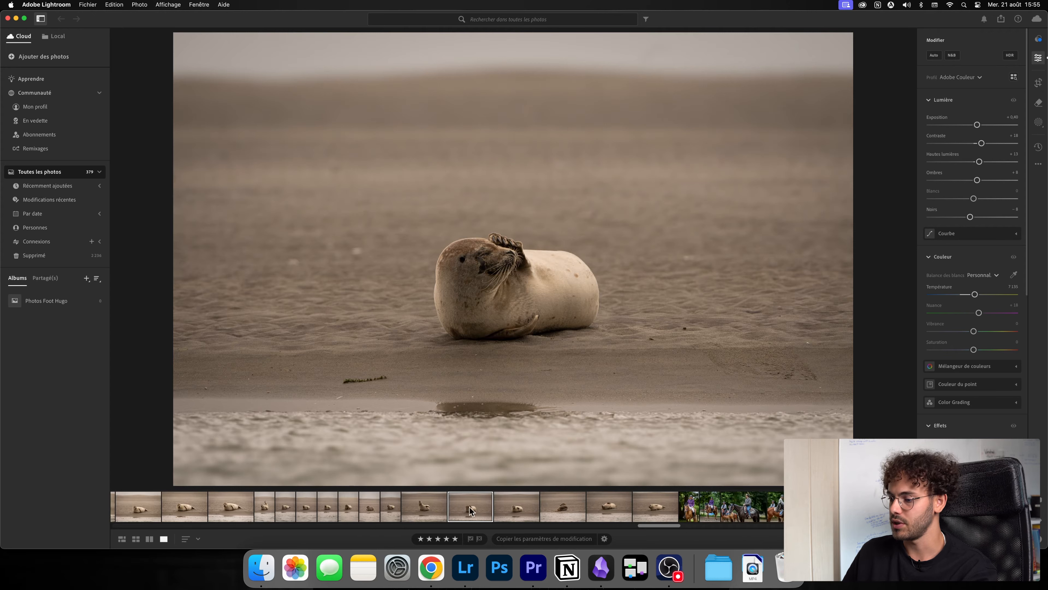
Open the portrait of the rider in the purple jacket and compare the edited version with the original.
click(357, 510)
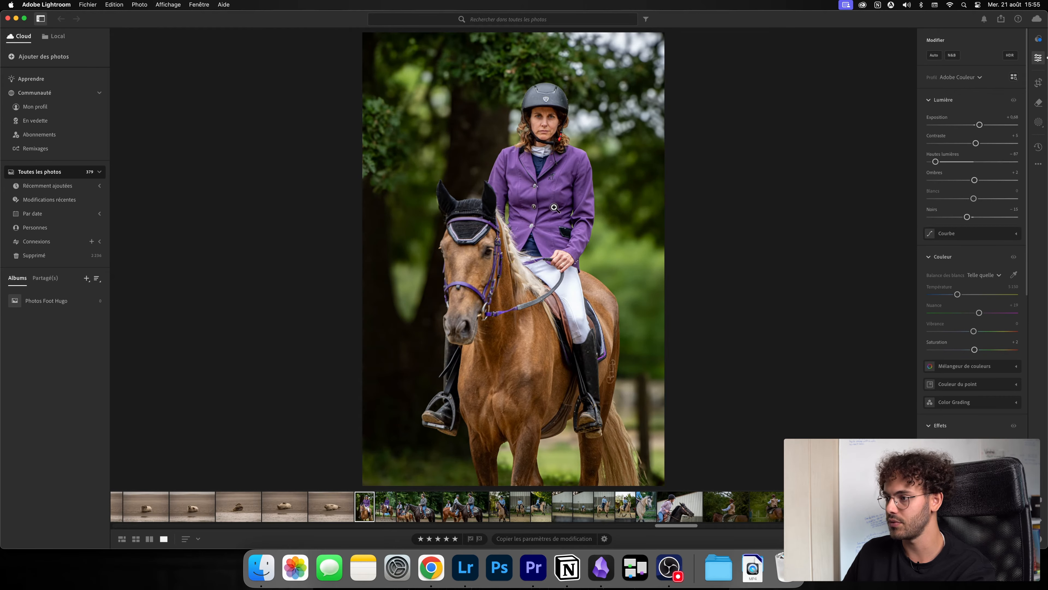
key(backslash)
key(backslash)
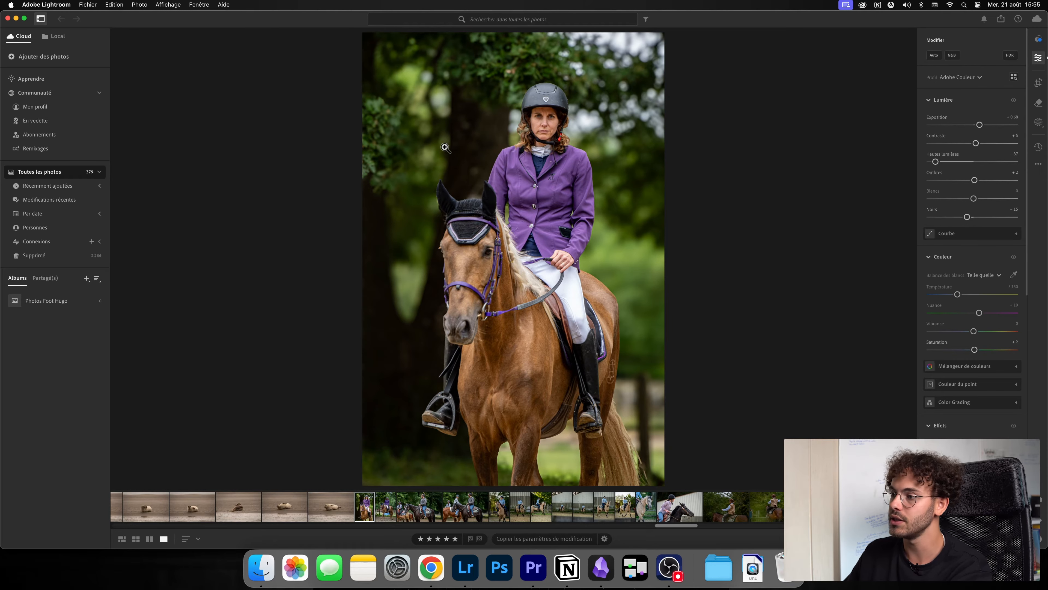
key(backslash)
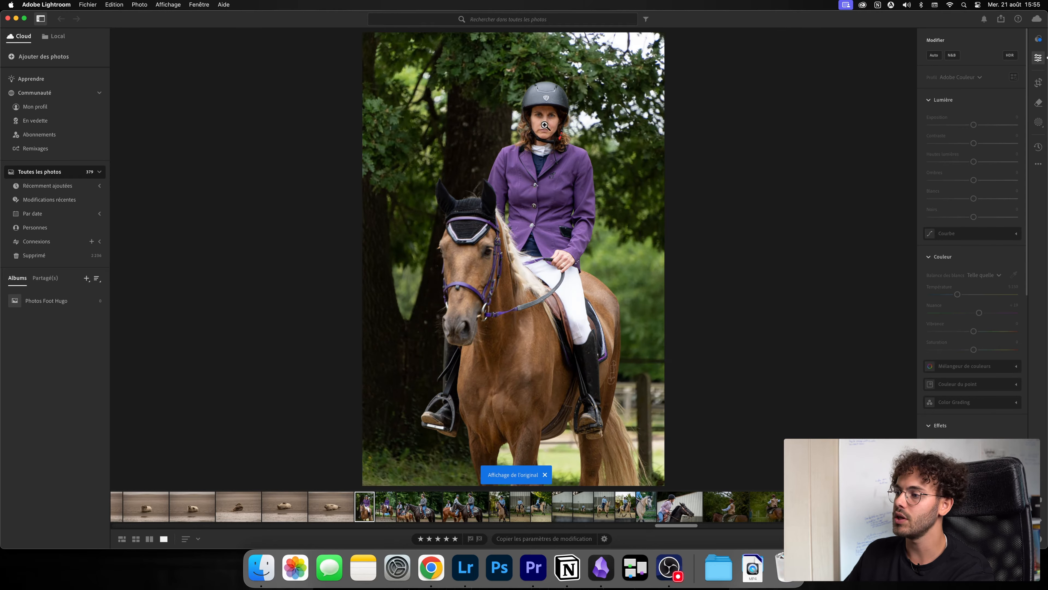
key(backslash)
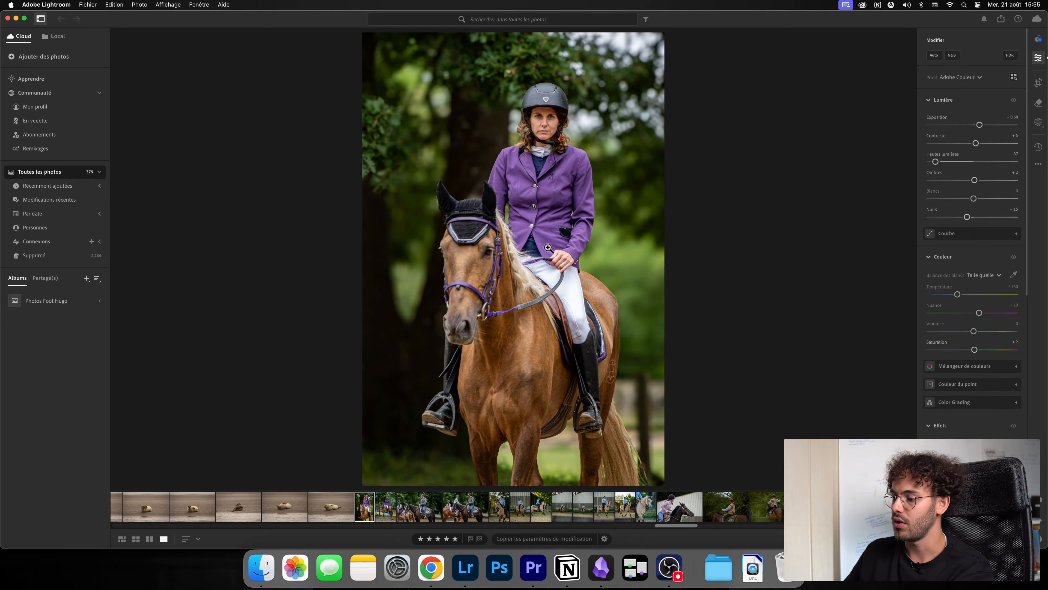
View the plaid-shirt rider's photo, then open the light-blue-shirt rider's portrait and compare its edit with the original.
click(406, 510)
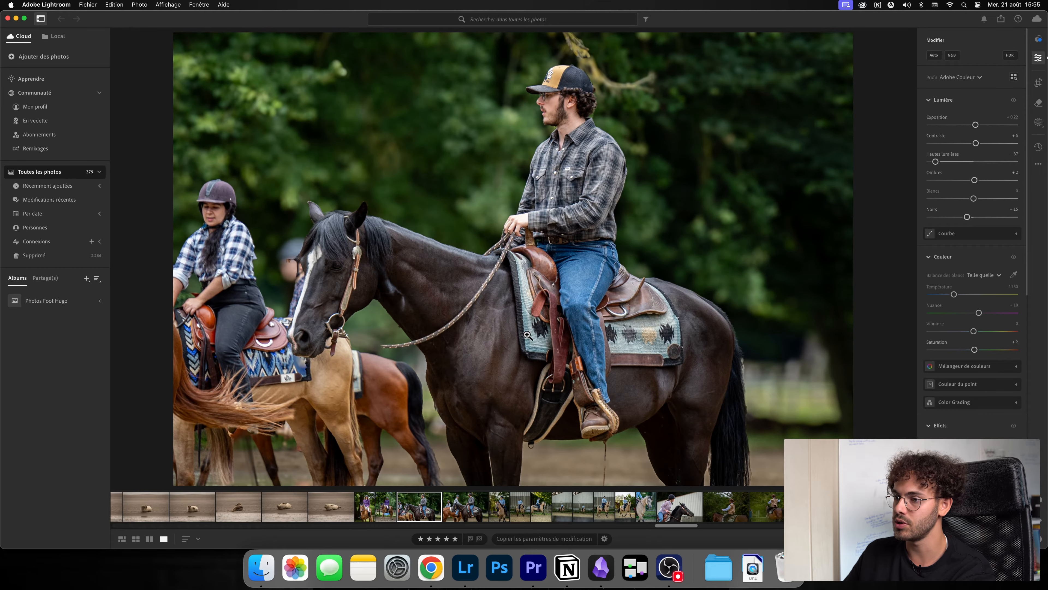
click(500, 512)
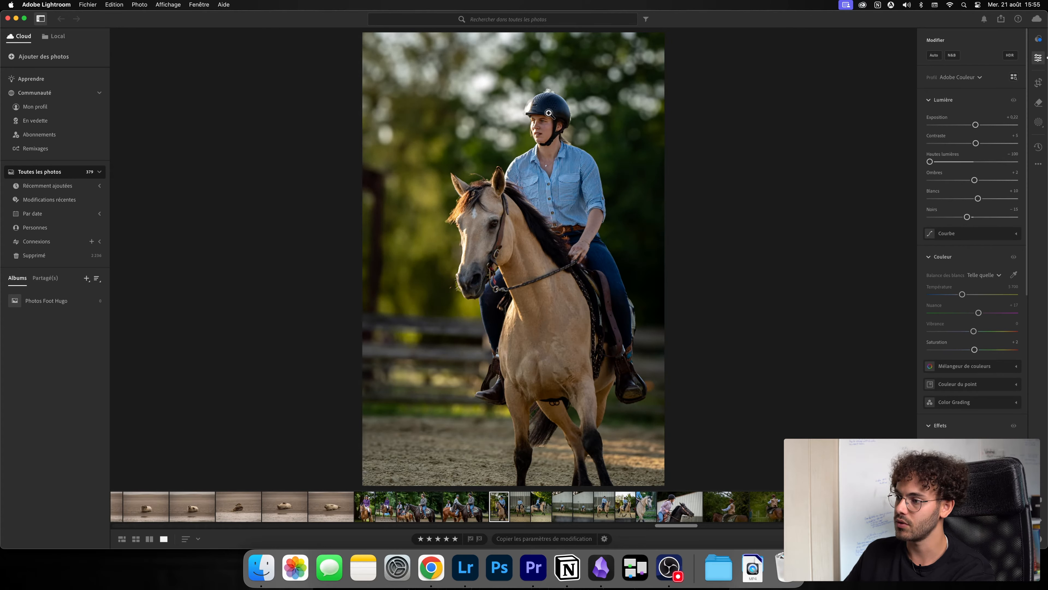
key(backslash)
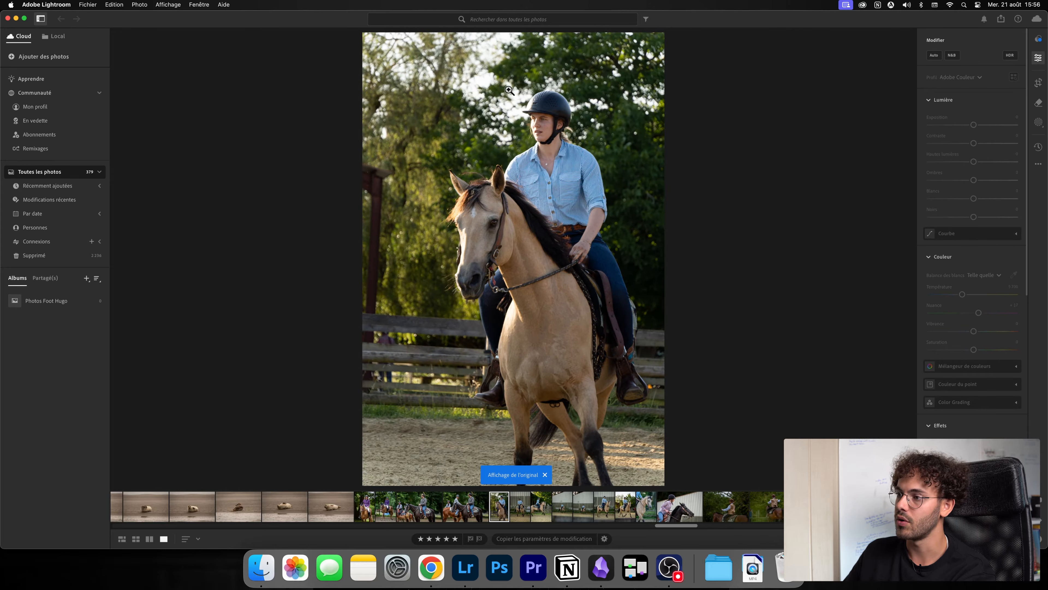
key(backslash)
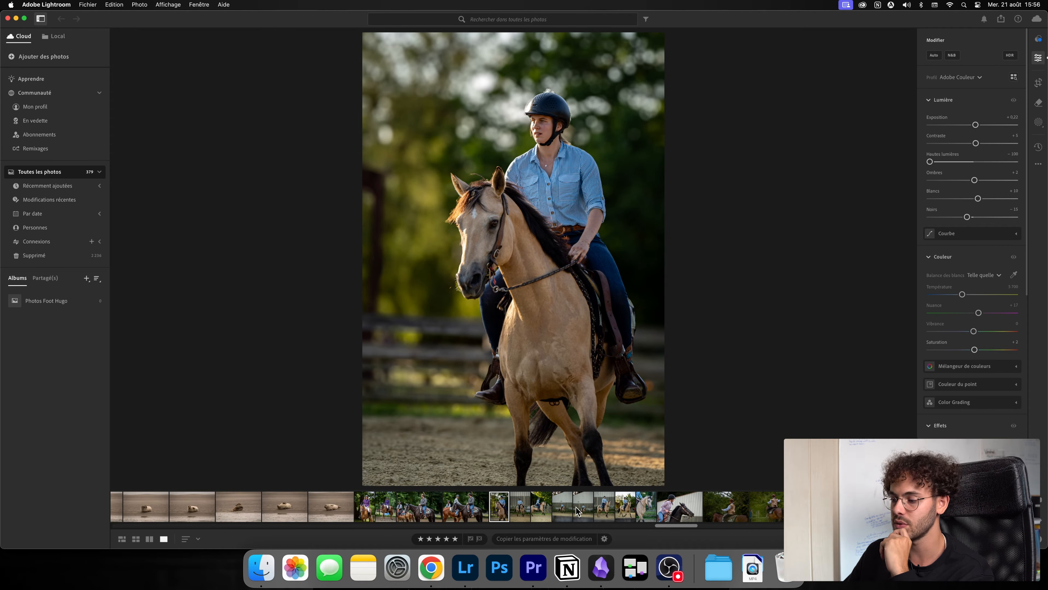
Select the equestrian series from the purple-jacket portrait through the cowboy-hat rider's photo and check the actions available for the selection.
scroll(543, 507, right, 5)
scroll(543, 507, left, 2)
scroll(280, 507, left, 3)
click(214, 506)
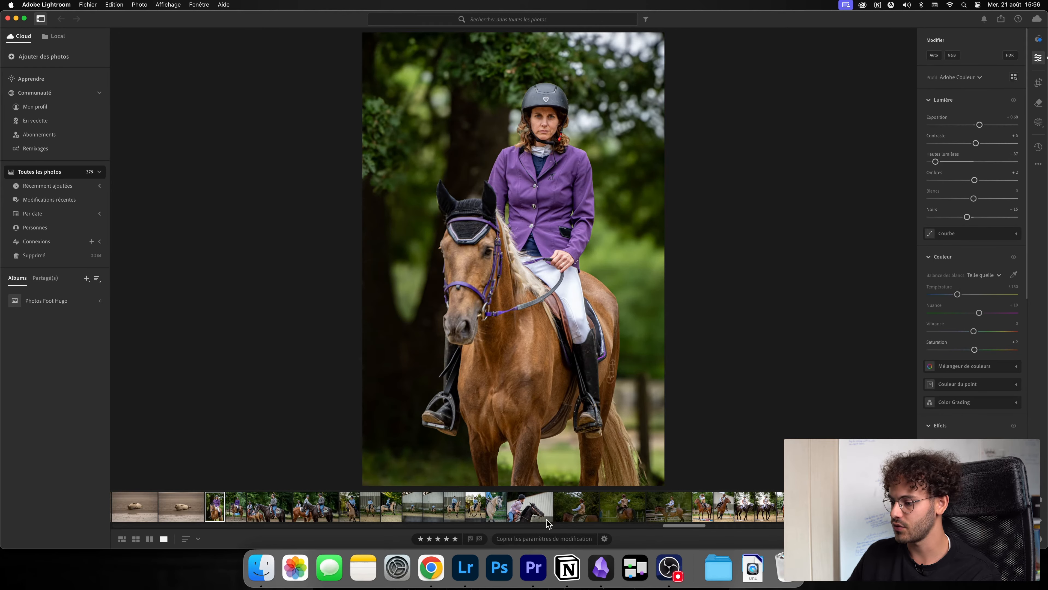
drag(665, 526, 871, 526)
shift+click(893, 506)
right_click(893, 504)
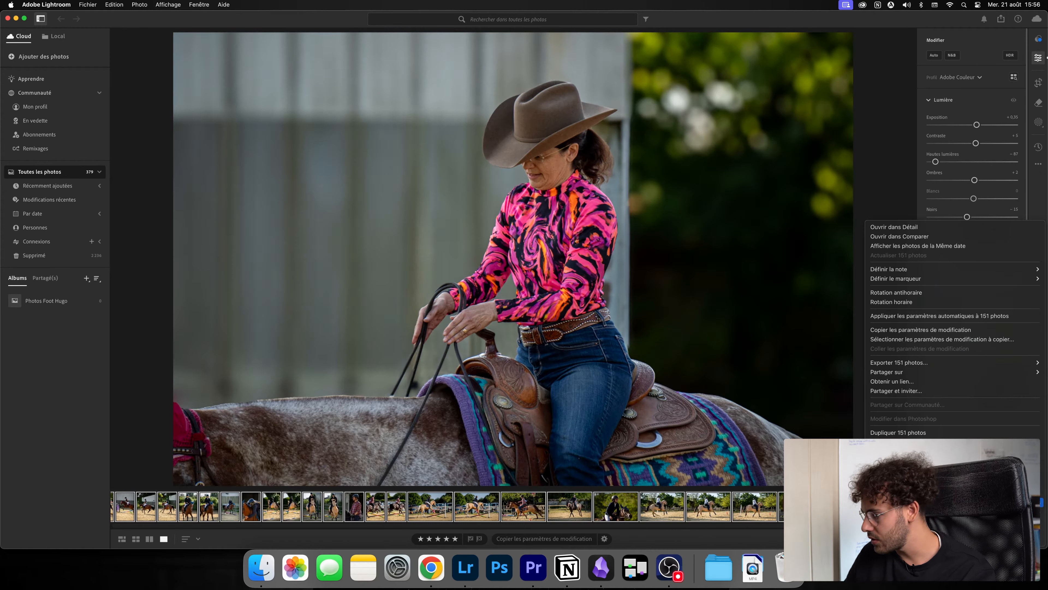
key(Escape)
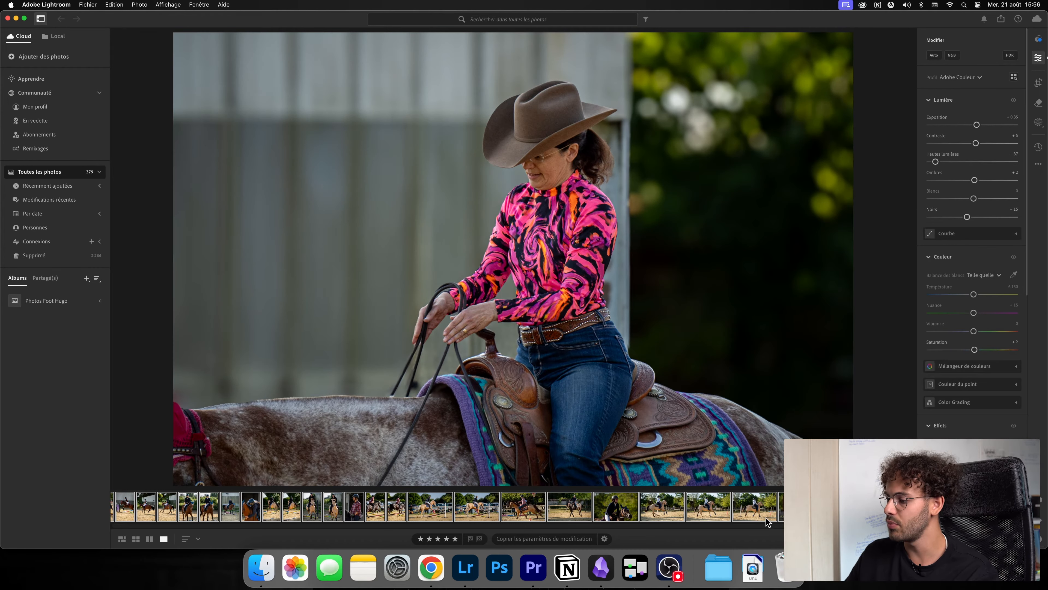
View the photos of the cowboy-hat rider with the pink-eared horse and the trotting horse beside the cone, and browse back through the series.
click(802, 506)
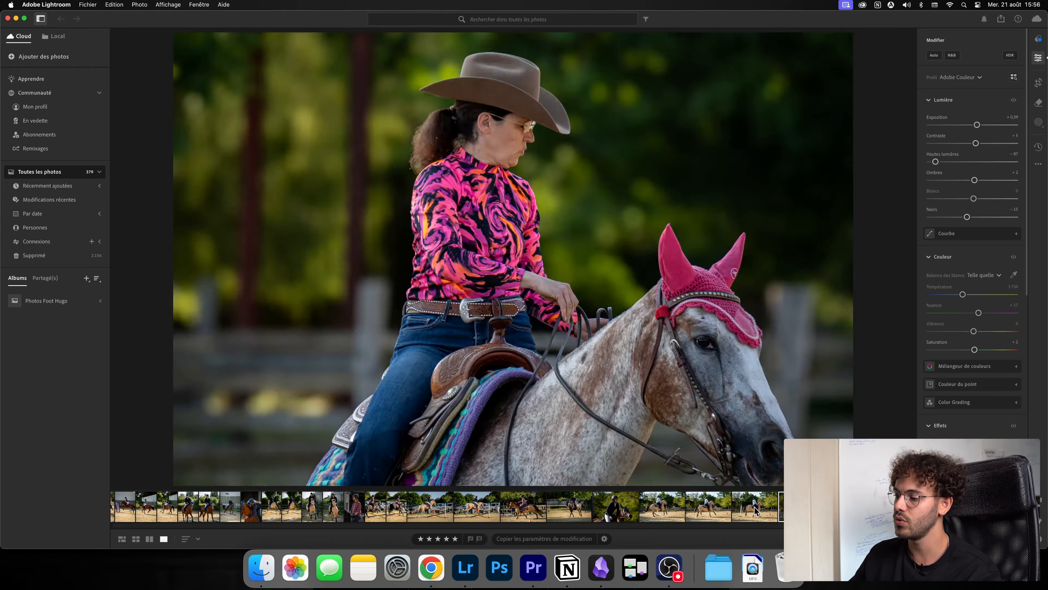
click(754, 511)
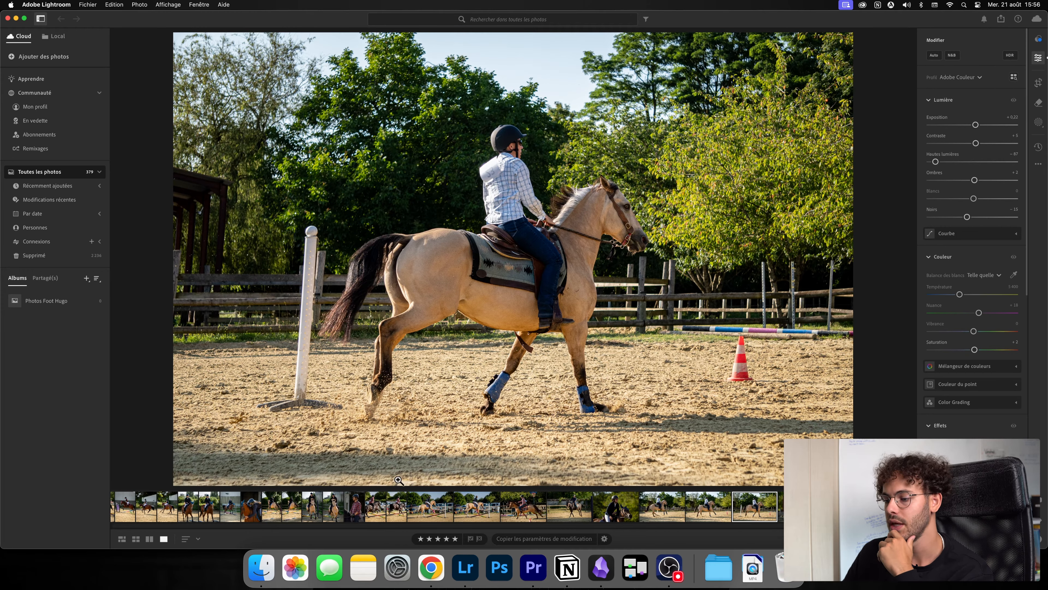
scroll(492, 509, left, 5)
scroll(492, 509, left, 10)
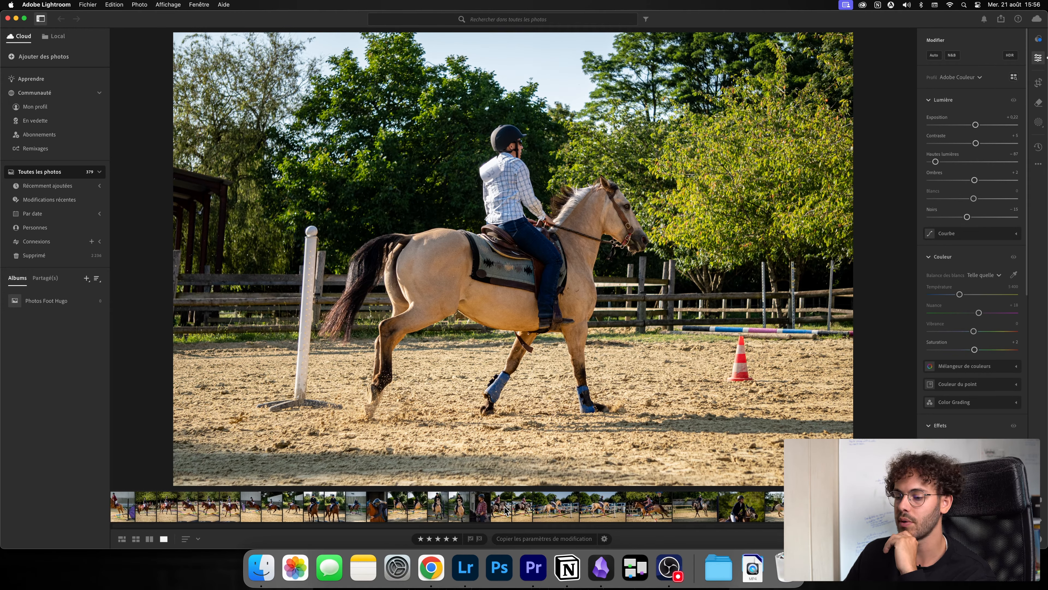
scroll(470, 513, left, 10)
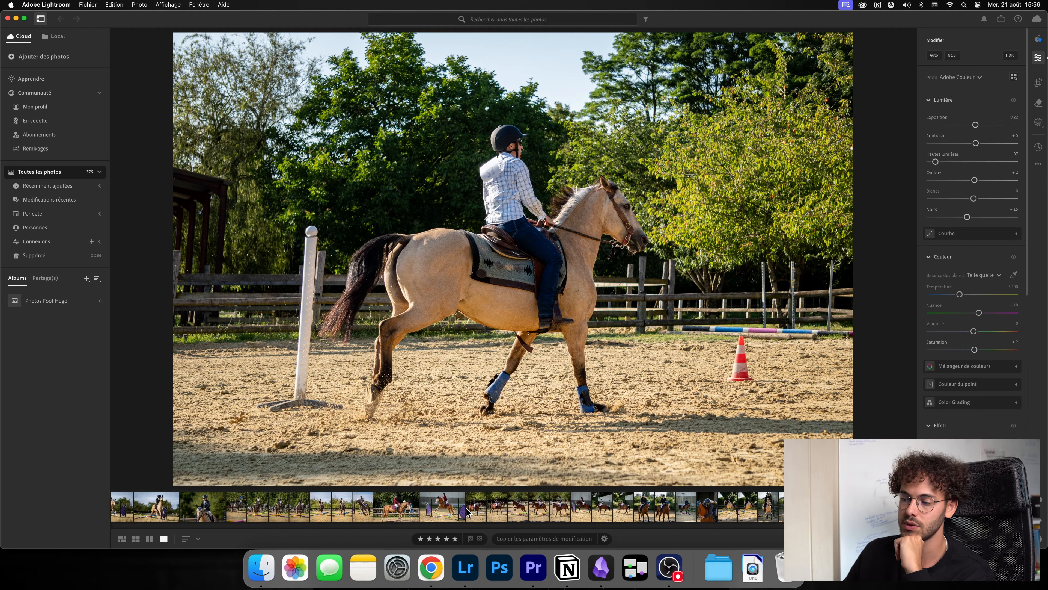
scroll(491, 507, left, 10)
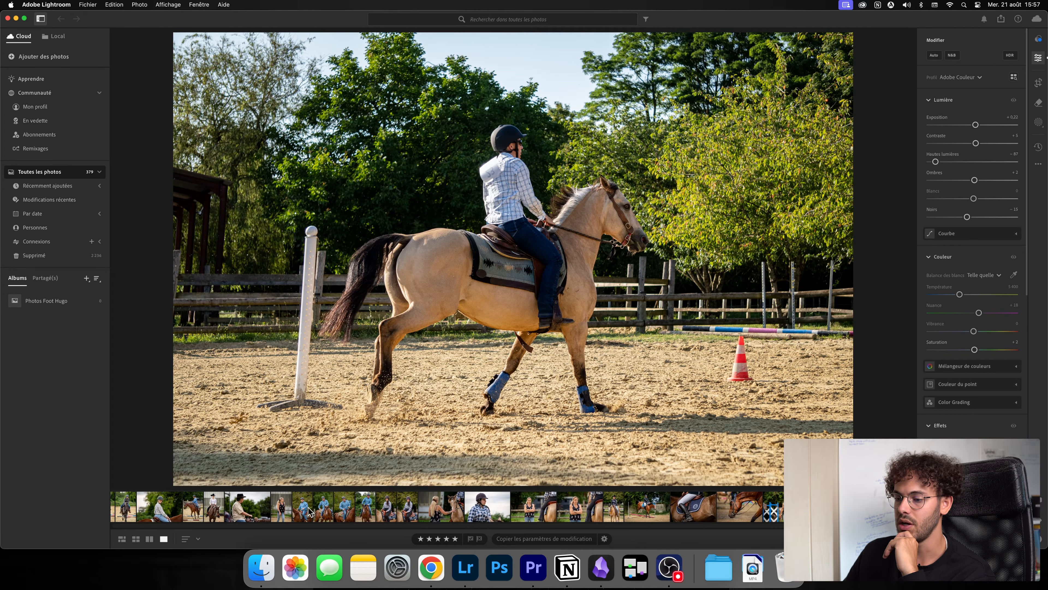
Look through the portraits of the man in the denim shirt and compare the one facing the camera with its original.
click(322, 508)
click(347, 509)
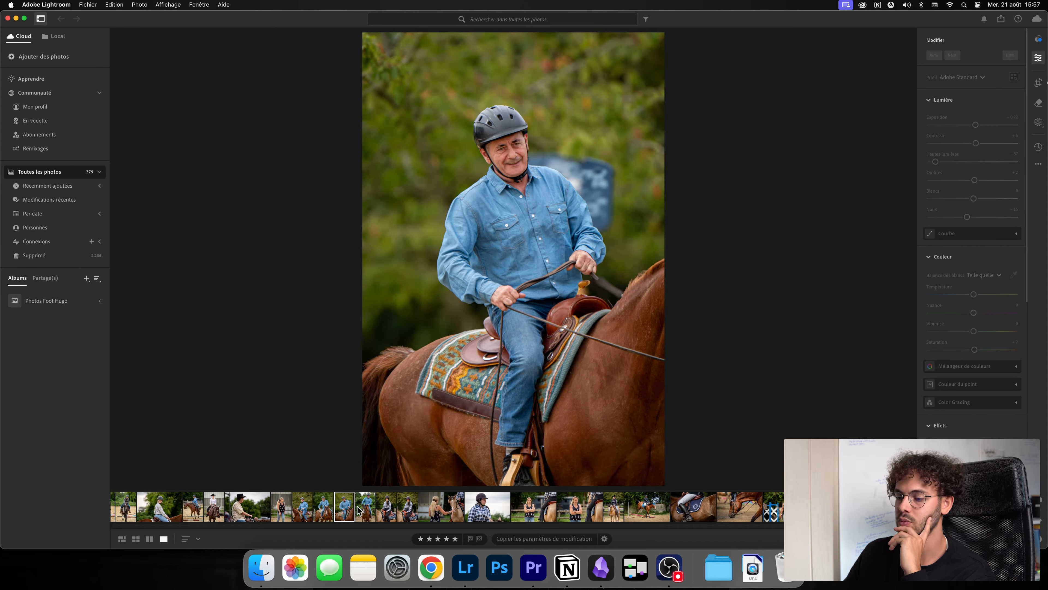
click(361, 510)
click(301, 509)
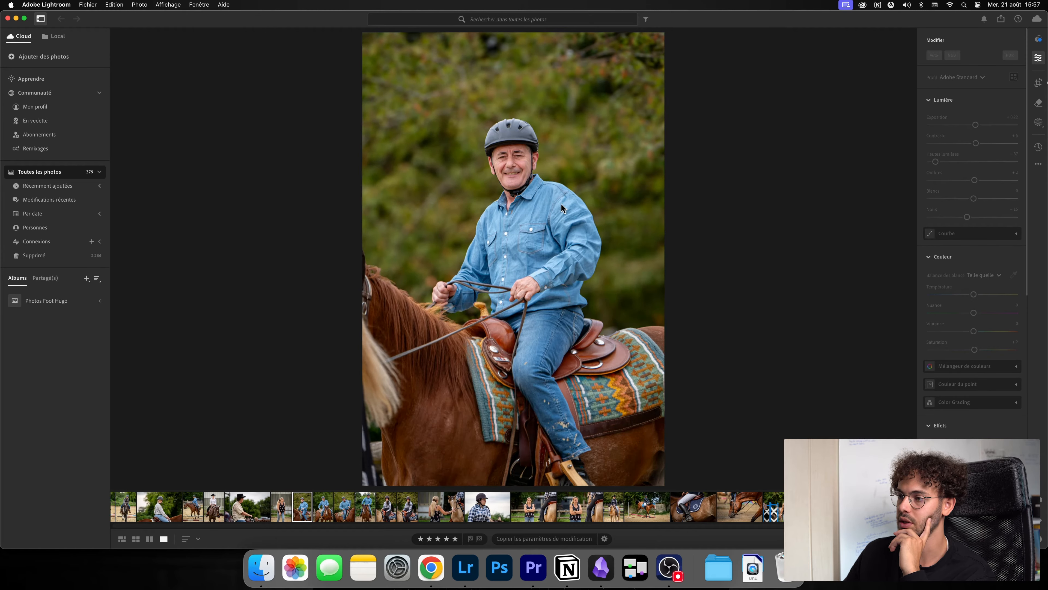
key(backslash)
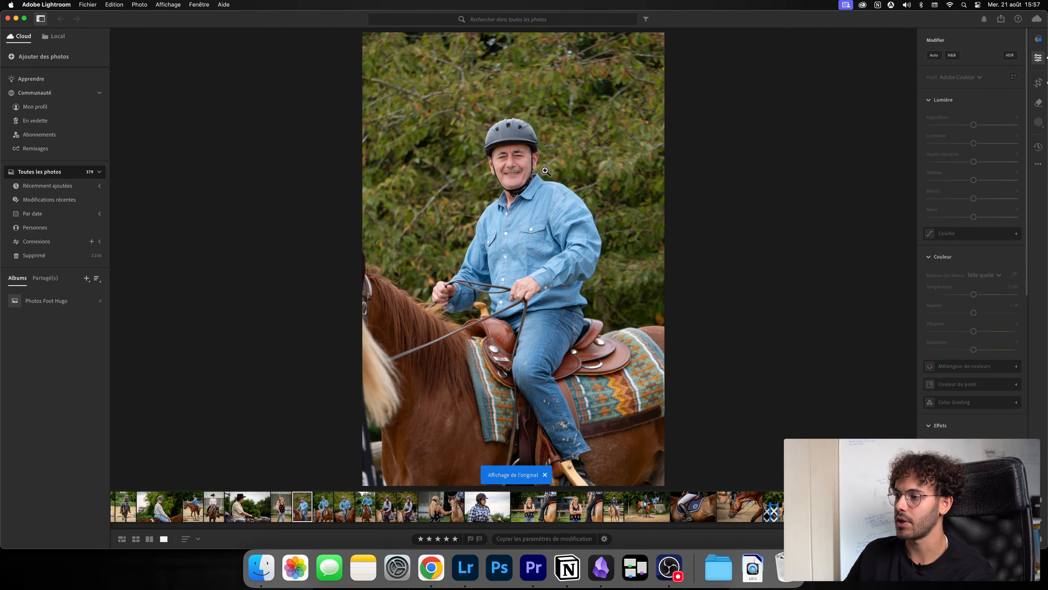
key(backslash)
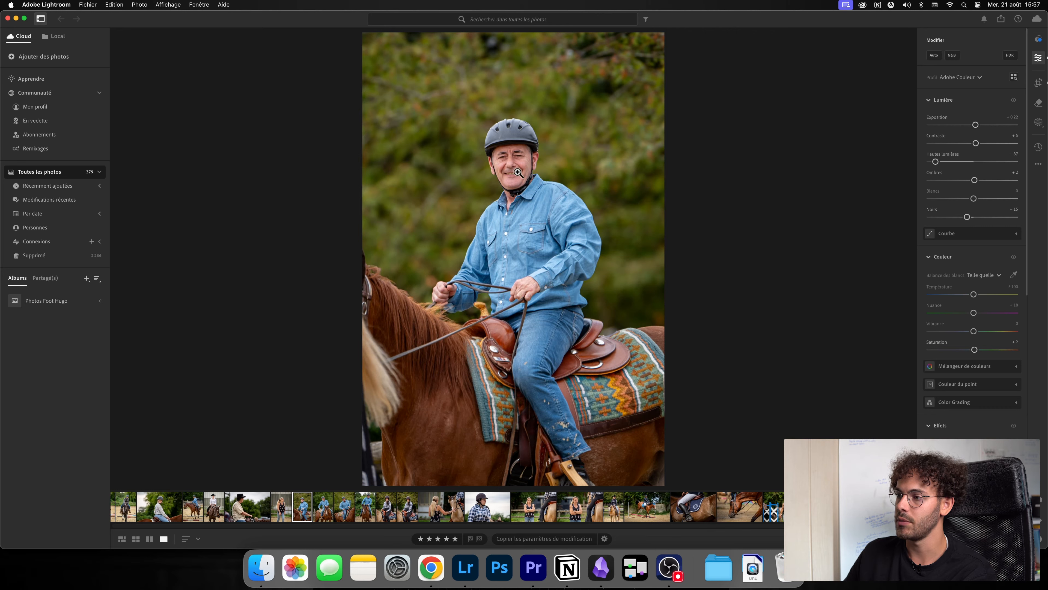
Inspect the man's face and helmet up close, return to the full photo and hide the editing controls.
click(508, 168)
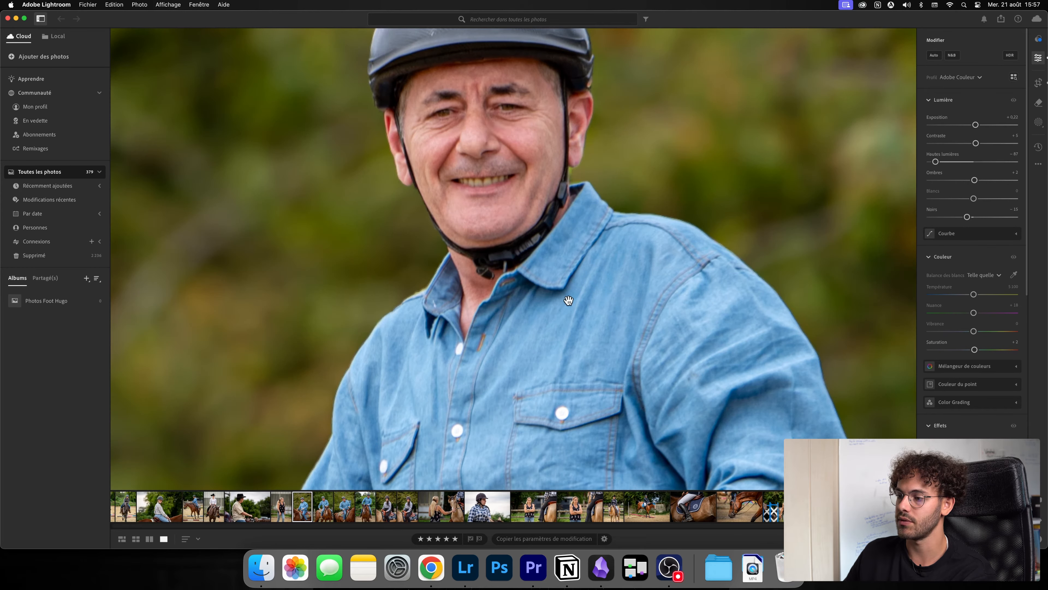
drag(465, 168, 461, 324)
click(451, 211)
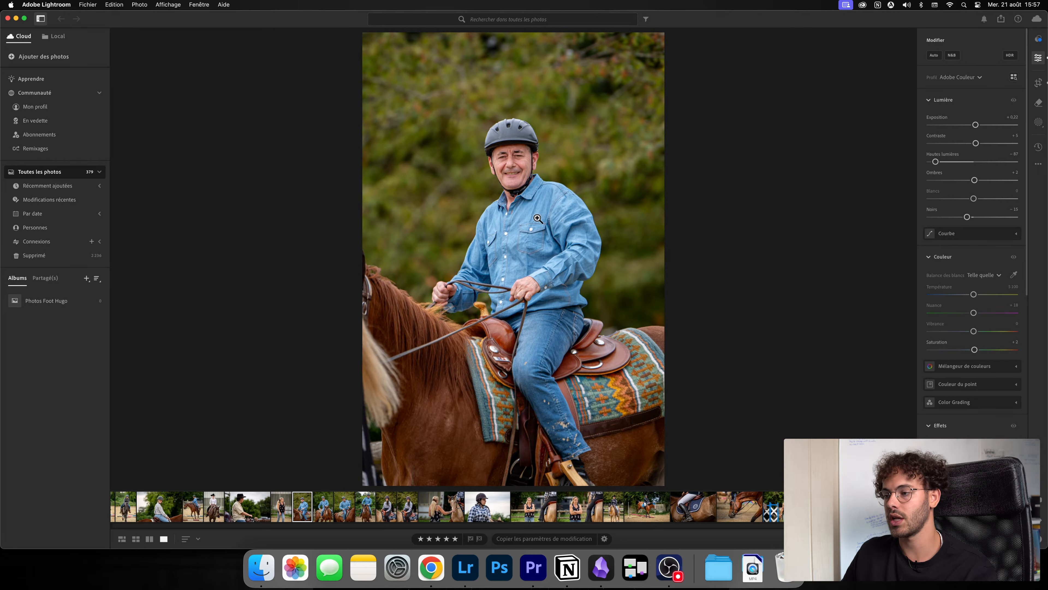
key(c)
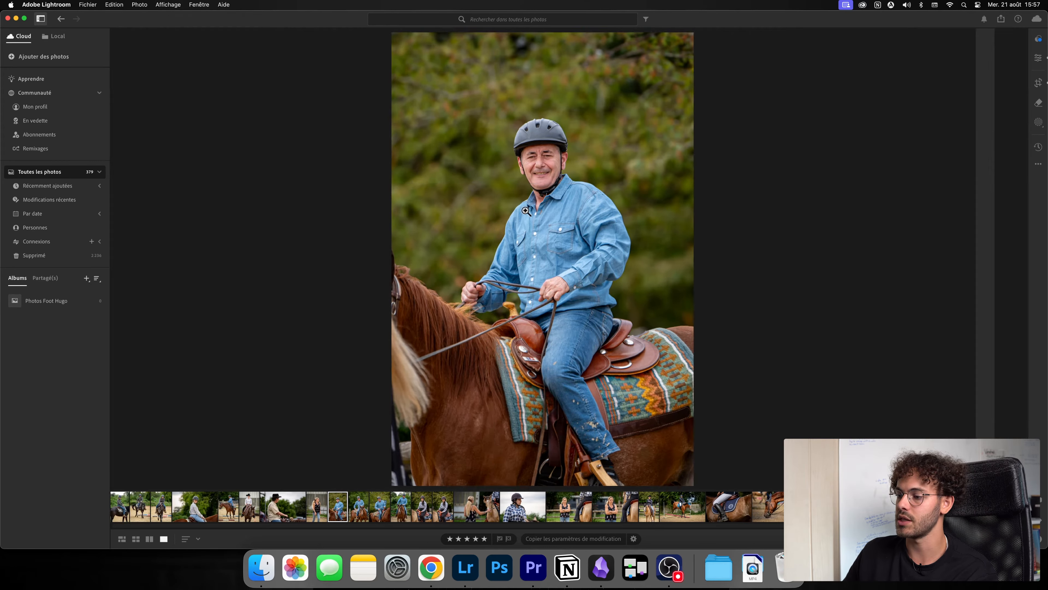
key(c)
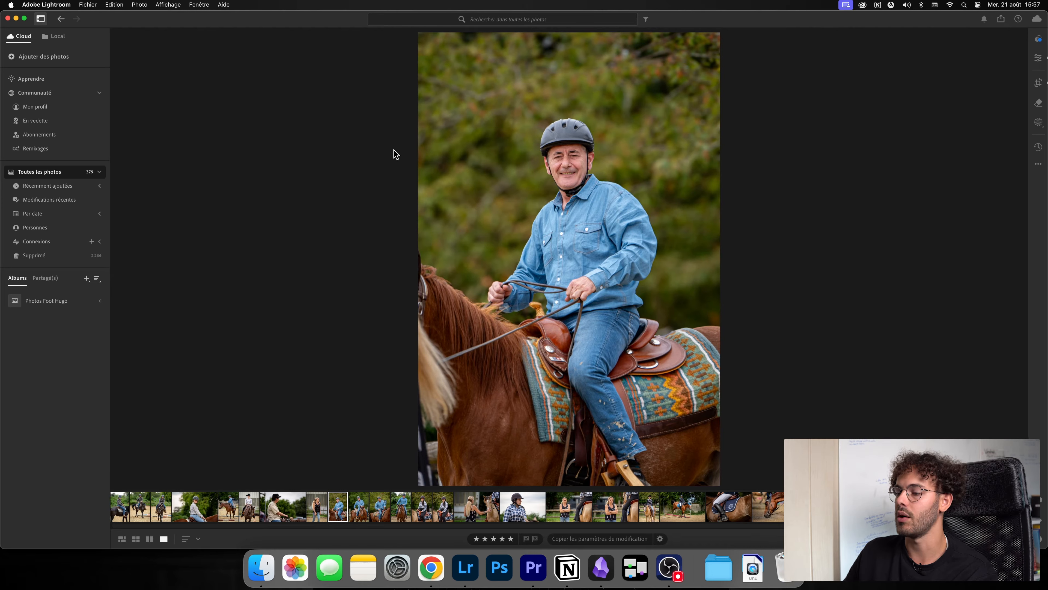
Browse the competition photos, viewing the saddle-pad close-up, the butterfly-obstacle jump and the young rider on the black horse.
scroll(413, 508, down, 10)
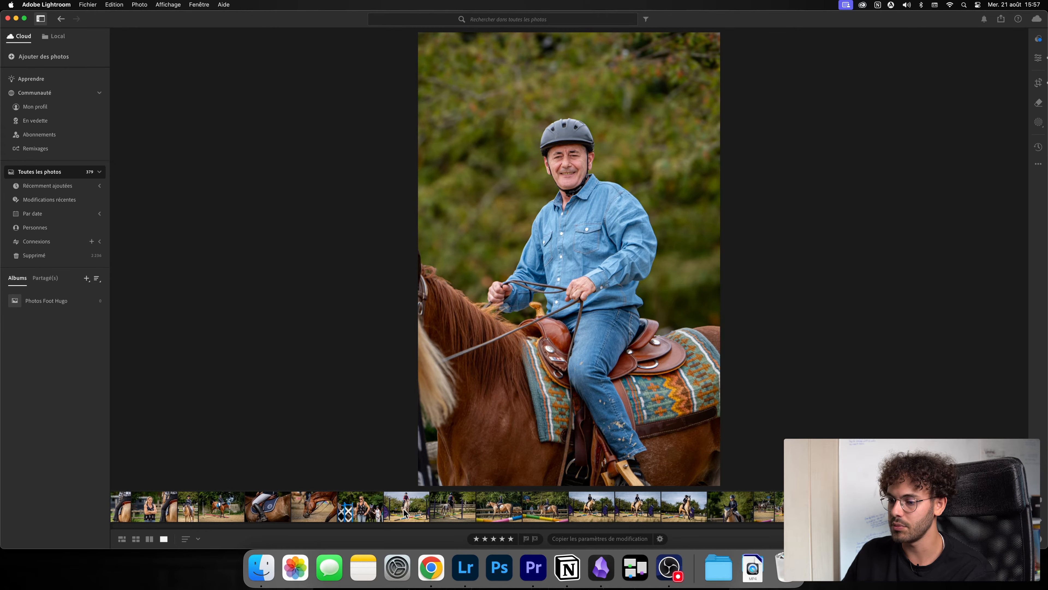
click(268, 518)
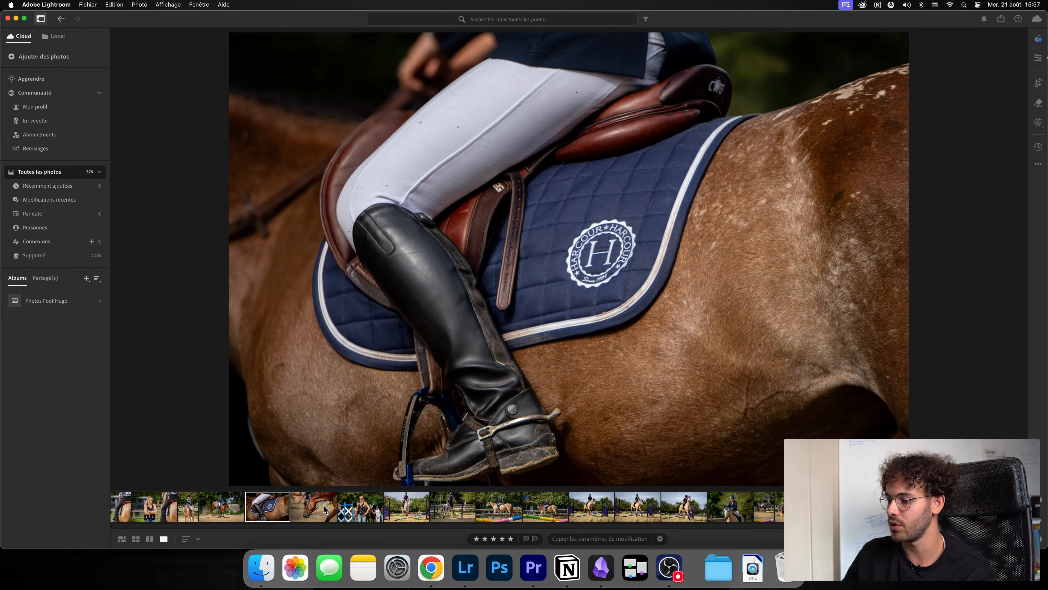
click(325, 509)
click(604, 511)
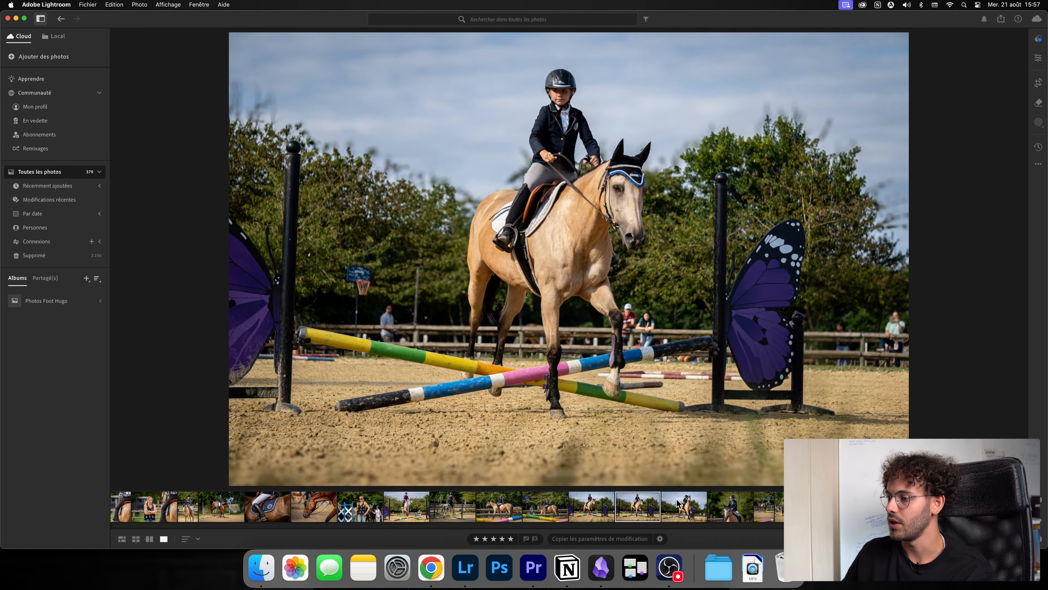
click(718, 510)
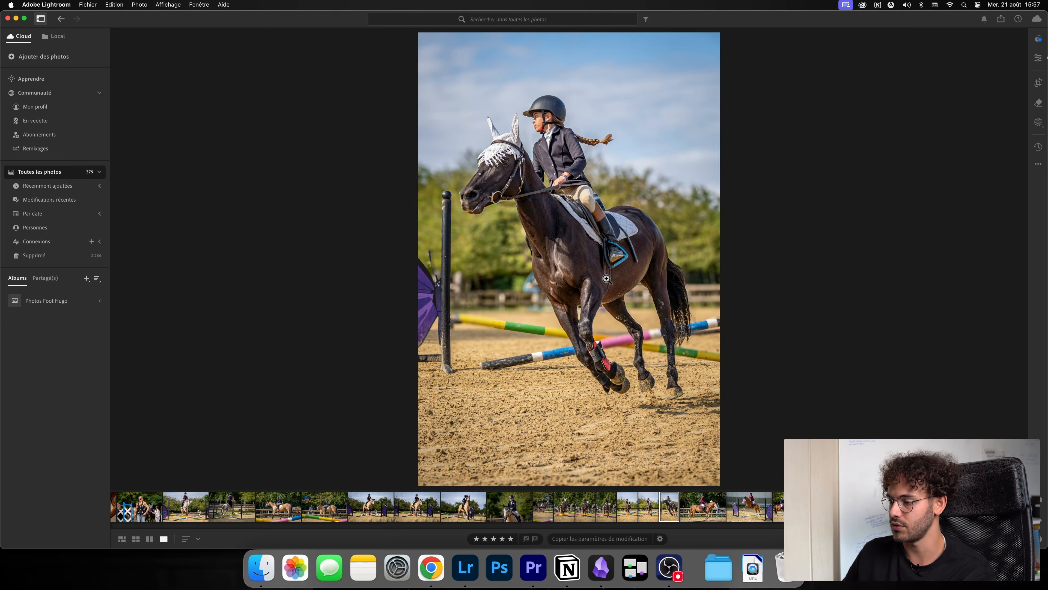
Compare the edited photo of the young rider on the black horse with its original several times.
key(backslash)
key(backslash)
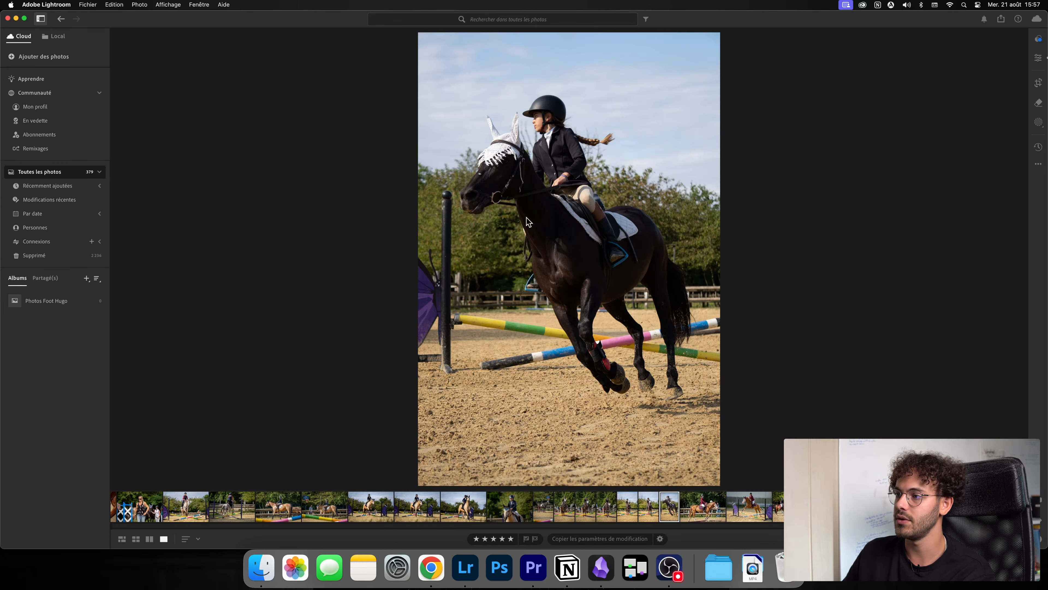
key(backslash)
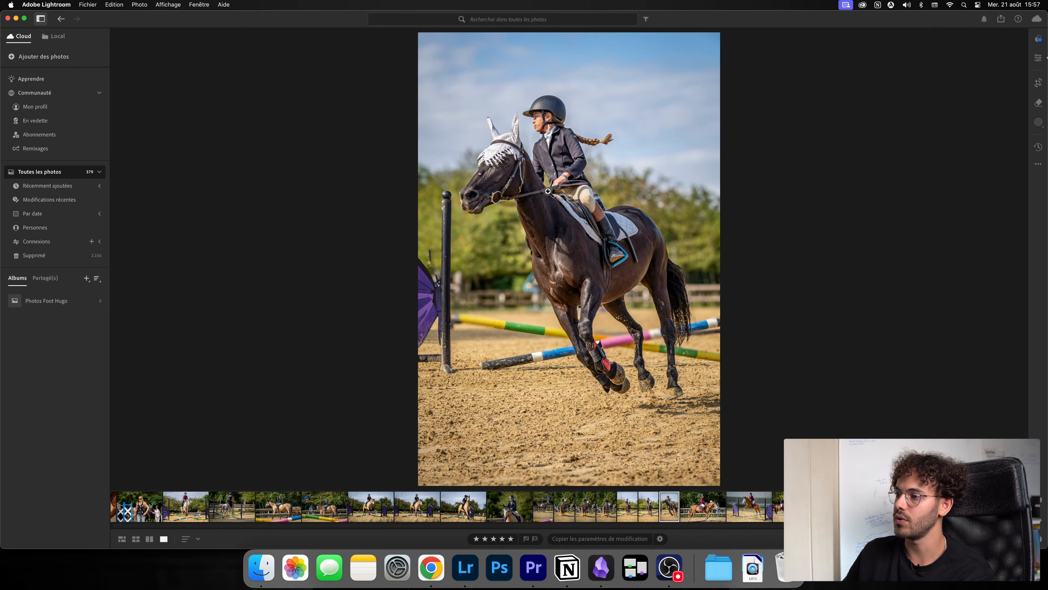
key(backslash)
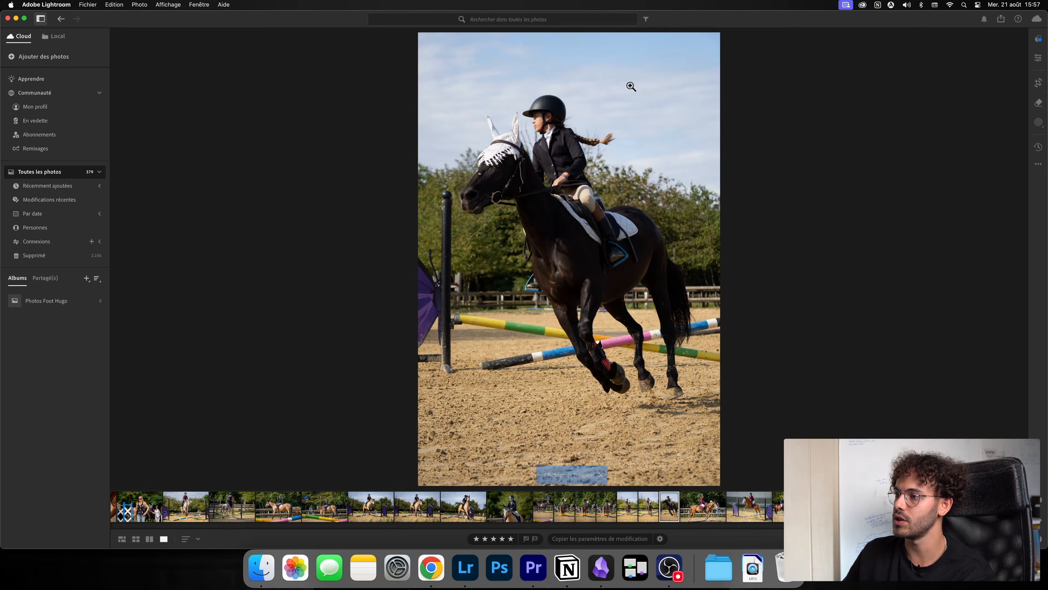
key(backslash)
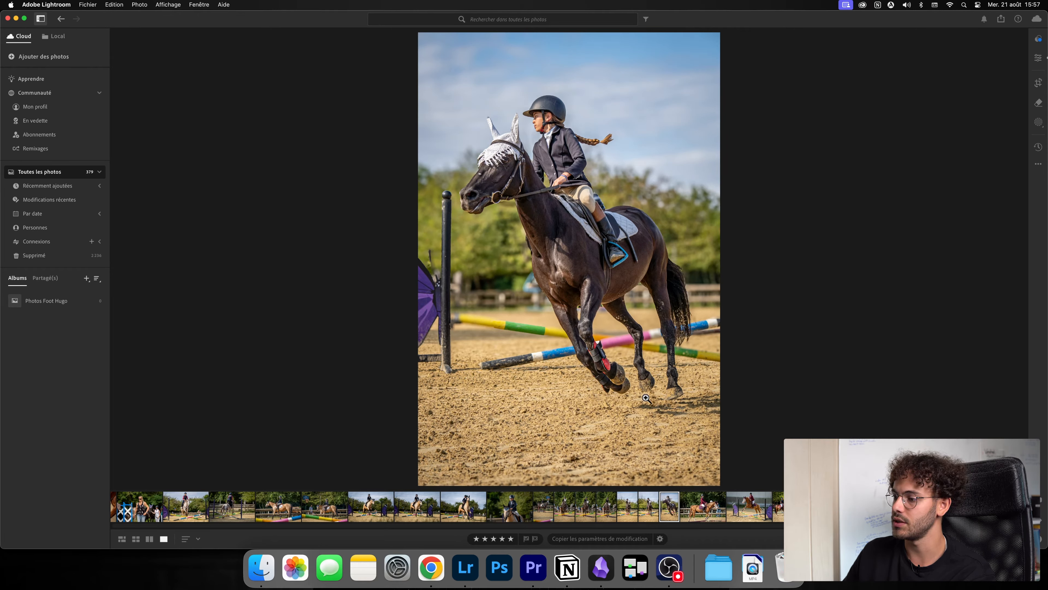
View the photos of the bay horse jumping the coloured poles and browse further along the series.
scroll(685, 513, right, 2)
click(701, 510)
scroll(726, 513, right, 2)
click(750, 510)
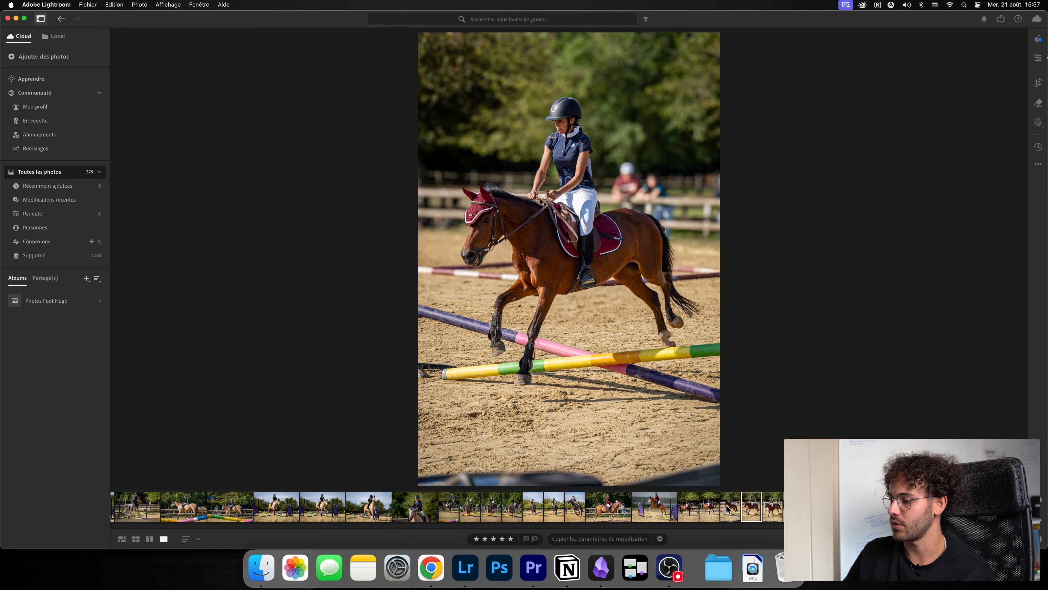
scroll(775, 512, right, 2)
scroll(775, 513, right, 3)
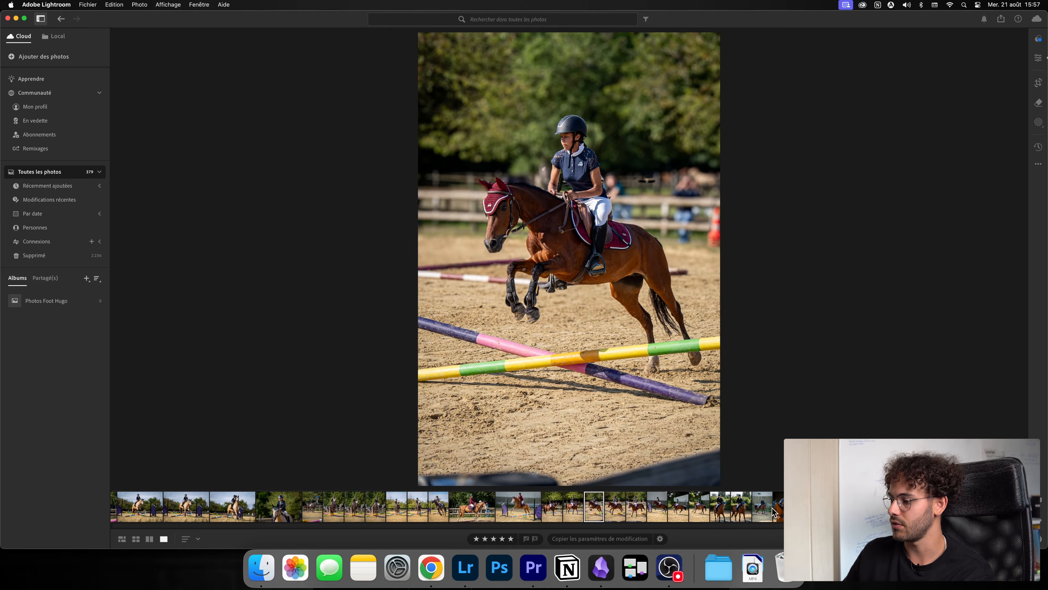
scroll(767, 512, right, 6)
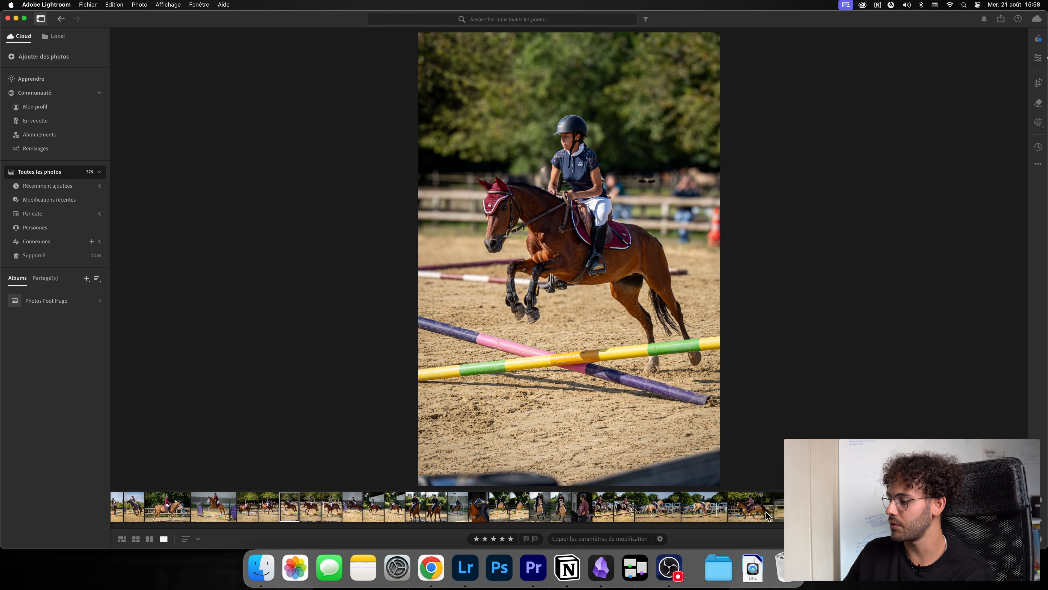
Switch to Premiere Pro and open the Autres bin of the Template vidéos YouTube_1 project.
scroll(766, 516, right, 3)
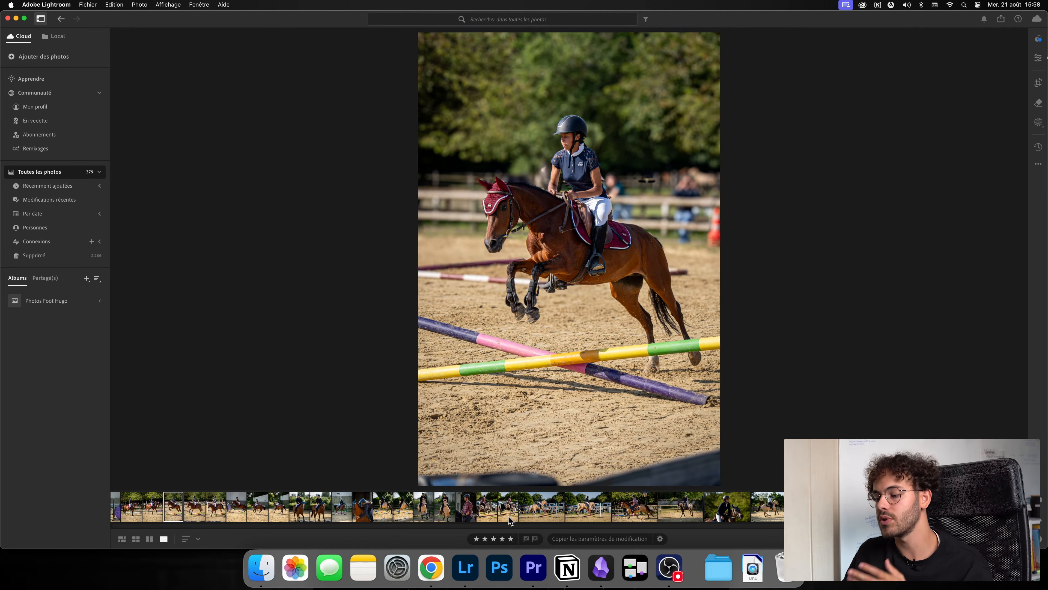
click(538, 564)
drag(294, 91, 128, 92)
click(39, 107)
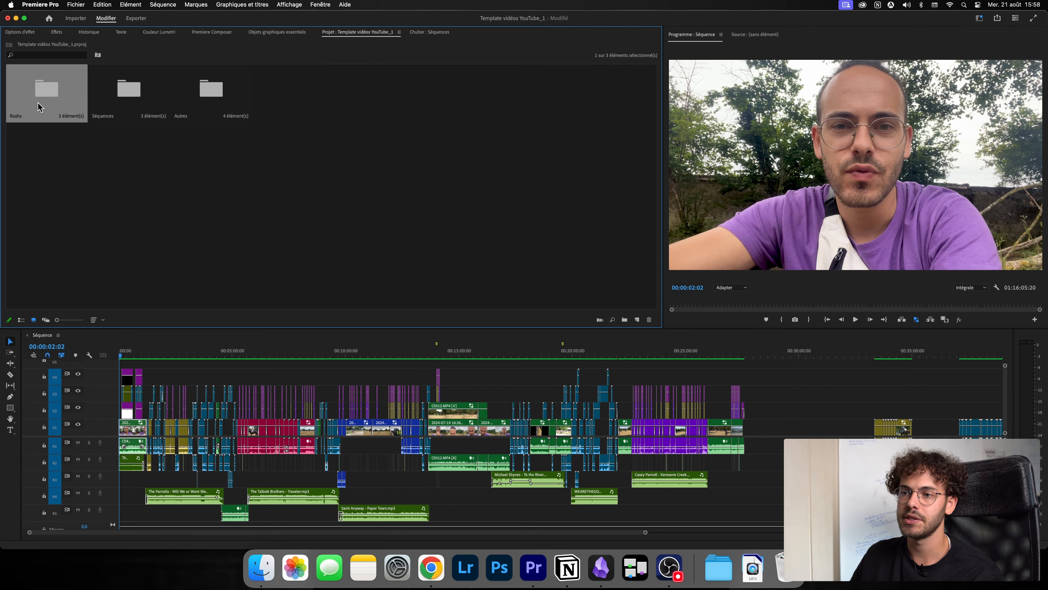
click(131, 97)
click(214, 98)
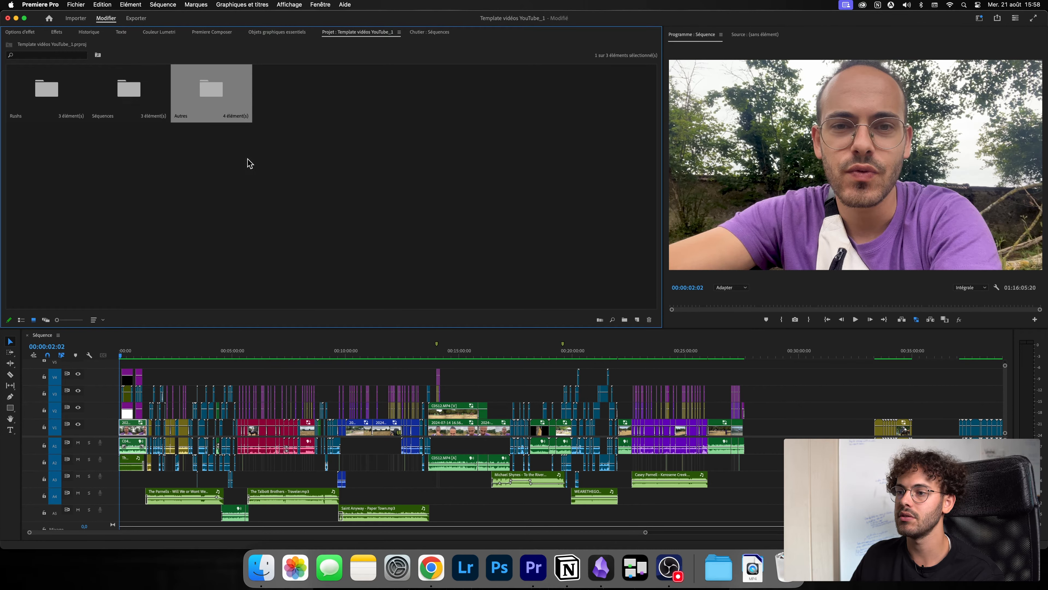
double_click(213, 103)
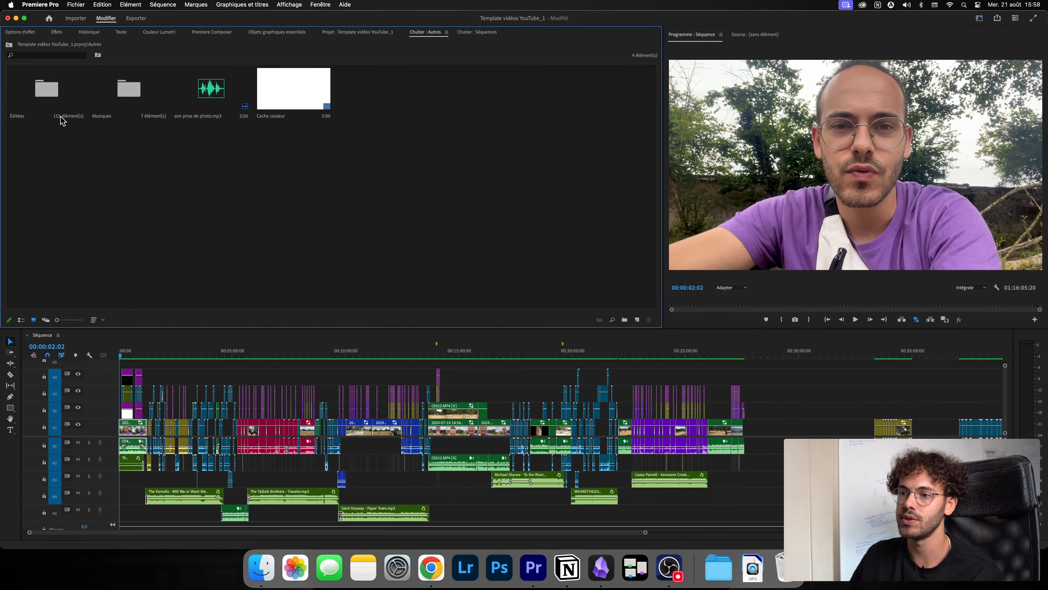
Look over the Éditées bin, the Cache couleur matte and the son prise de photo.mp3 sound in the Autres bin.
click(52, 108)
click(291, 92)
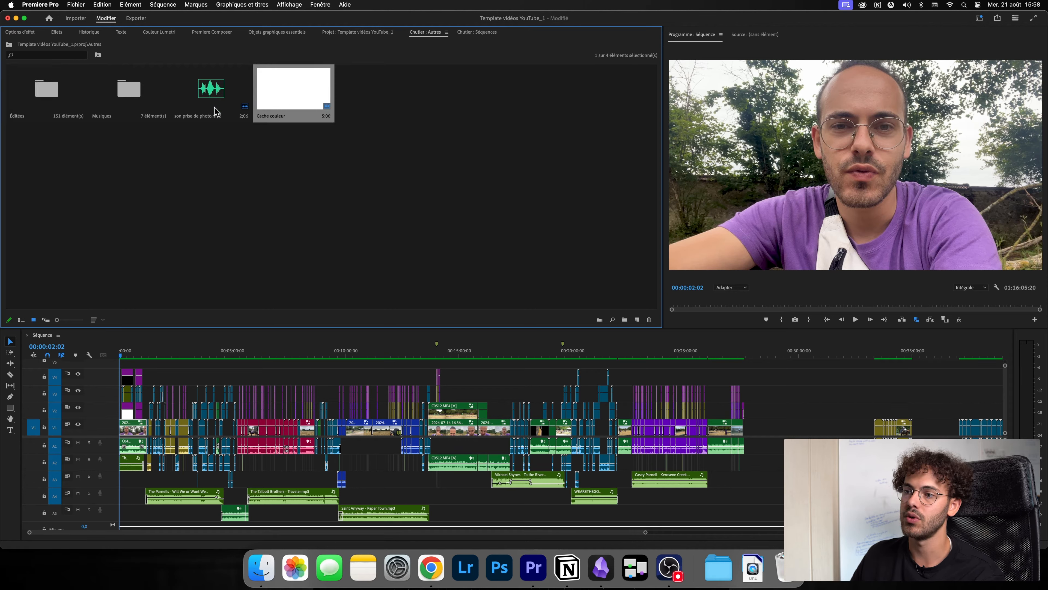
click(195, 92)
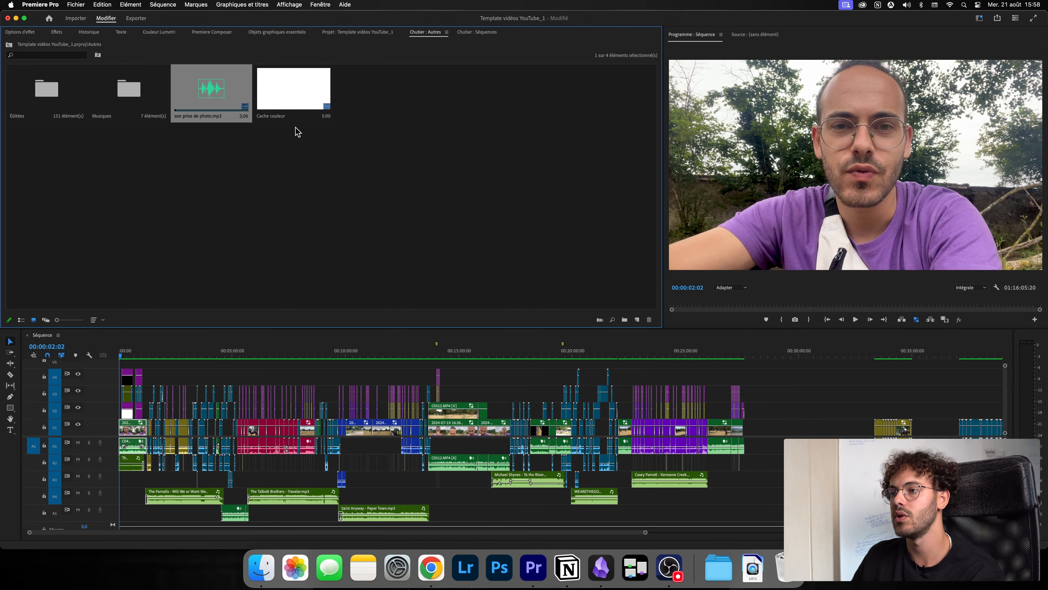
Open the Rushs bin from the project root and delete the empty Photos bin inside it.
click(346, 32)
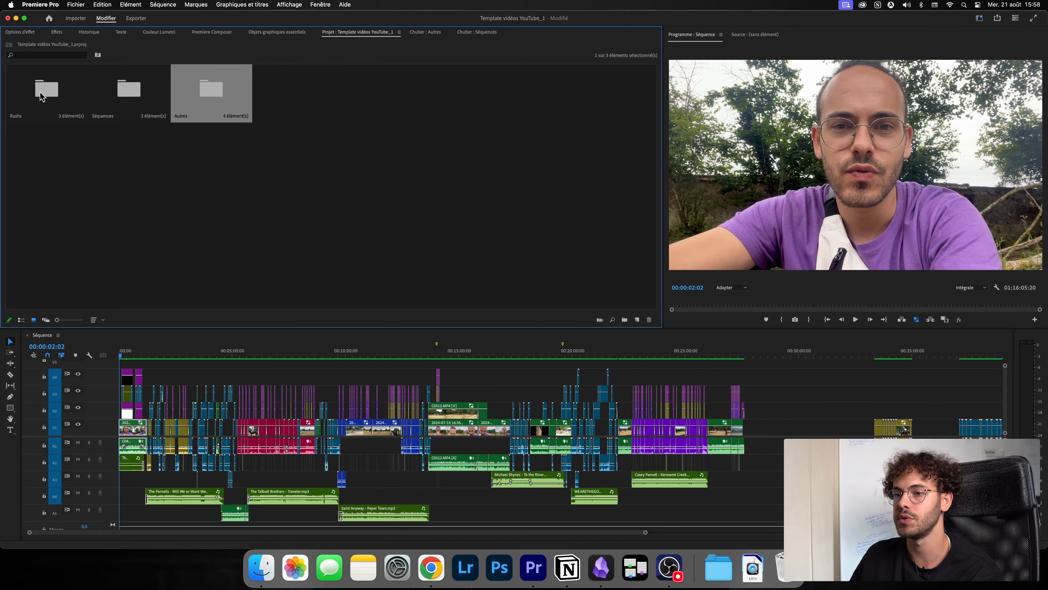
double_click(47, 97)
click(33, 93)
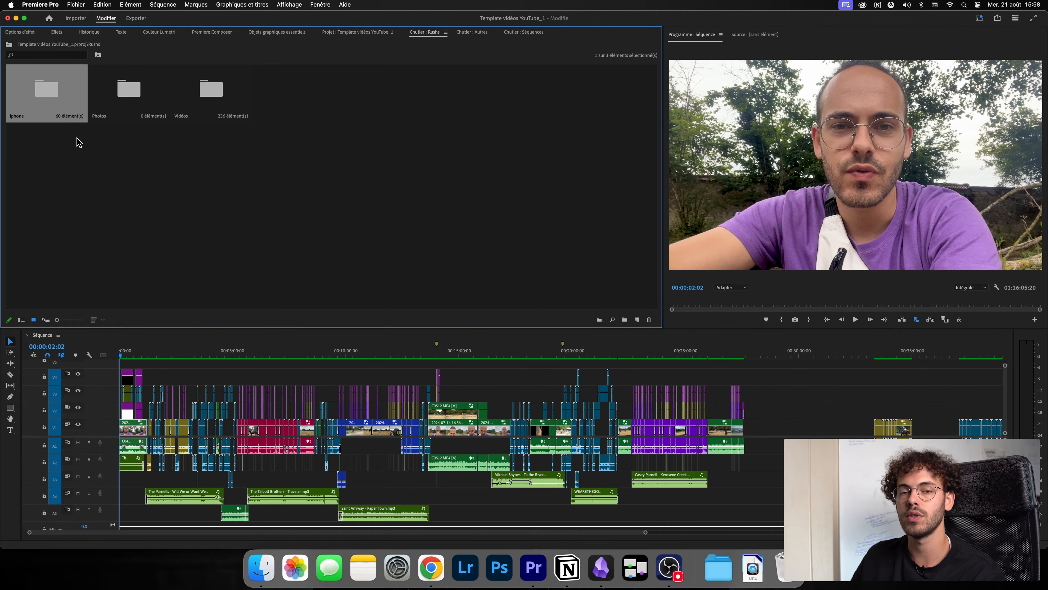
click(128, 99)
click(650, 321)
View the clips in the Vidéos bin and return to the project root.
double_click(114, 89)
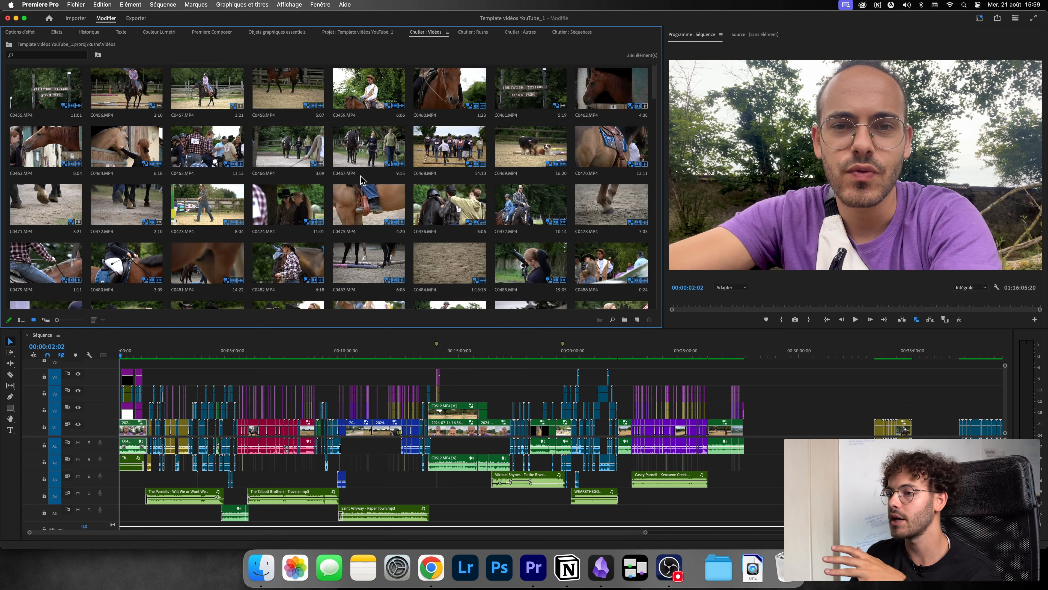
click(365, 33)
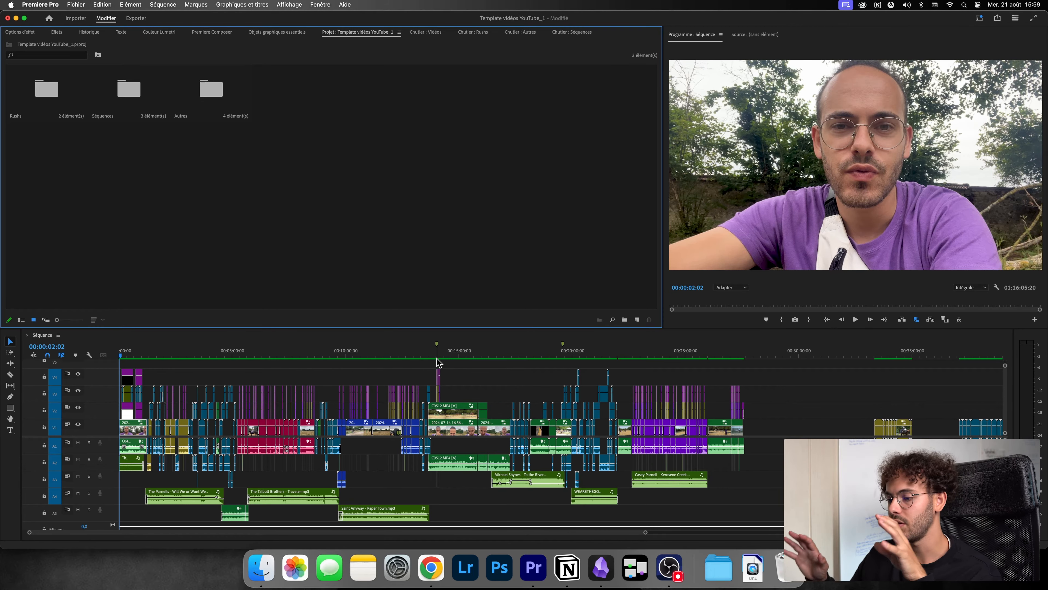
Examine the leftover clips placed after the main edit in the sequence, previewing frames around 41:11 and 53:29.
scroll(592, 444, right, 3)
scroll(592, 445, down, 5)
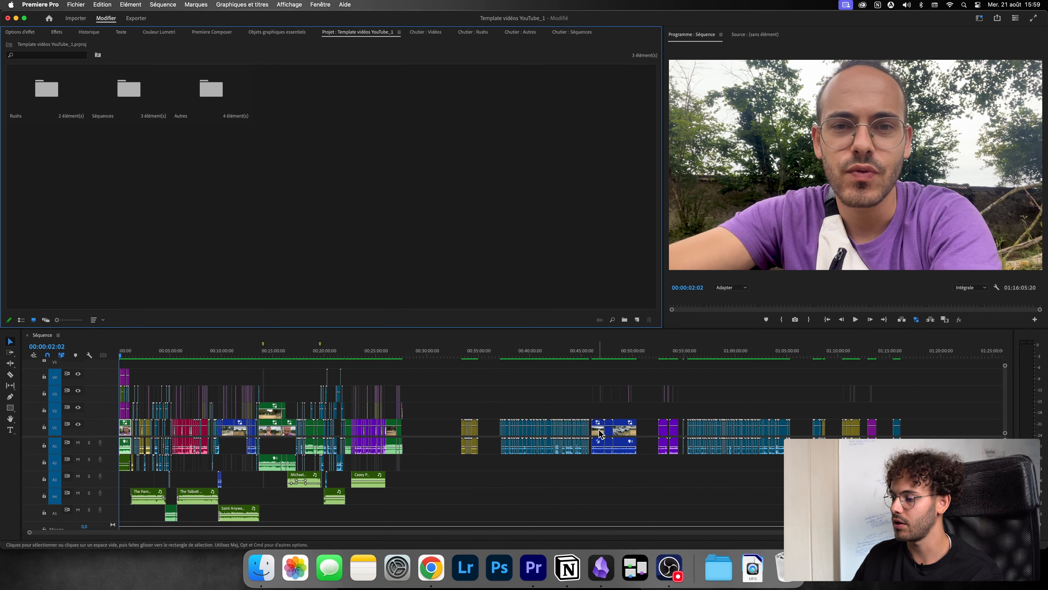
mouse_move(534, 354)
mouse_down()
mouse_move(553, 355)
mouse_move(542, 355)
mouse_up()
scroll(646, 413, up, 10)
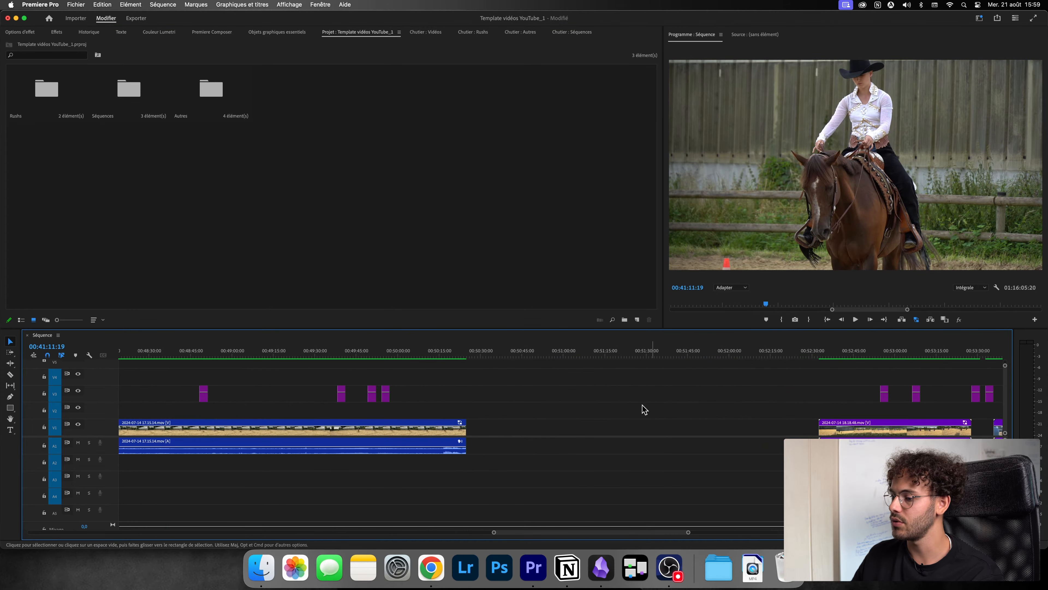
scroll(369, 418, up, 5)
mouse_move(475, 354)
mouse_down()
mouse_move(458, 355)
mouse_move(471, 358)
mouse_up()
drag(471, 357, 569, 353)
scroll(489, 372, down, 5)
scroll(343, 395, down, 3)
scroll(343, 396, up, 8)
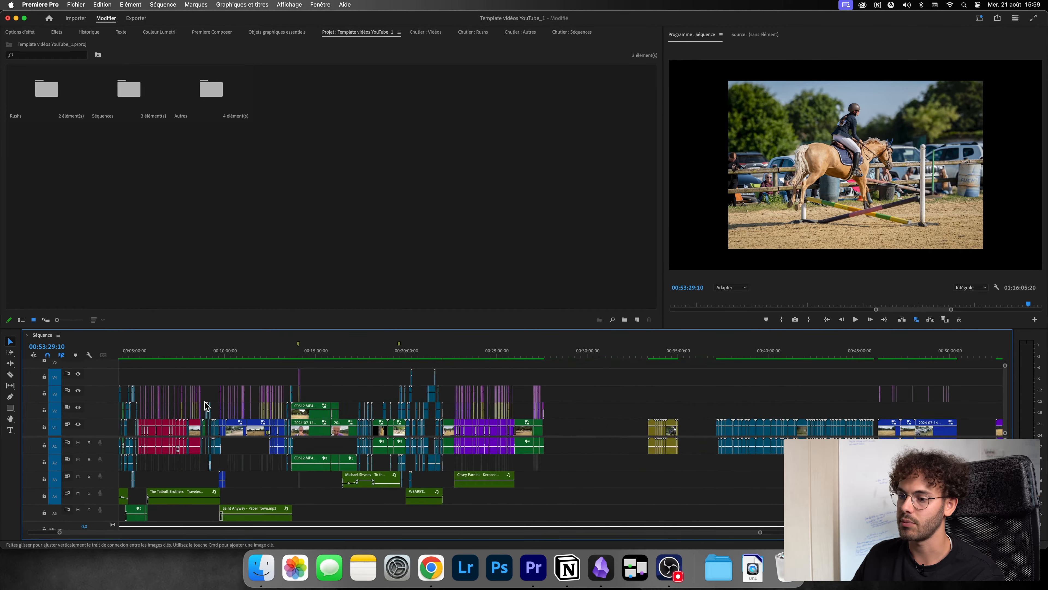
Skim the early part of the main edit, stopping at the framed rider photo around 06:36, and show the whole sequence.
drag(485, 351, 580, 353)
scroll(498, 404, down, 3)
scroll(498, 405, down, 5)
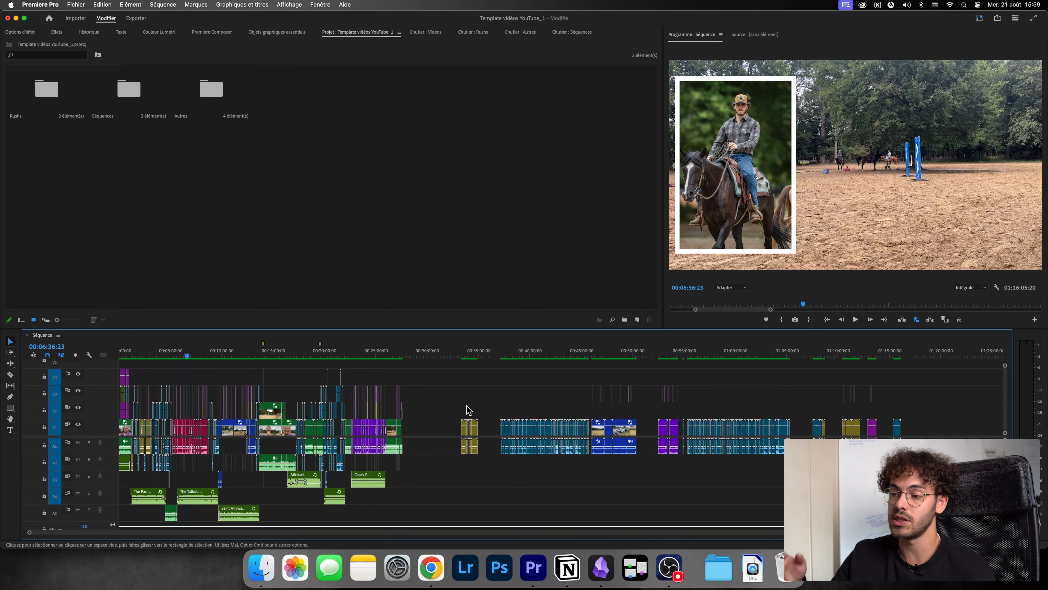
Preview the framed photos overlaid near the end of the edit, around 27:00 to 27:05, and compare with the clip just before them.
scroll(391, 418, up, 6)
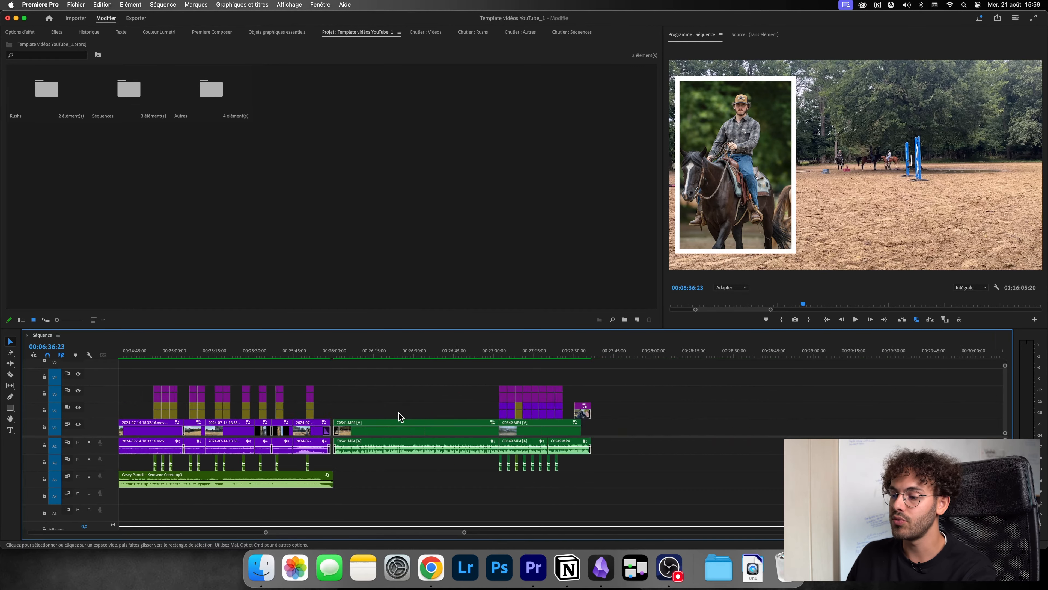
click(624, 354)
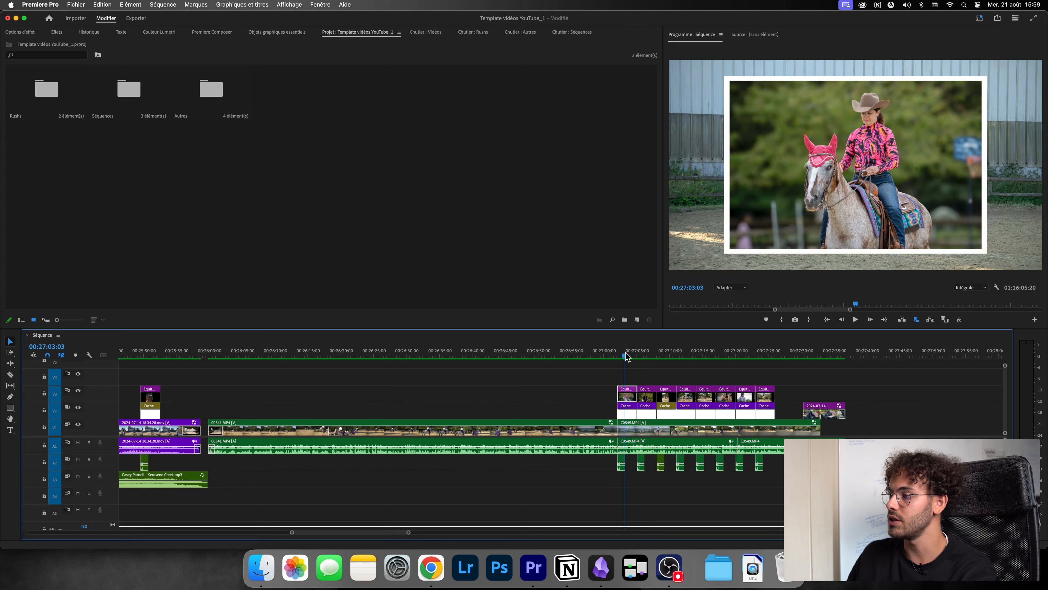
click(651, 351)
drag(654, 348, 624, 369)
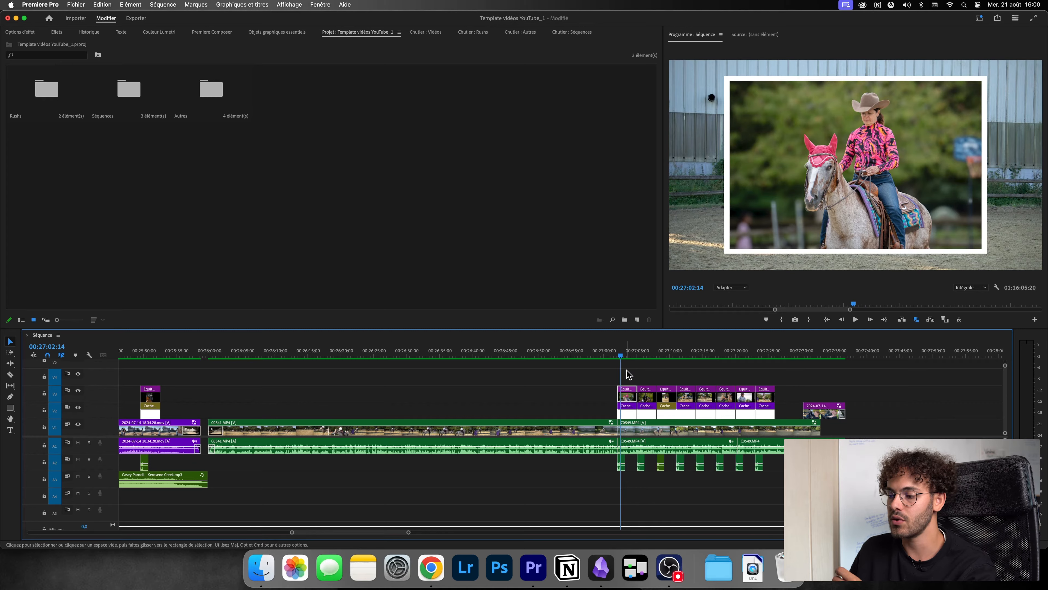
click(607, 353)
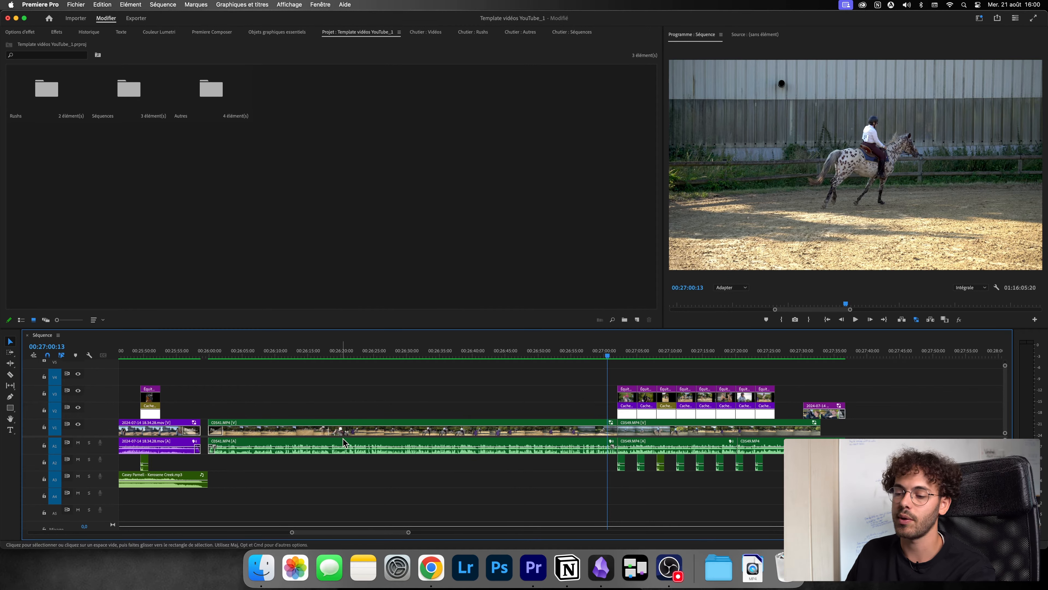
Skim the main edit from the very beginning to about 26:35, with the whole edit visible on the timeline.
scroll(336, 442, down, 6)
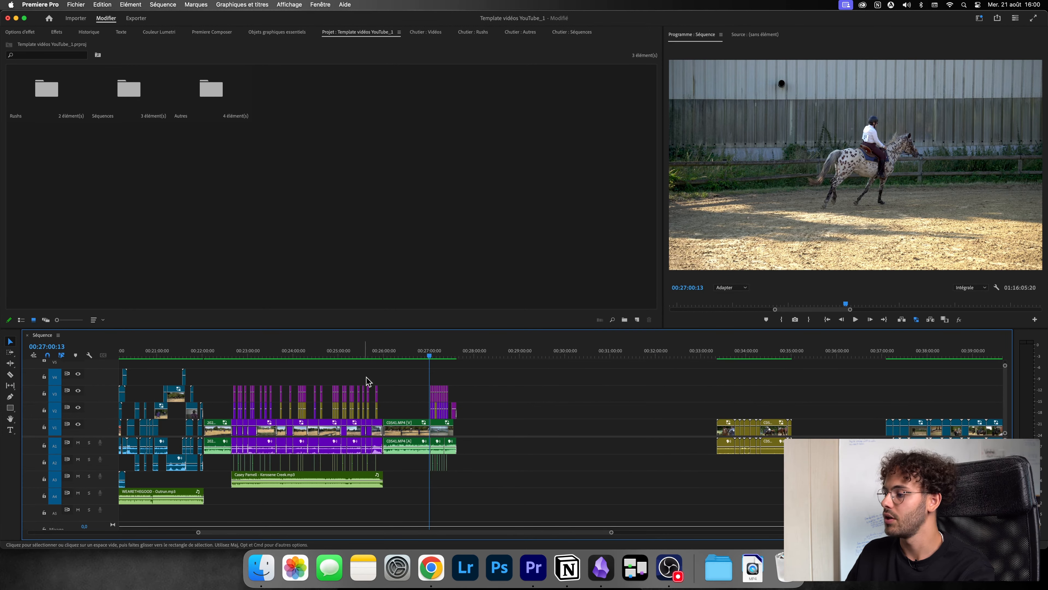
scroll(338, 425, down, 3)
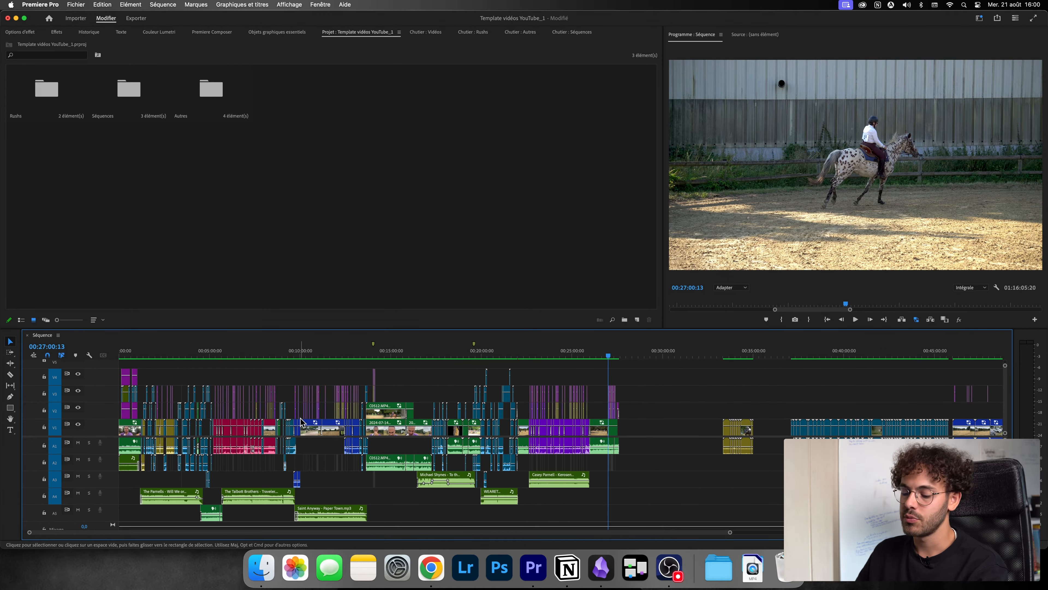
scroll(298, 422, up, 5)
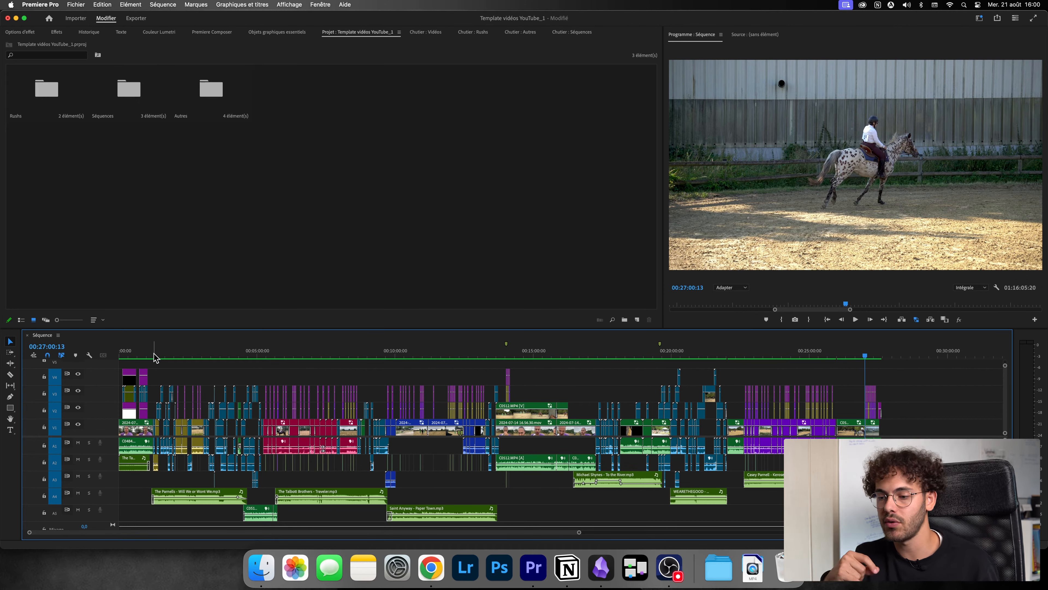
drag(133, 358, 117, 355)
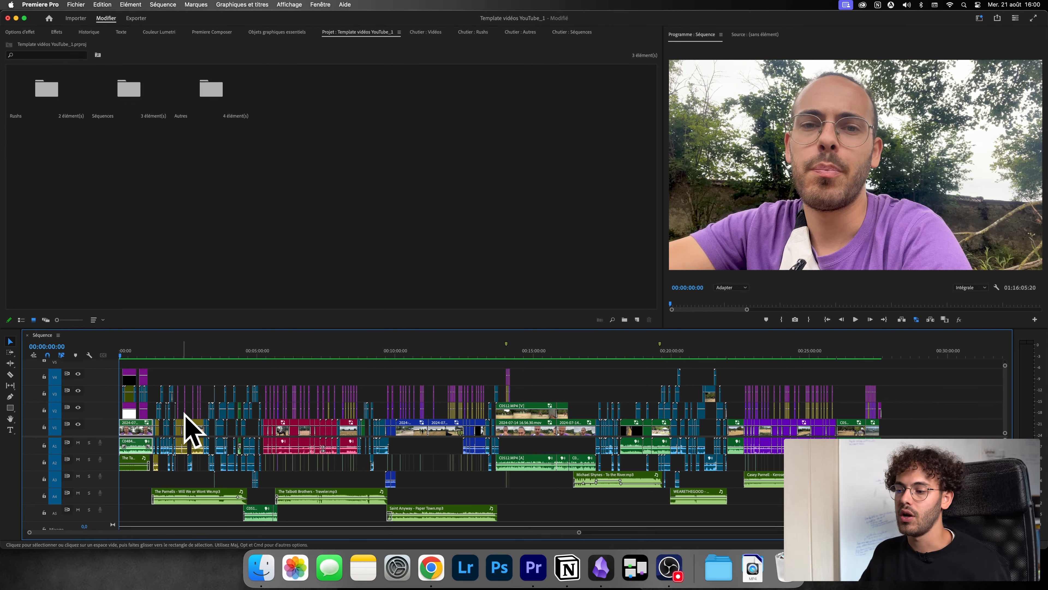
drag(135, 354, 165, 341)
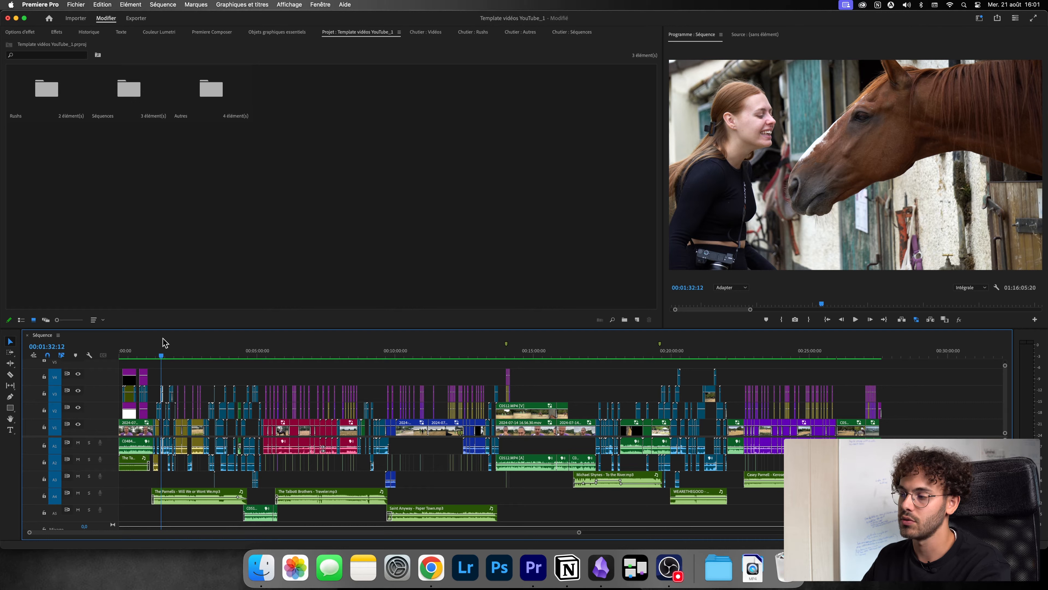
drag(163, 338, 838, 334)
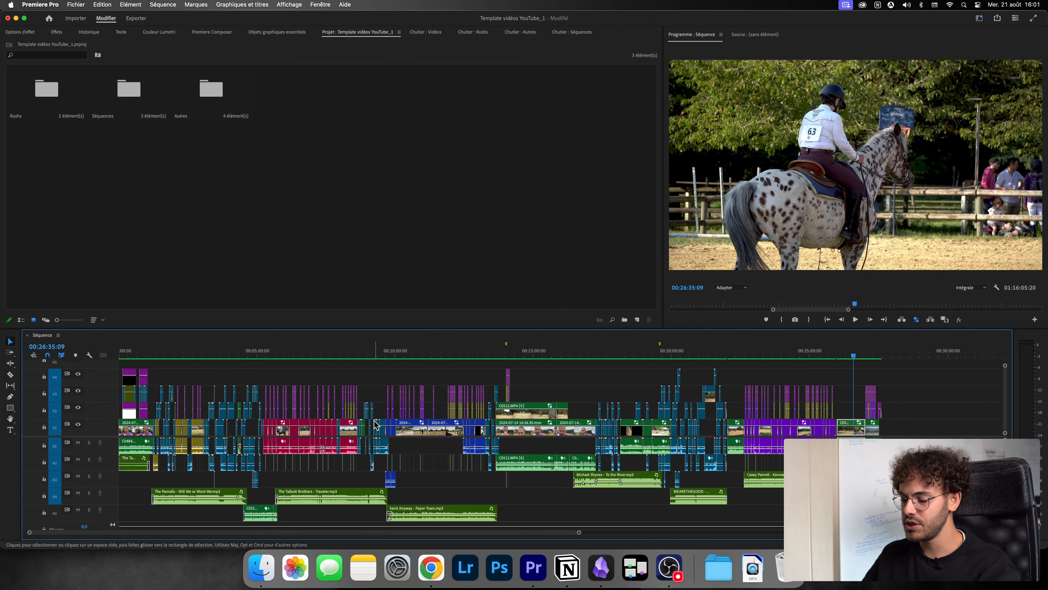
Skim the opening and first riding sections of the edit, ending at about 05:06.
key(backslash)
key(minus)
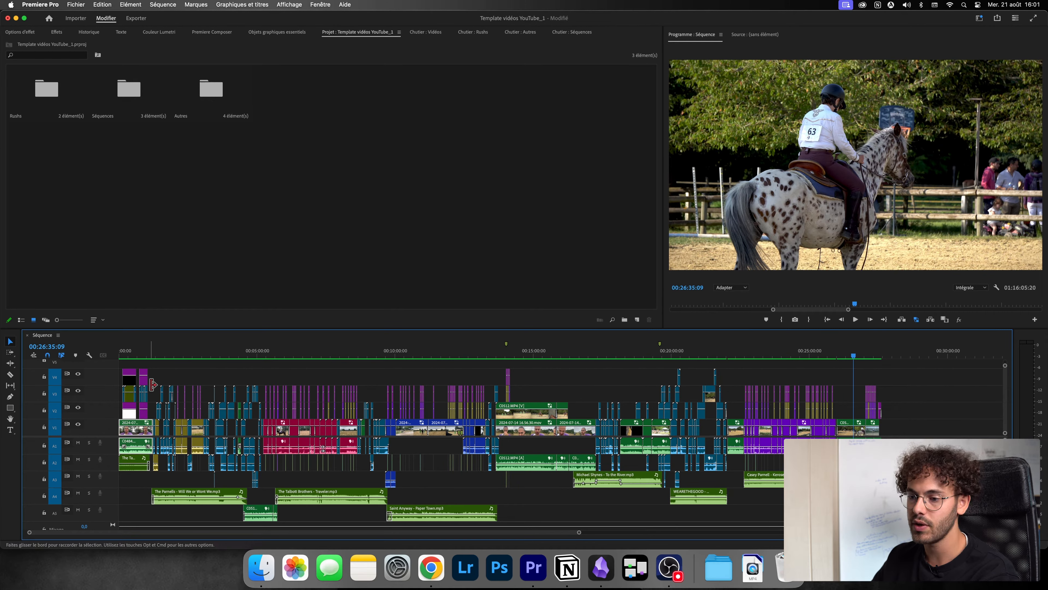
drag(135, 357, 375, 356)
drag(321, 376, 259, 392)
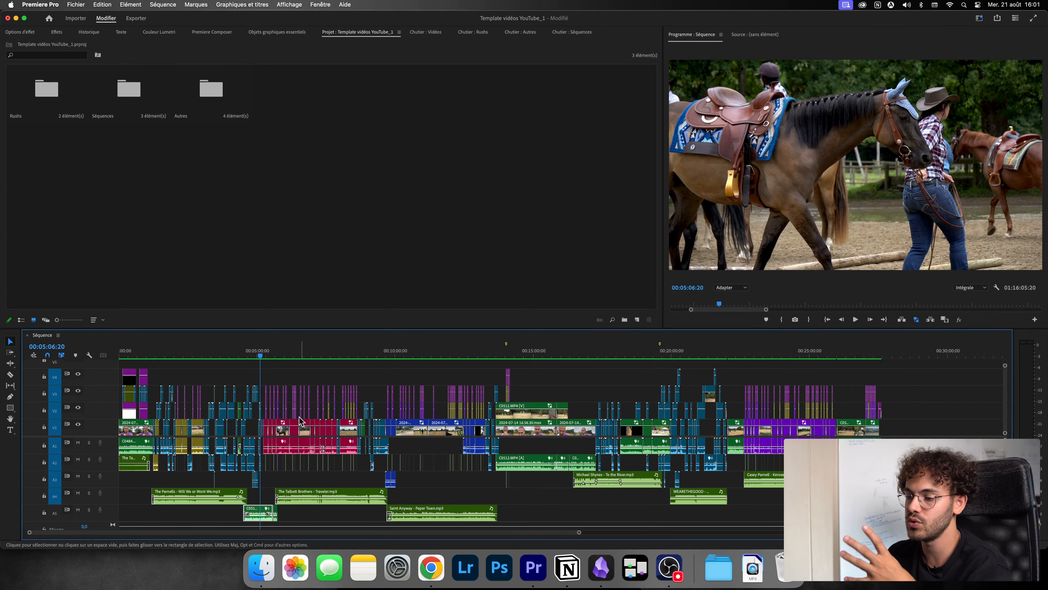
Preview the middle of the edit at about 14:56 and 16:34, and skim on to about 26:44.
drag(512, 352, 531, 354)
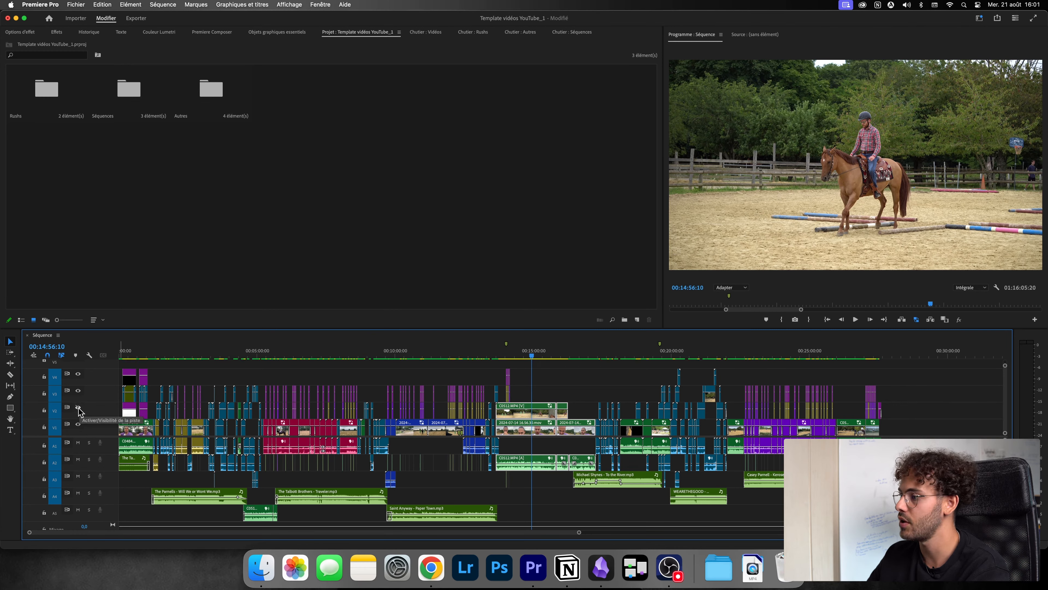
click(576, 353)
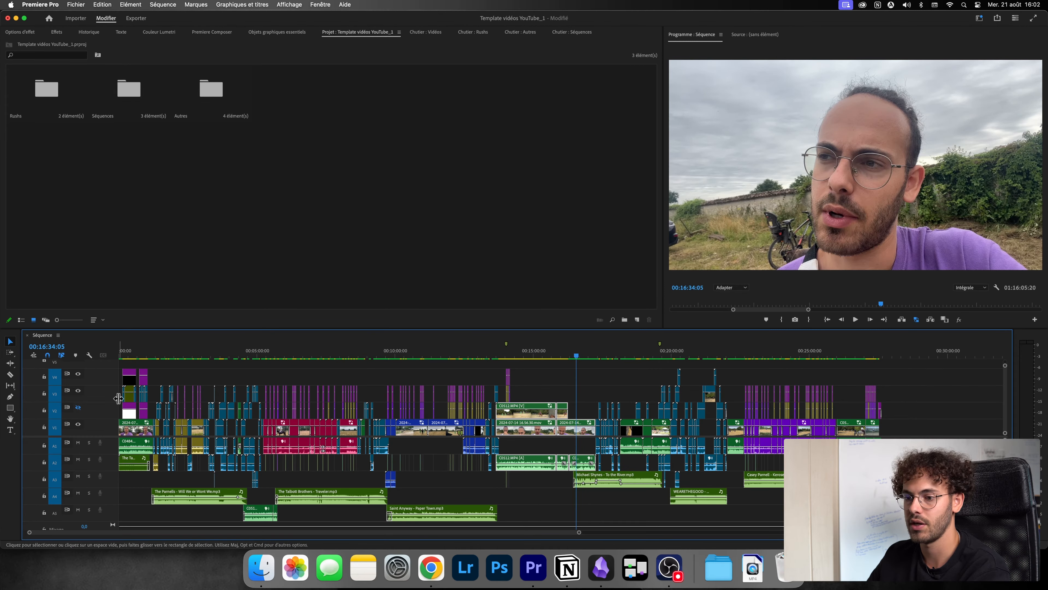
drag(578, 354, 857, 353)
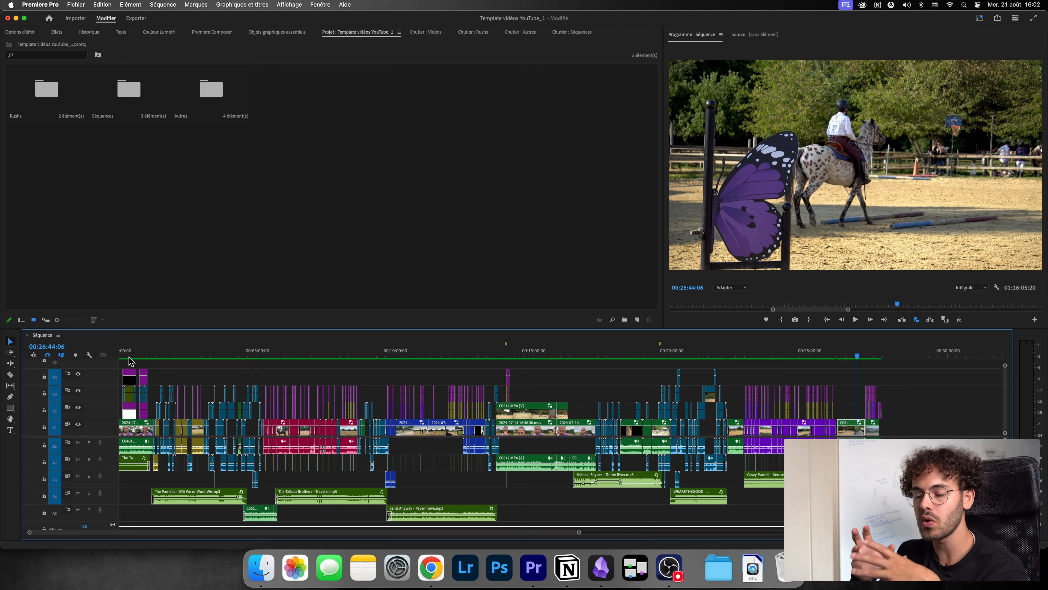
Preview the introduction of the edit around 00:40 and skim forward to just before the two-minute mark.
alt+scroll(130, 360, up, 3)
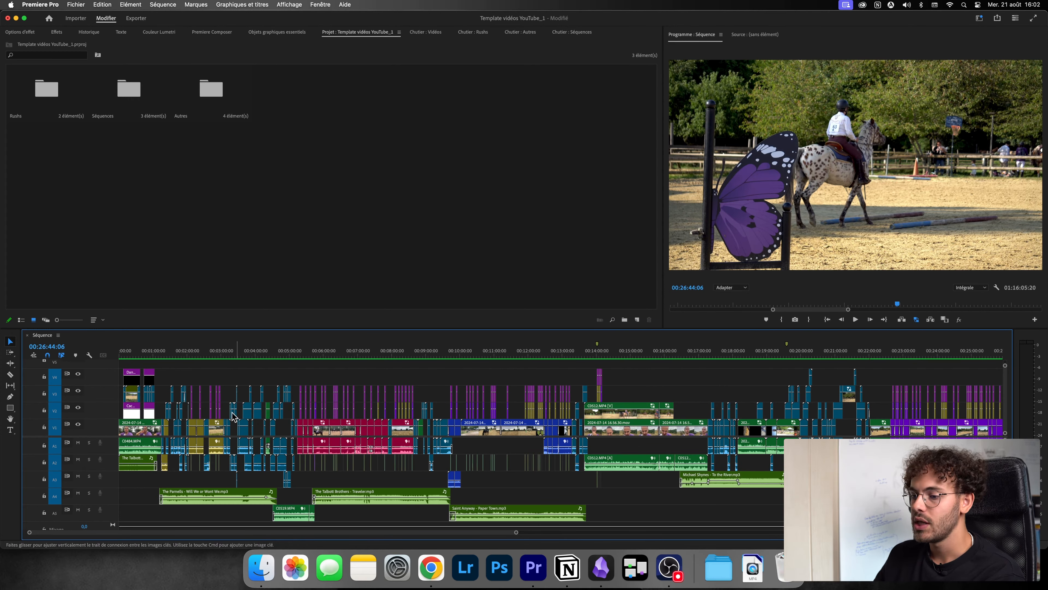
mouse_move(139, 358)
mouse_down()
mouse_move(120, 357)
mouse_move(144, 353)
mouse_up()
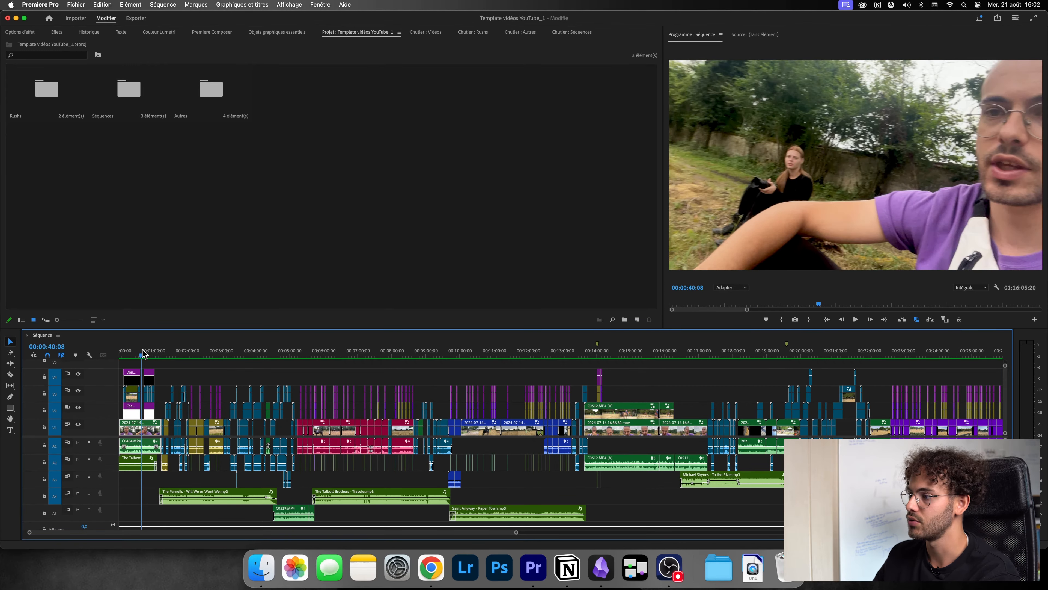
drag(148, 356, 186, 355)
Inspect the layered clips around the two-minute mark up close and play the transition between the two yellow clips near 02:16.
scroll(191, 419, up, 10)
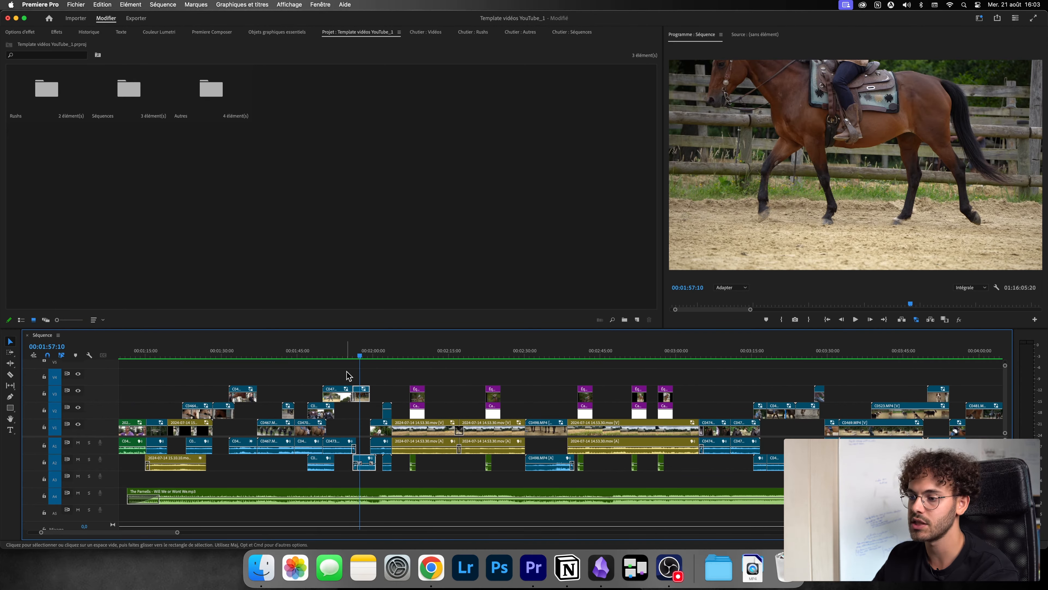
drag(365, 355, 460, 356)
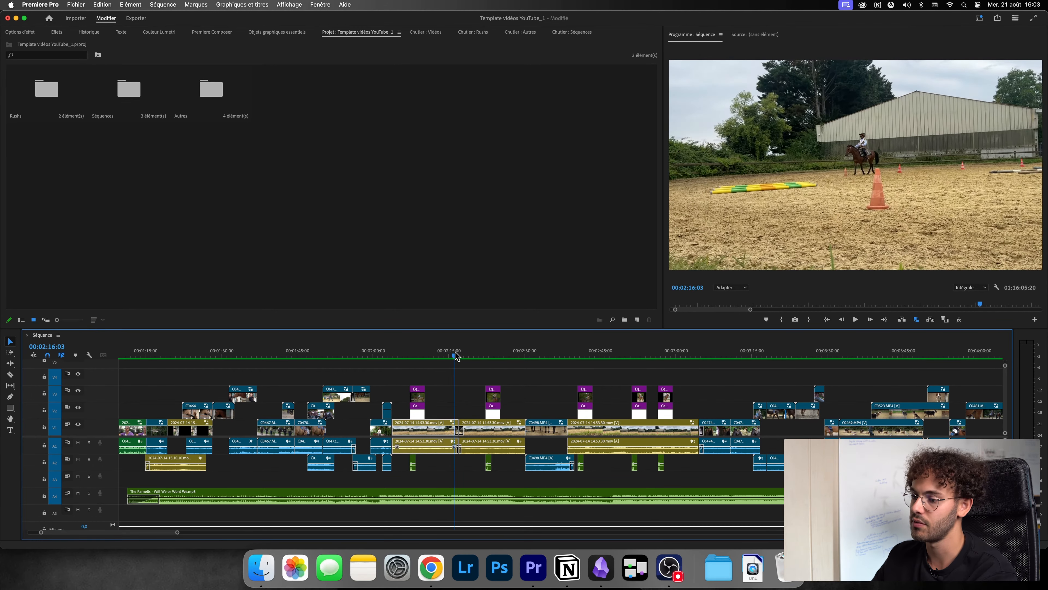
key(space)
key(equal)
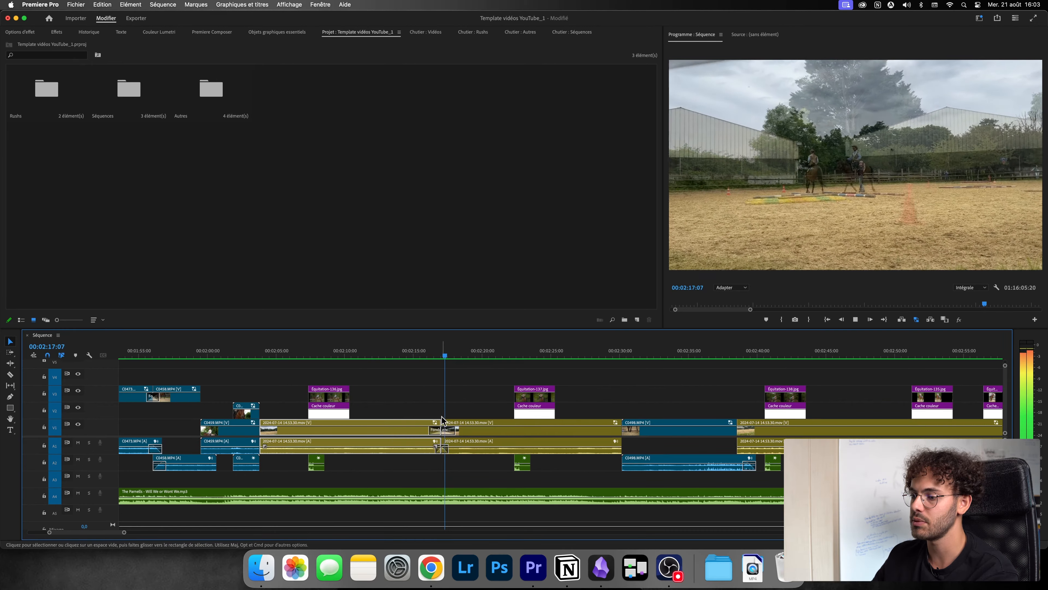
key(minus)
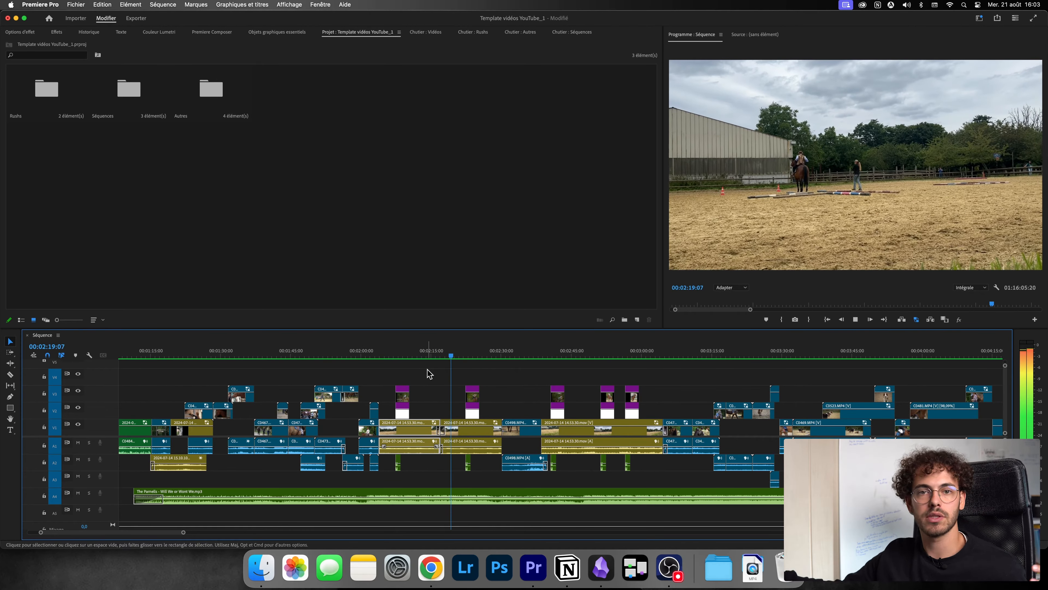
Skim the edit from about 02:19 to the start of the red clips near 05:15.
drag(512, 351, 698, 351)
scroll(629, 408, right, 8)
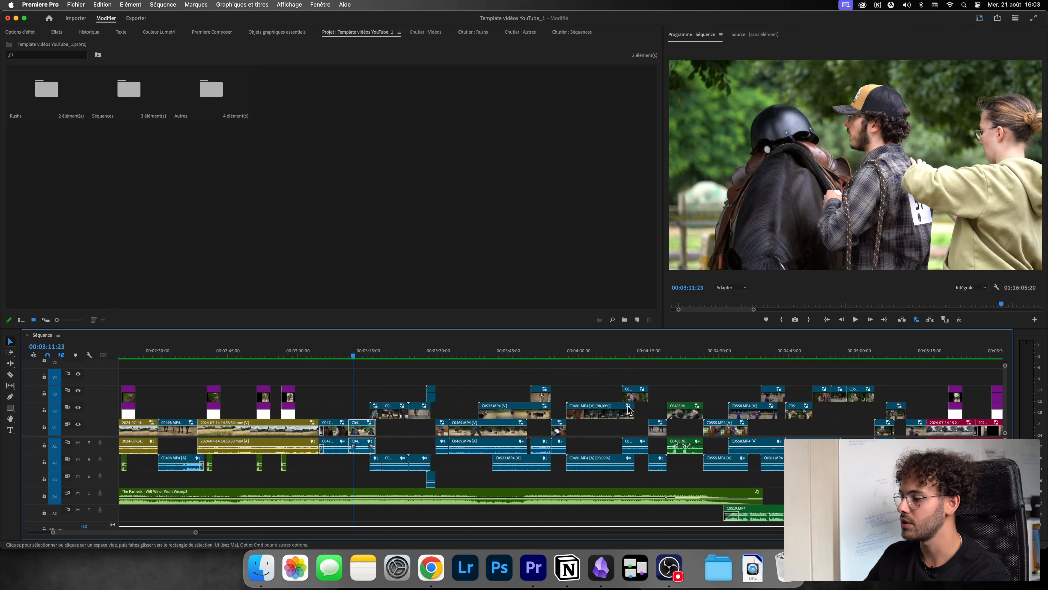
key(minus)
key(minus)
key(minus)
drag(613, 351, 641, 354)
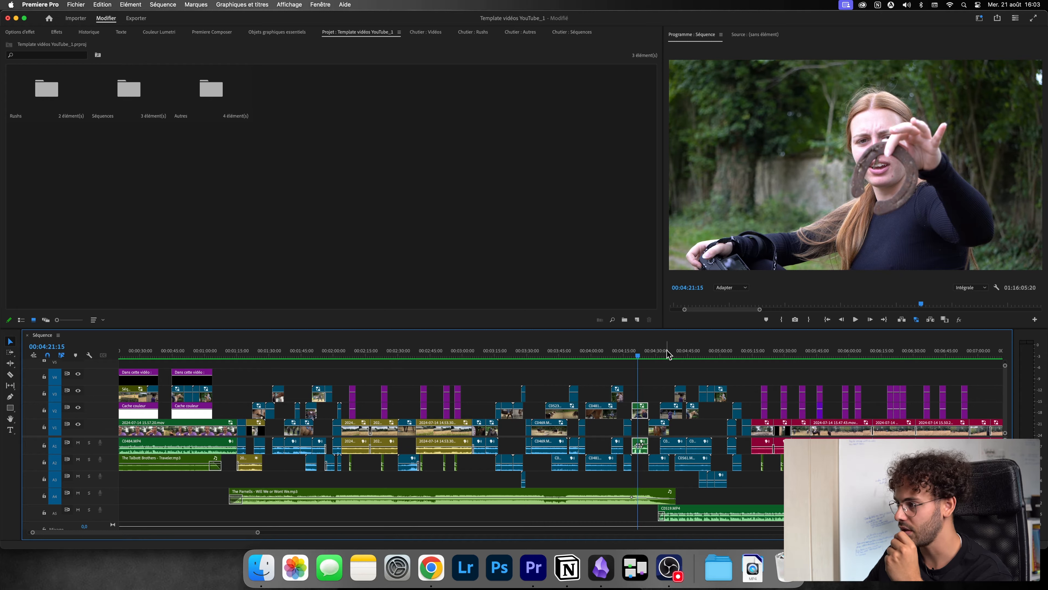
drag(668, 354, 756, 354)
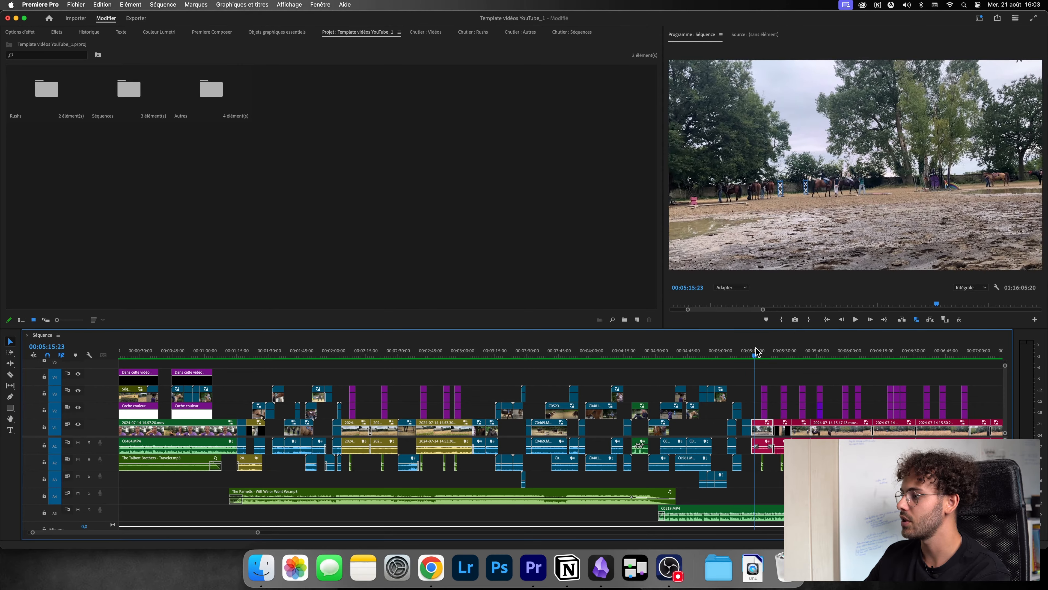
Inspect the opening of the red section up close and play the framed photo overlays between about 05:17 and 05:30.
scroll(754, 420, up, 8)
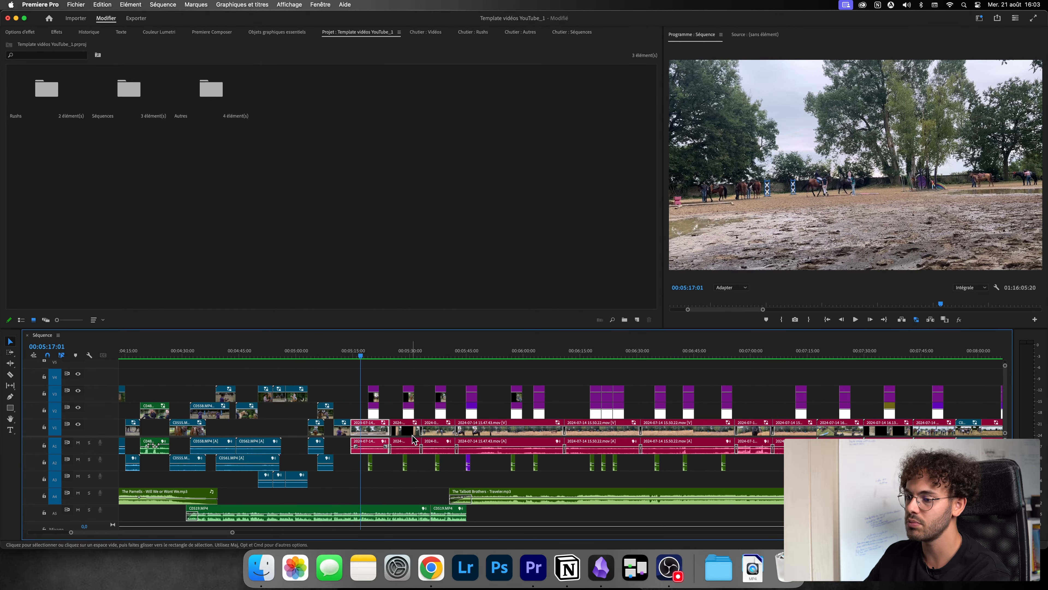
scroll(406, 435, up, 2)
drag(300, 355, 336, 355)
key(space)
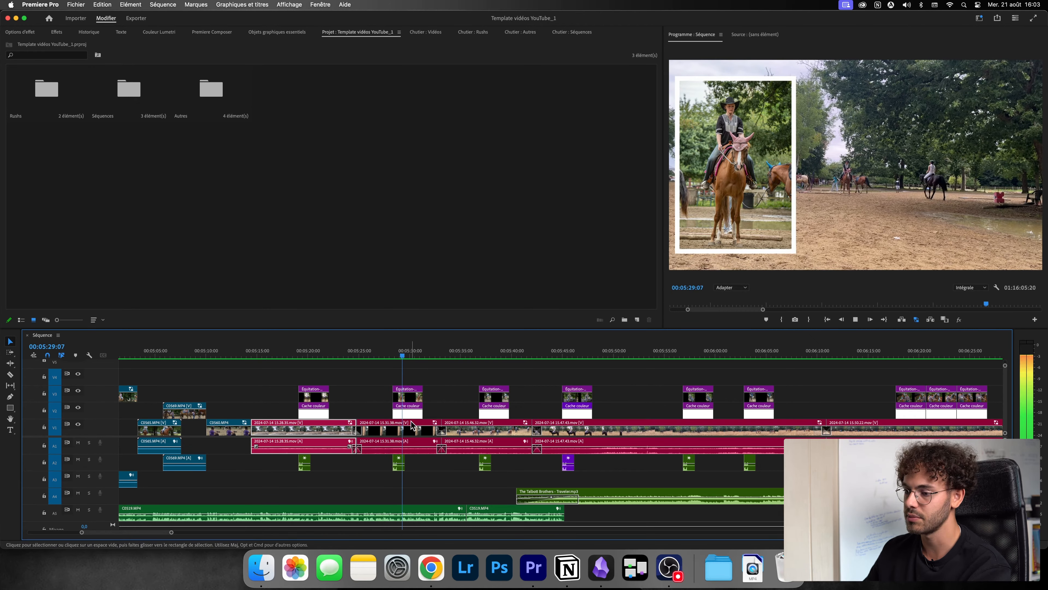
key(space)
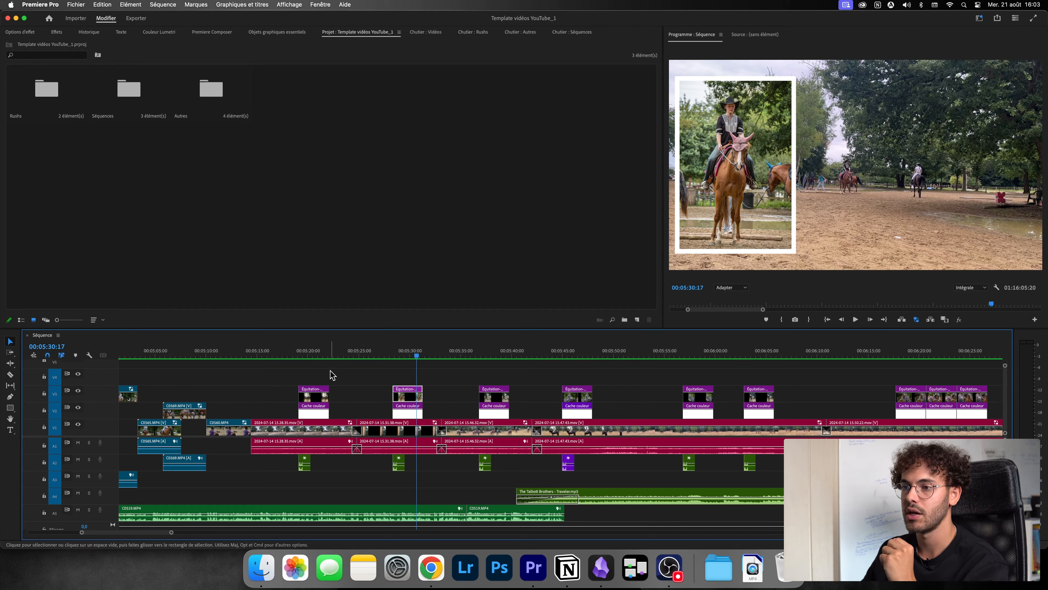
Show the contents of the Autres bin and preview the framed landscape photo at about 05:45.
double_click(212, 90)
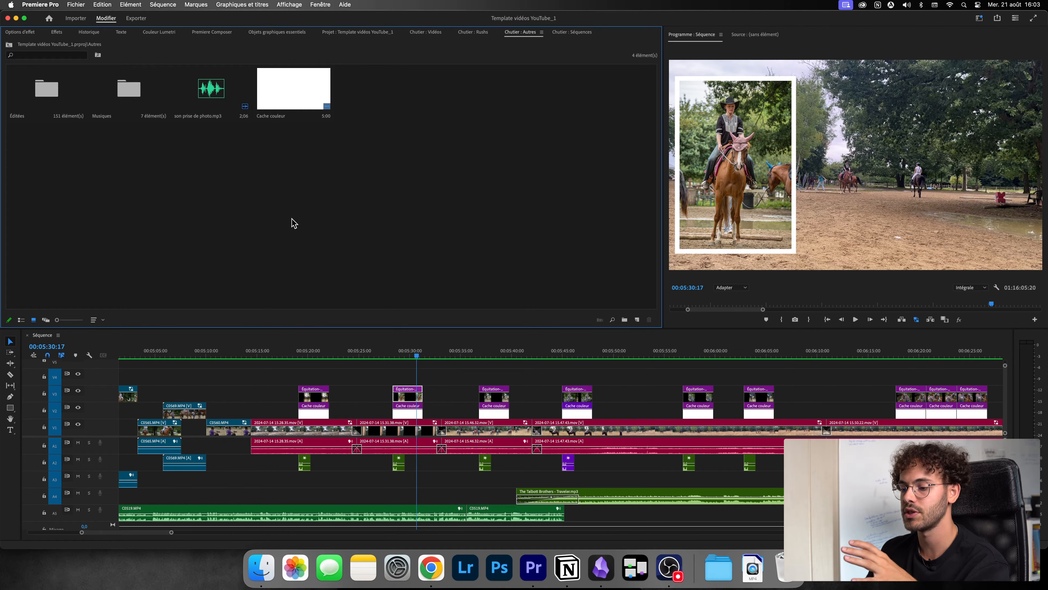
click(363, 378)
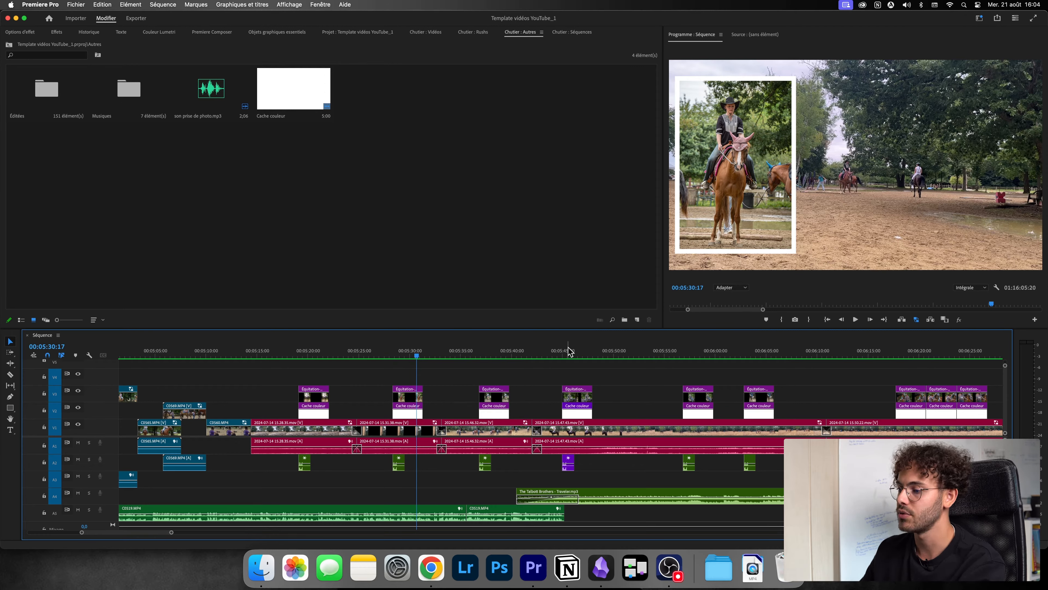
click(572, 354)
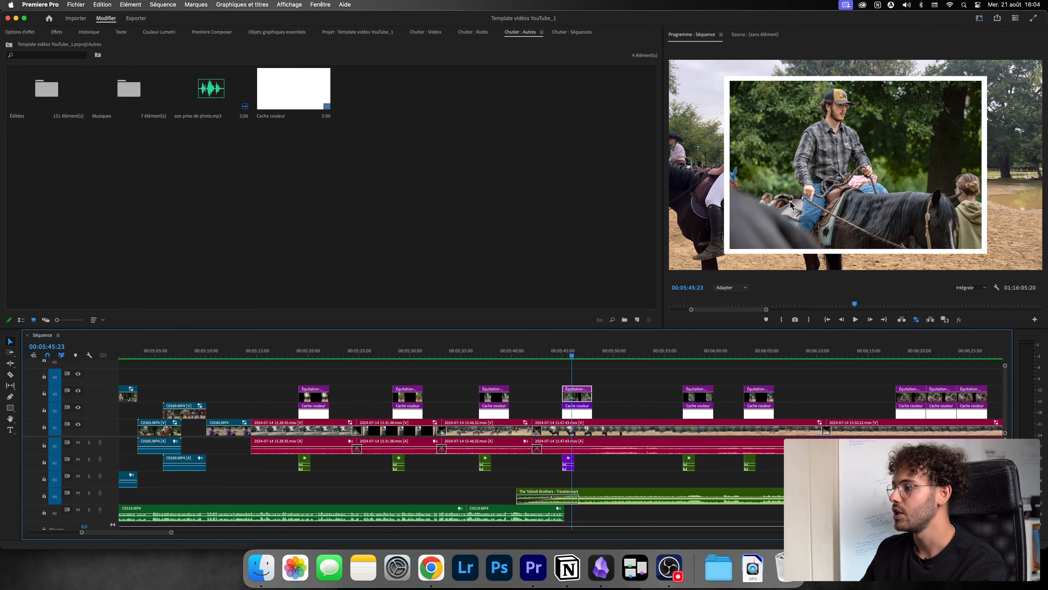
Inspect the scale and crop effect settings of the white Cache couleur clip beneath the photo at about 05:19.
key(minus)
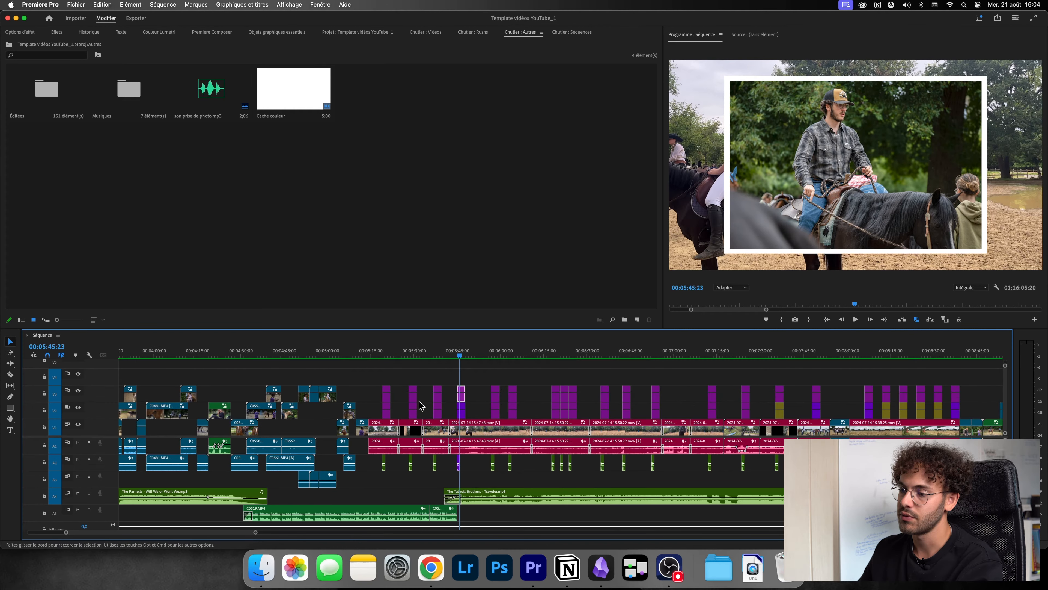
alt+scroll(437, 400, up, 15)
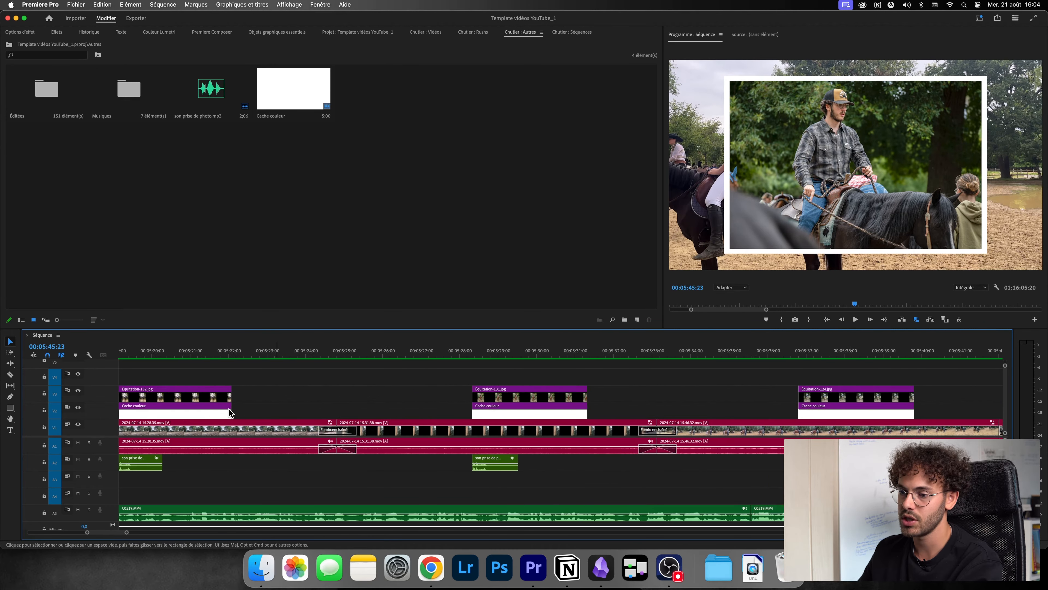
click(292, 354)
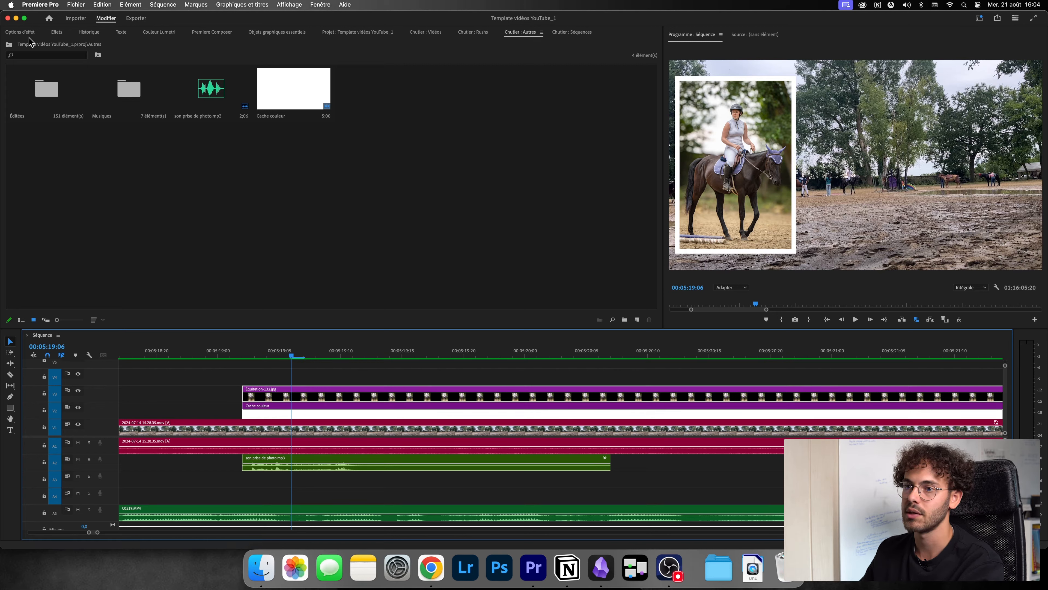
click(20, 32)
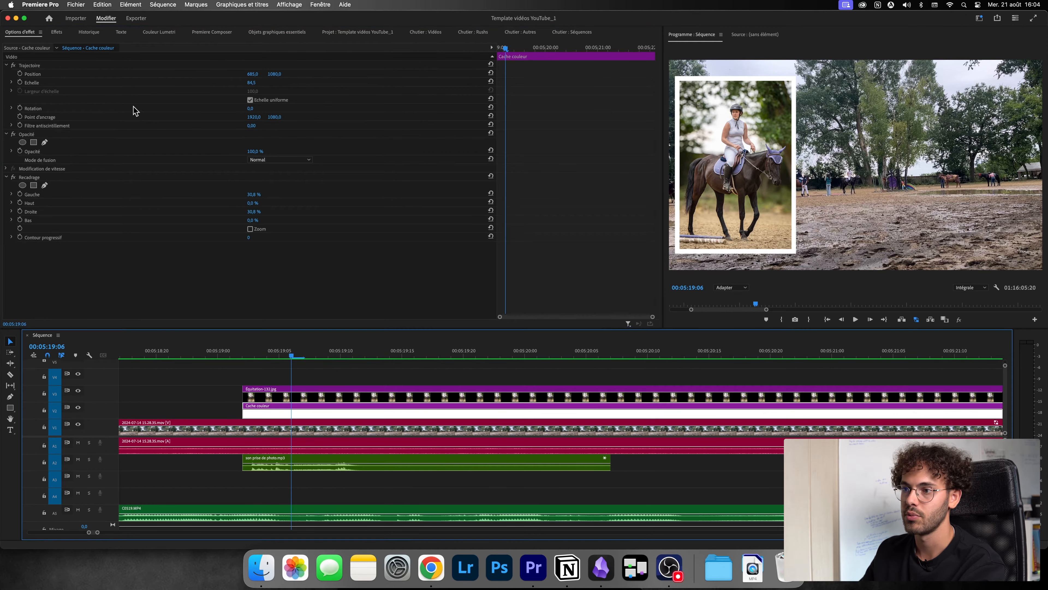
click(231, 81)
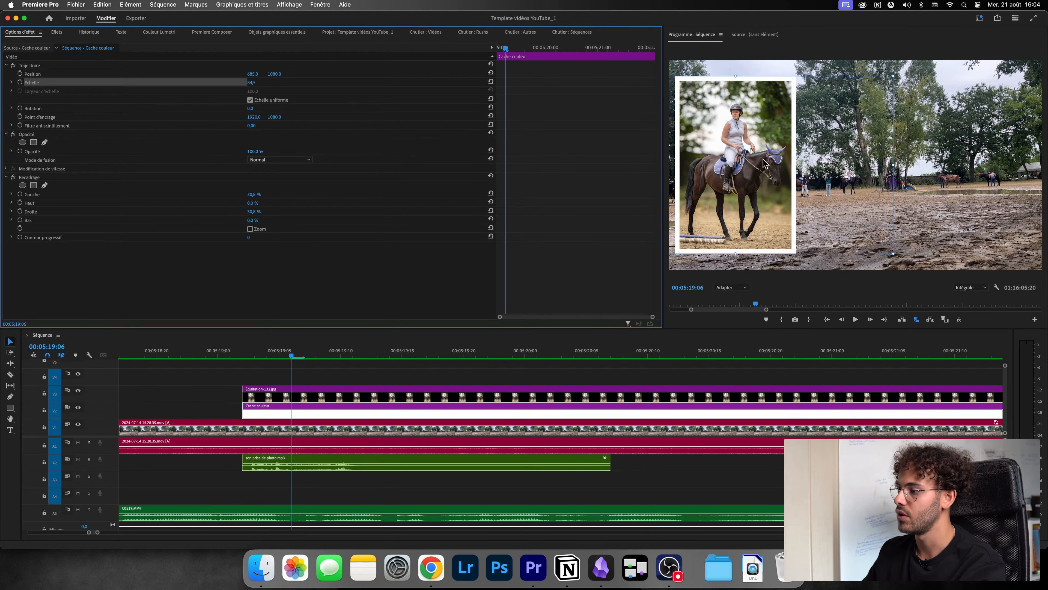
Inspect the motion settings of the Equitation-132.jpg photo clip and its outline in the preview.
key(minus)
key(minus)
key(minus)
click(473, 410)
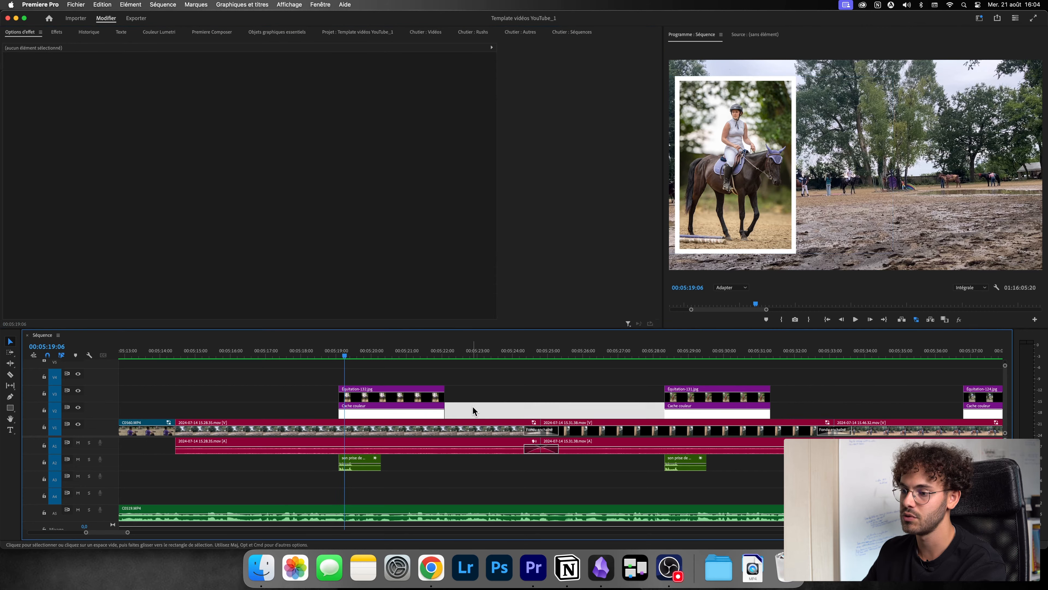
key(minus)
click(409, 398)
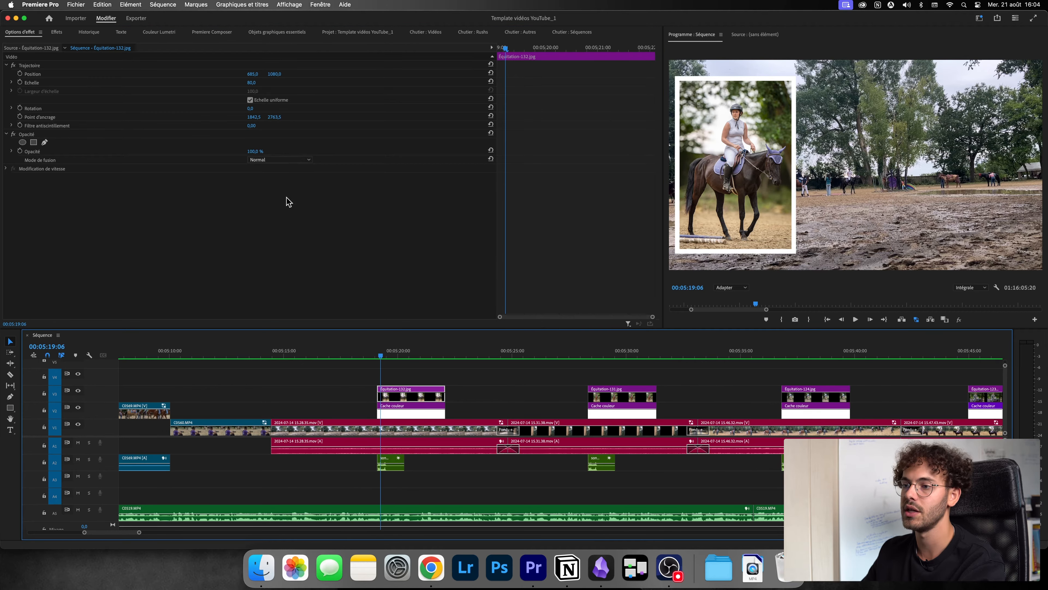
click(63, 66)
scroll(744, 386, down, 2)
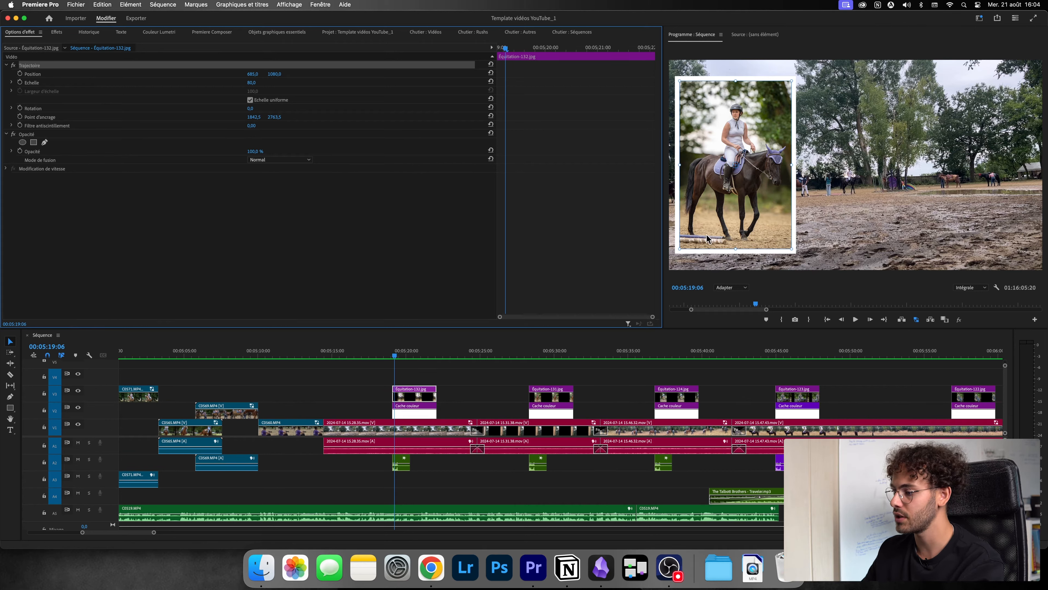
Preview the framed landscape photo Equitation-123.jpg at about 05:45 to compare it with the portrait layout.
scroll(567, 414, down, 3)
shift+click(567, 414)
click(571, 397)
click(549, 356)
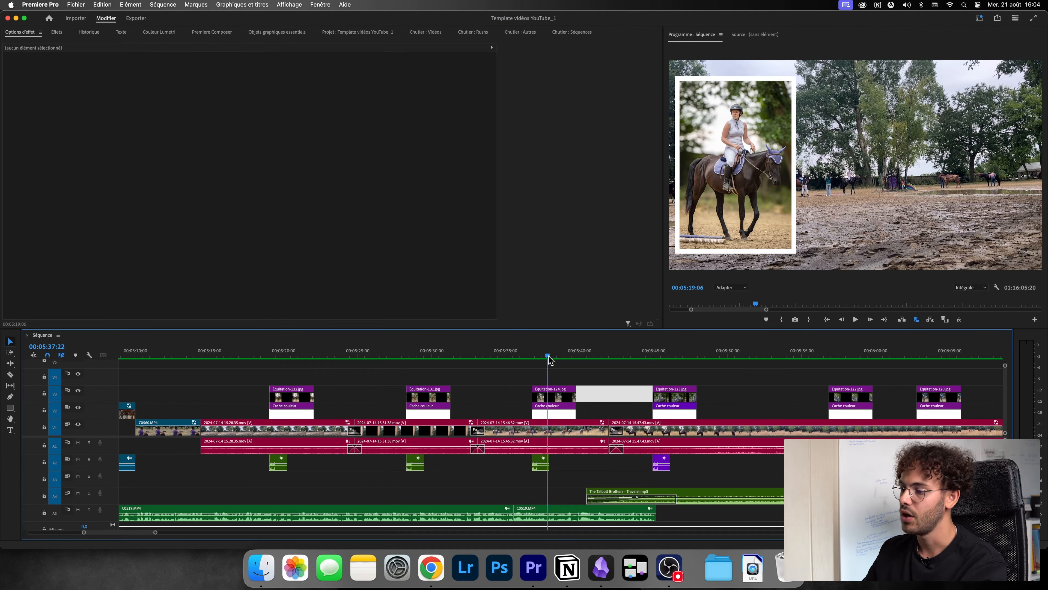
click(662, 357)
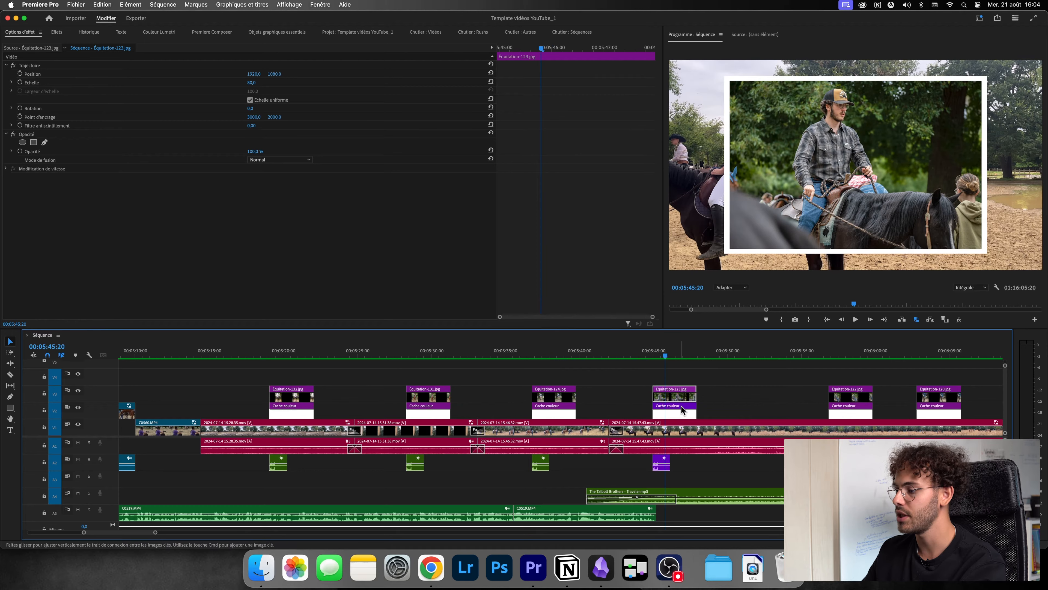
Follow the photo overlays through the rest of the red section and preview the framed dog photo near 08:13.
scroll(681, 405, down, 10)
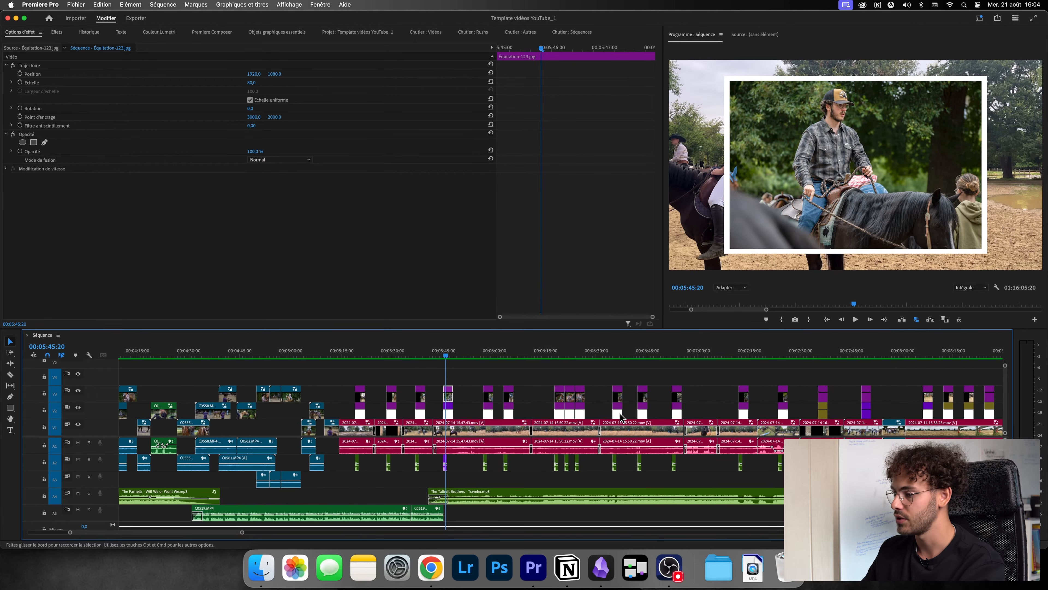
scroll(525, 394, right, 4)
click(767, 397)
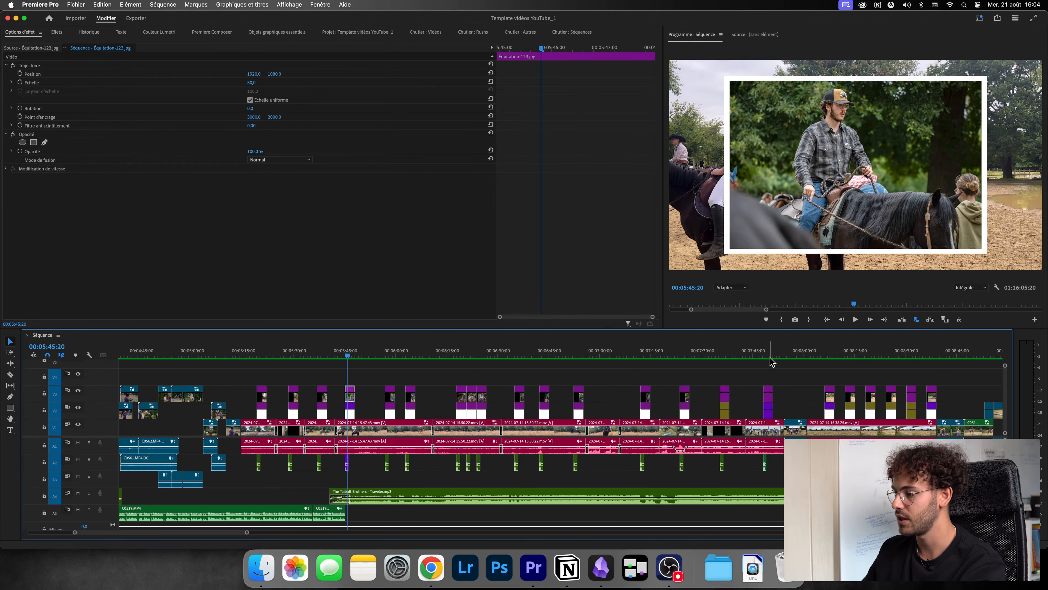
scroll(768, 397, right, 7)
click(658, 358)
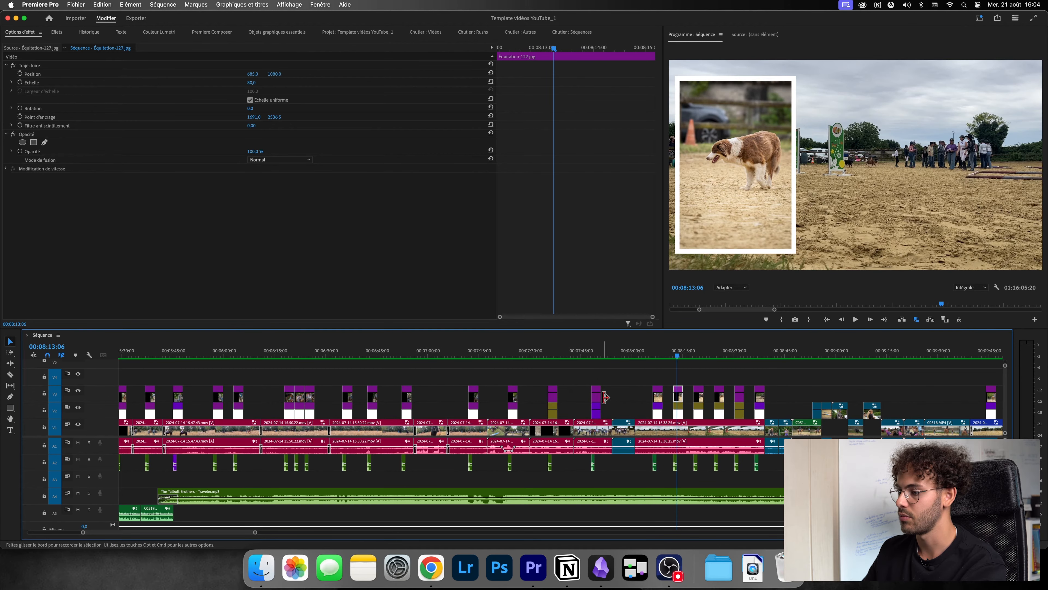
Move on to the blue section and preview the framed rider photo at about 12:22.
scroll(619, 399, right, 13)
scroll(635, 400, down, 6)
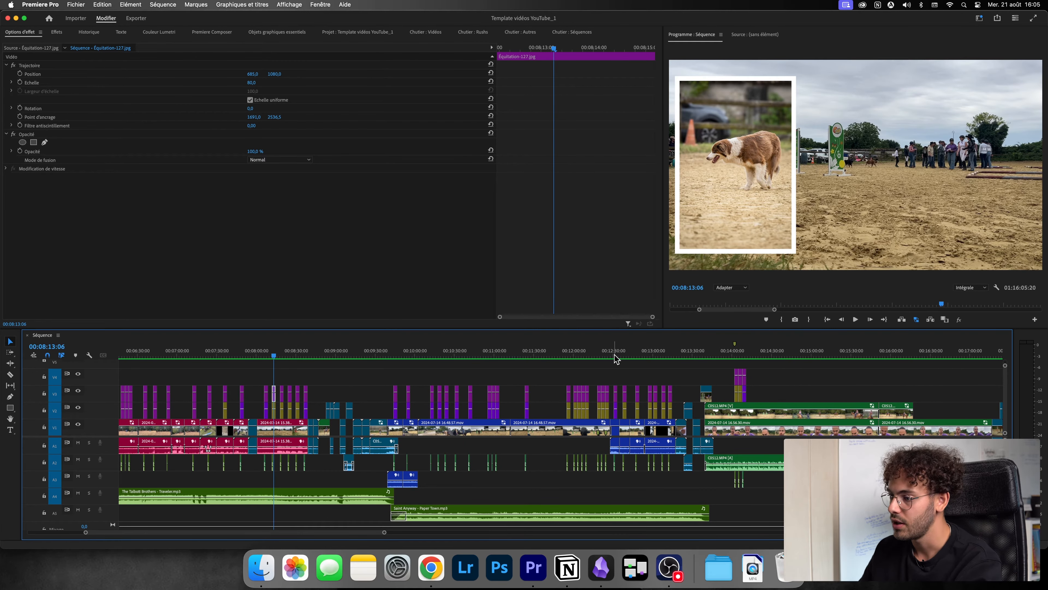
click(614, 354)
click(603, 353)
scroll(532, 379, down, 5)
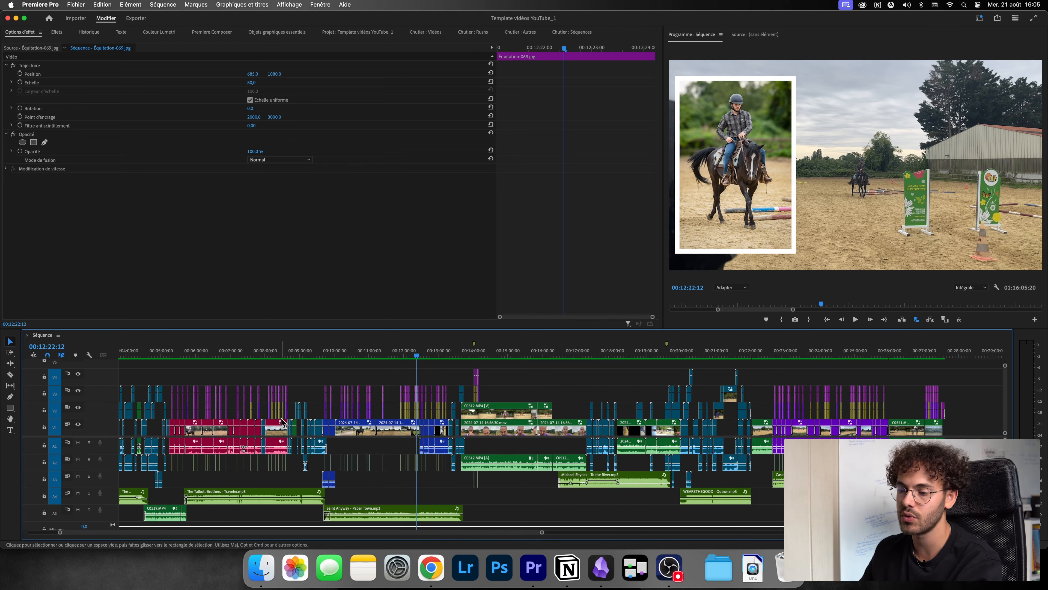
Skim to the first framed photo of the blue section at about 09:44 and bring the whole edit into view.
scroll(360, 418, up, 8)
drag(244, 354, 609, 339)
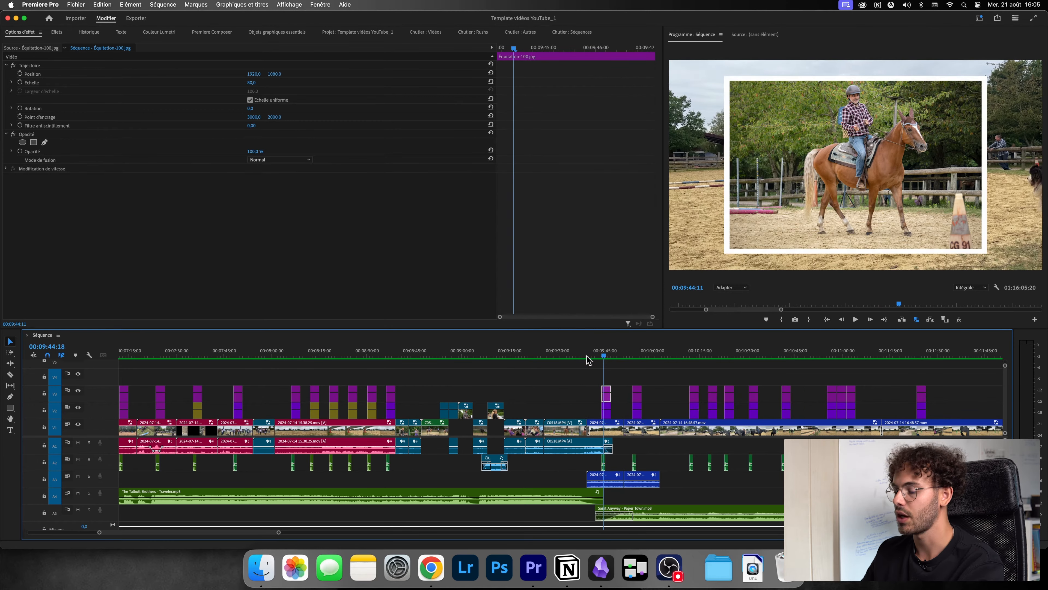
scroll(402, 439, down, 8)
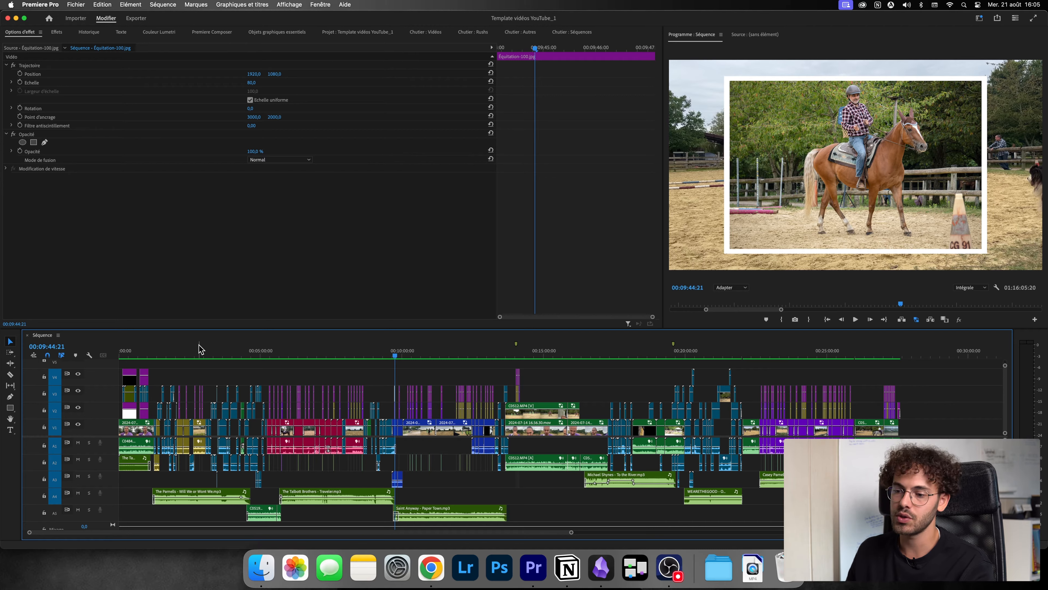
Play the footage of the black horse being led, from about 01:38 to 01:43.
click(197, 354)
click(212, 379)
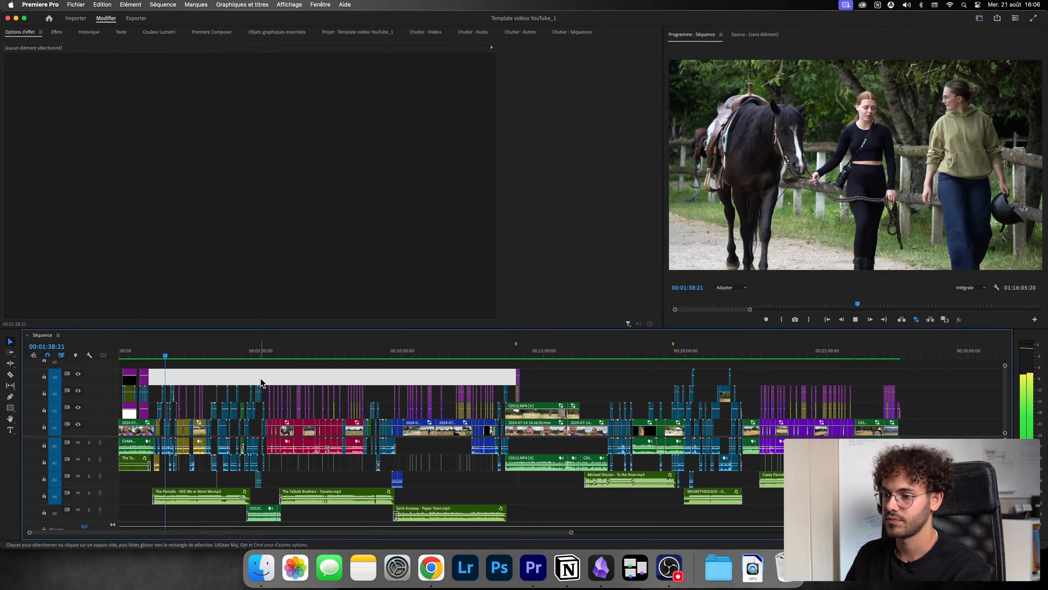
click(261, 378)
click(210, 382)
click(215, 379)
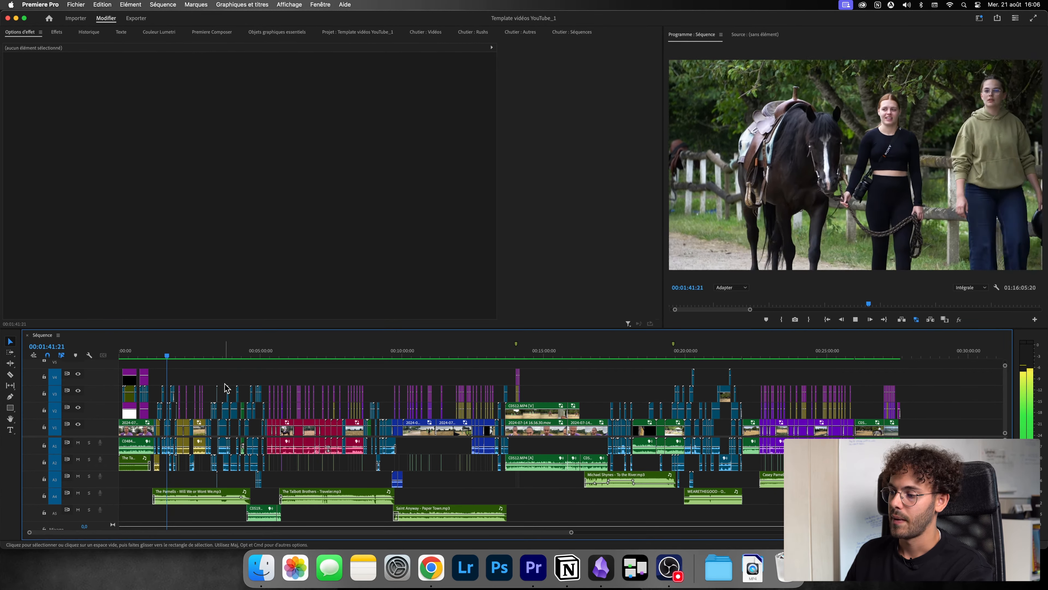
key(space)
click(184, 394)
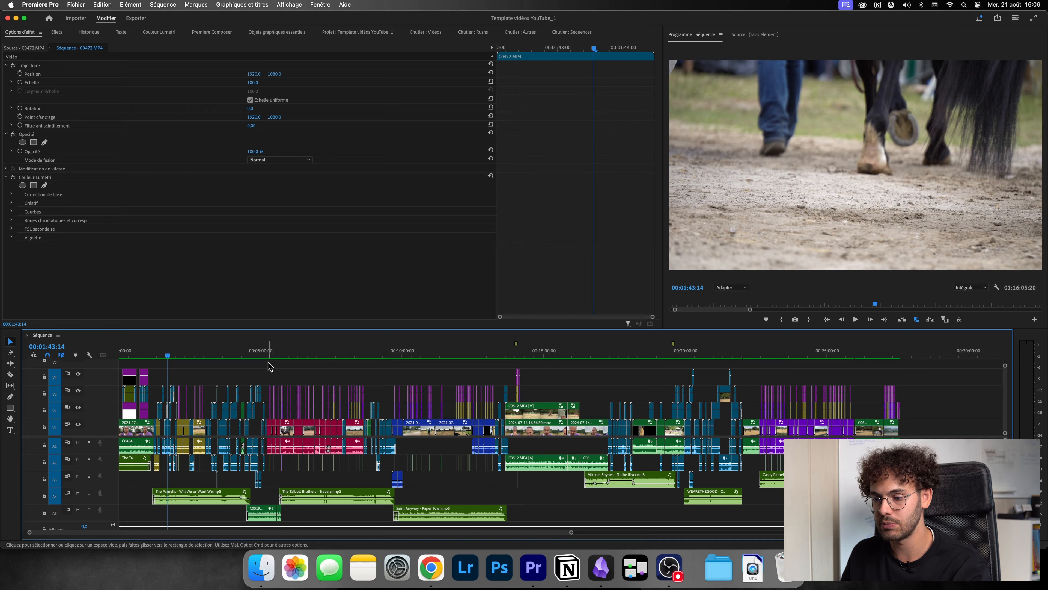
Play the edit from about 04:30 to review the handover from the first music track to the C0519.MP4 audio.
click(247, 355)
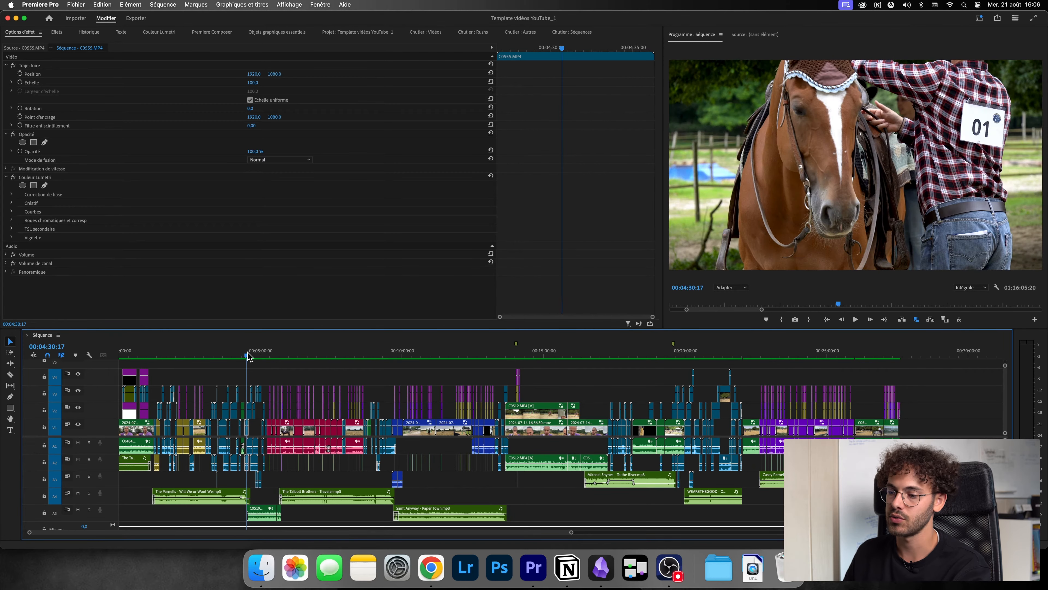
key(space)
key(equal)
key(equal)
key(equal)
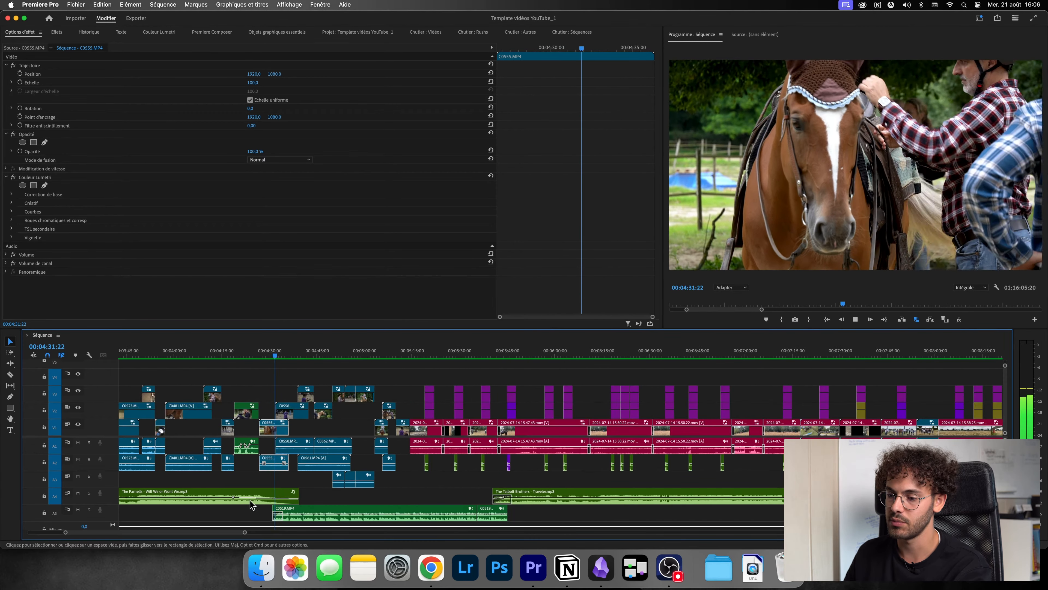
key(equal)
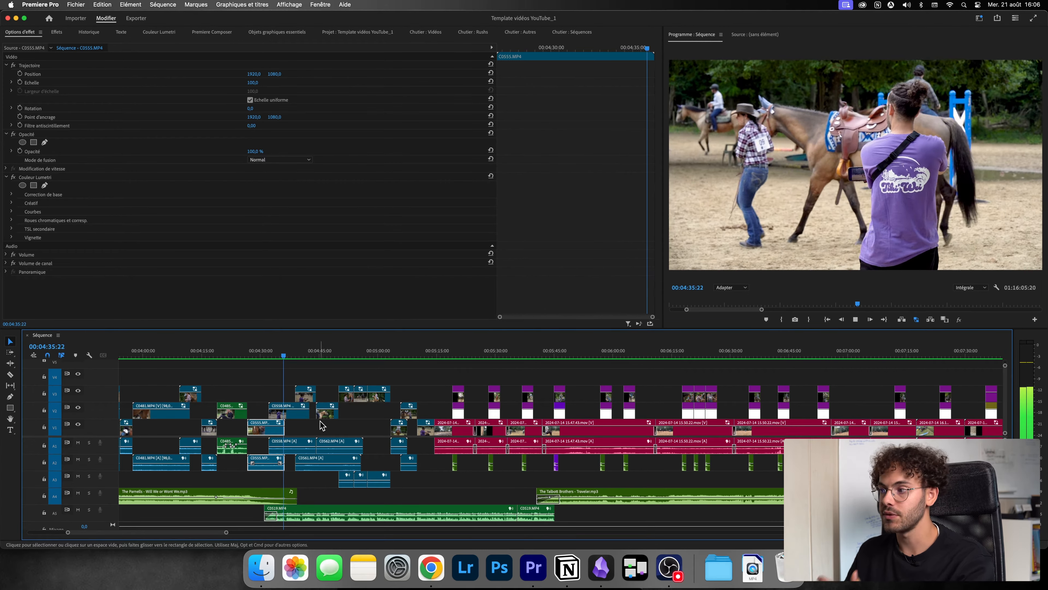
key(space)
Play from about 05:39 to review how The Talbott Brothers - Traveler.mp3 fades in under the red clips.
click(528, 351)
drag(531, 351, 535, 350)
key(equal)
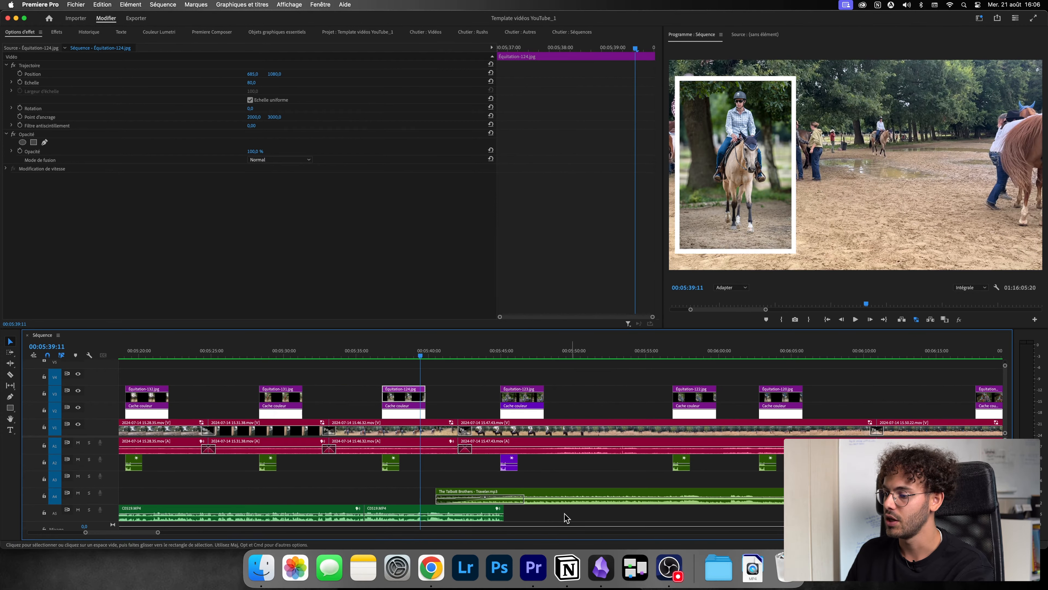
scroll(565, 517, up, 2)
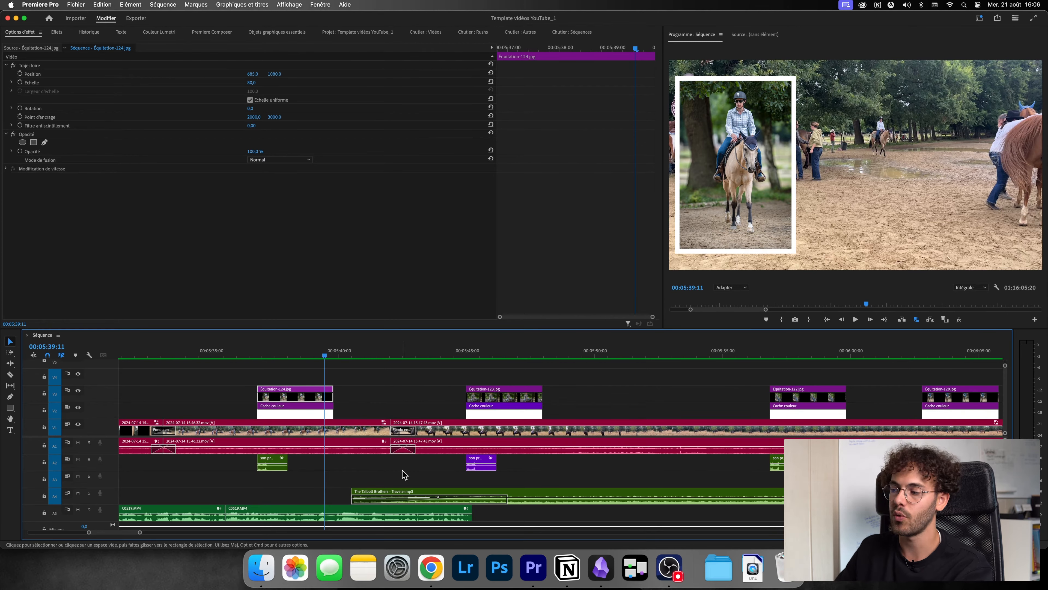
key(space)
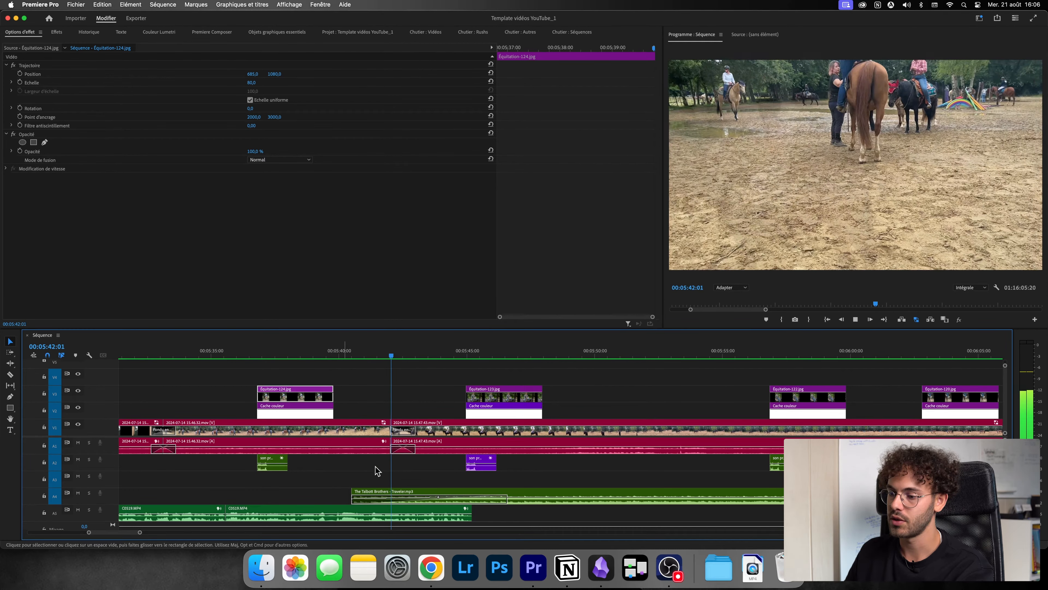
Bring the whole edit into view and go to the 2024-07-14 16.25.46.mov clip in the blue section, at about 09:59.
key(minus)
key(minus)
key(minus)
key(minus)
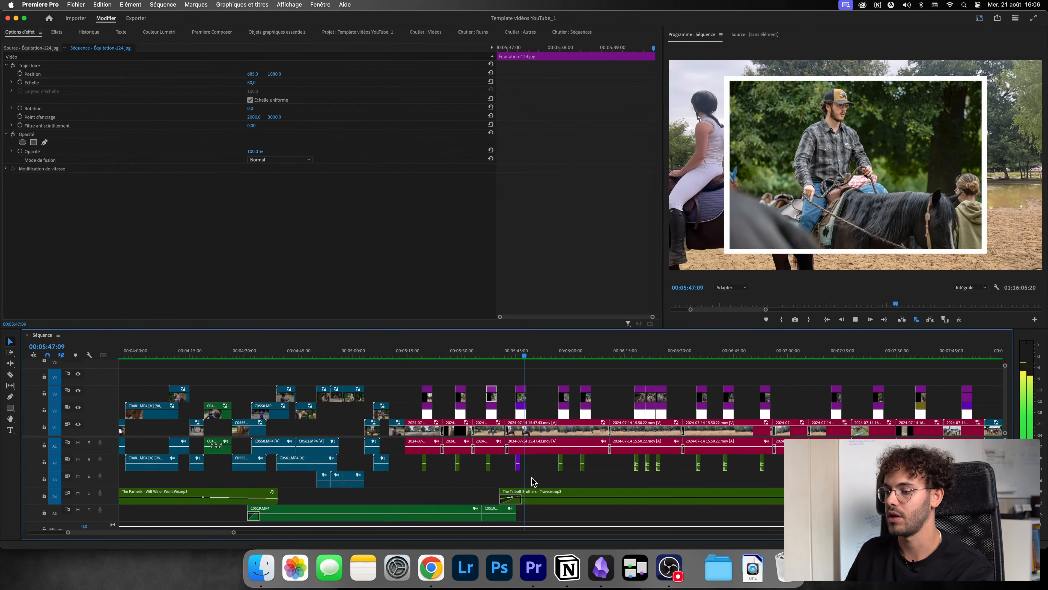
key(minus)
key(minus)
click(408, 351)
click(427, 433)
key(minus)
key(minus)
key(minus)
key(minus)
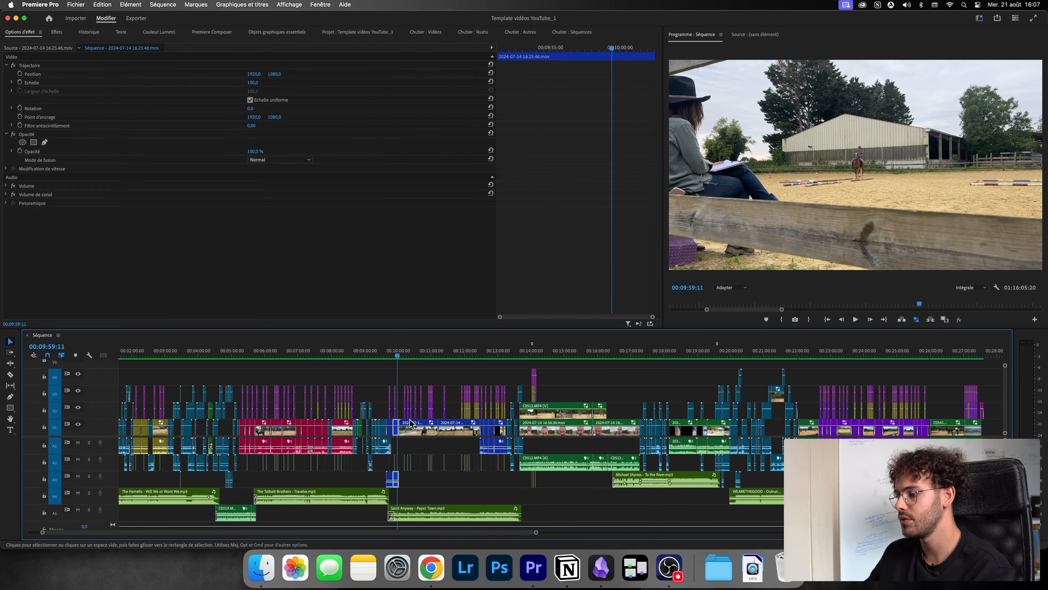
Look over the full timeline, from the opening sections to the isolated clip groups after 30:00, and return to the main edit.
key(equal)
key(equal)
key(equal)
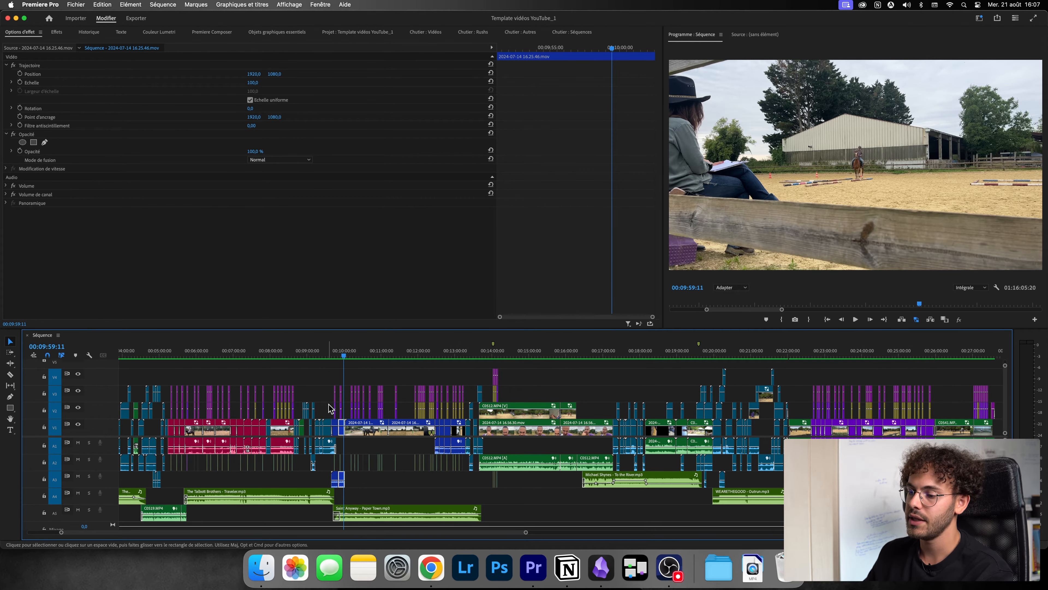
scroll(332, 400, left, 3)
key(minus)
key(minus)
key(minus)
key(minus)
key(minus)
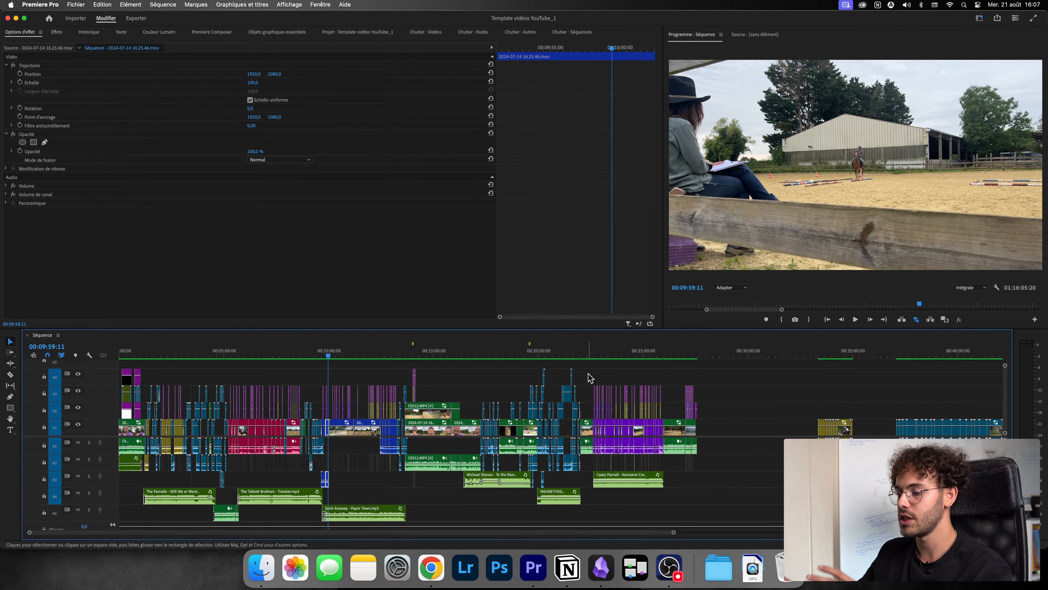
scroll(615, 371, right, 5)
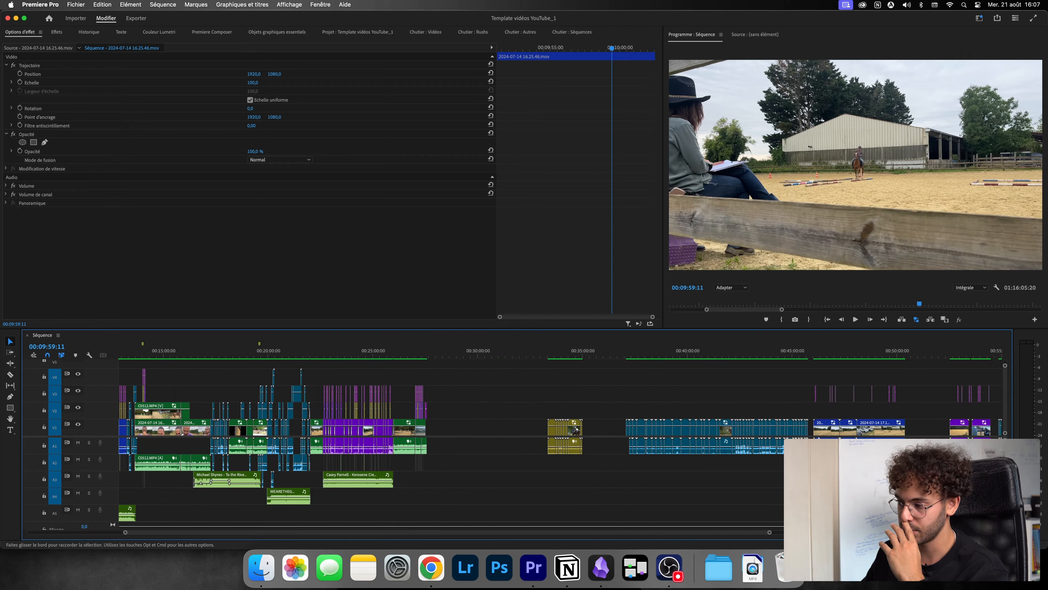
scroll(660, 409, right, 4)
scroll(508, 428, left, 9)
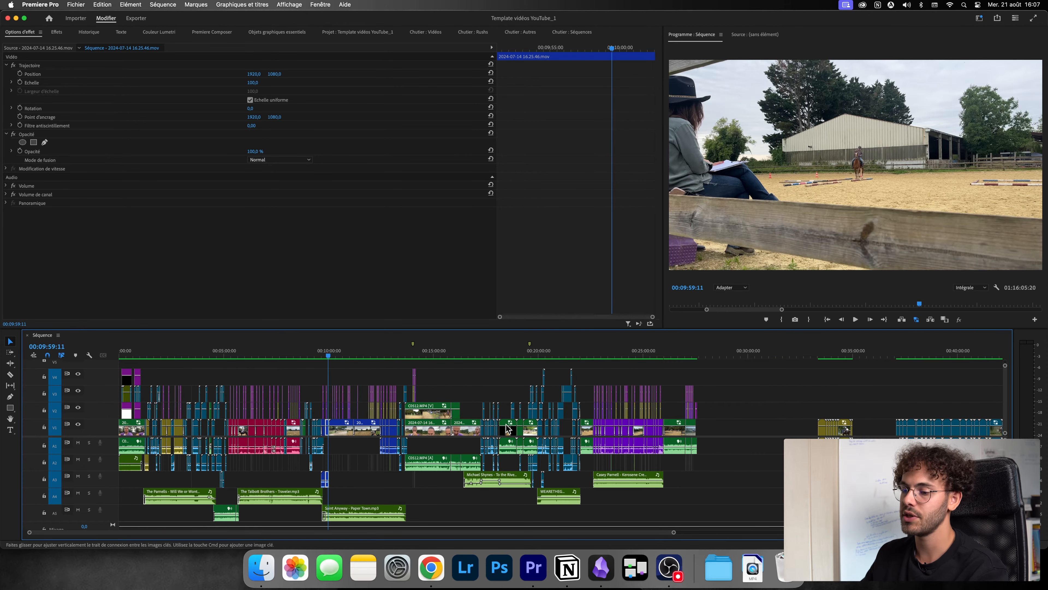
Skim the cutaway clips between the red and blue sections, from about 08:35 to the framed photo at about 09:46.
scroll(462, 427, up, 10)
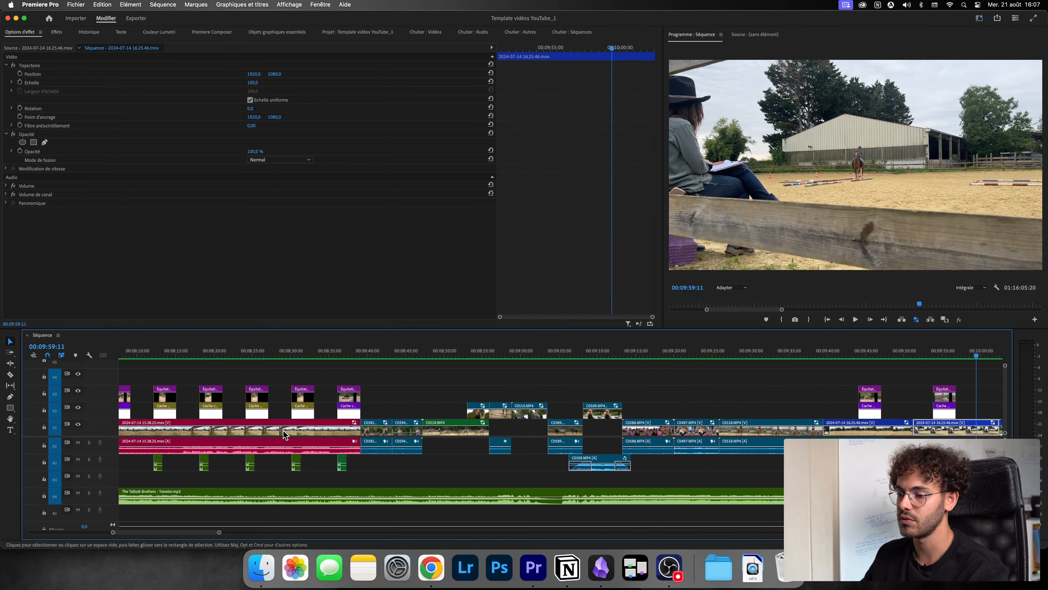
drag(330, 352, 421, 352)
scroll(577, 371, down, 5)
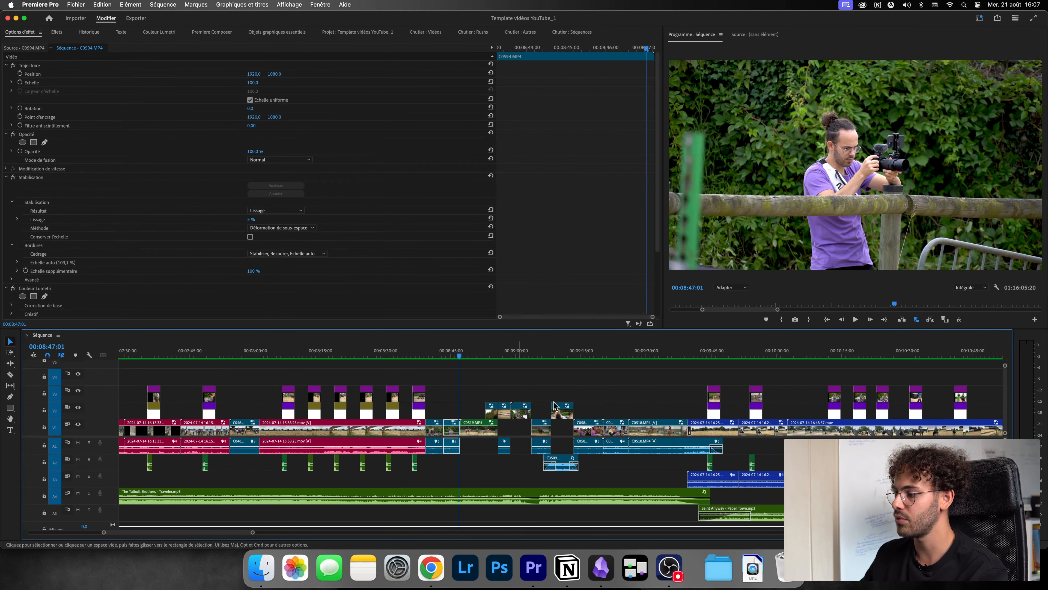
click(553, 356)
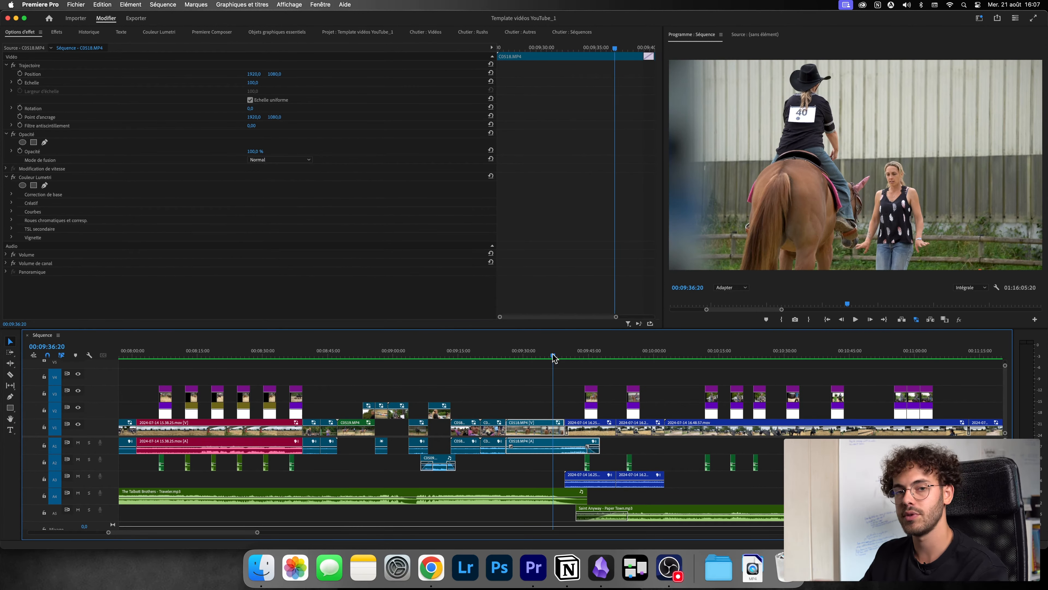
drag(553, 356, 593, 356)
scroll(618, 477, down, 8)
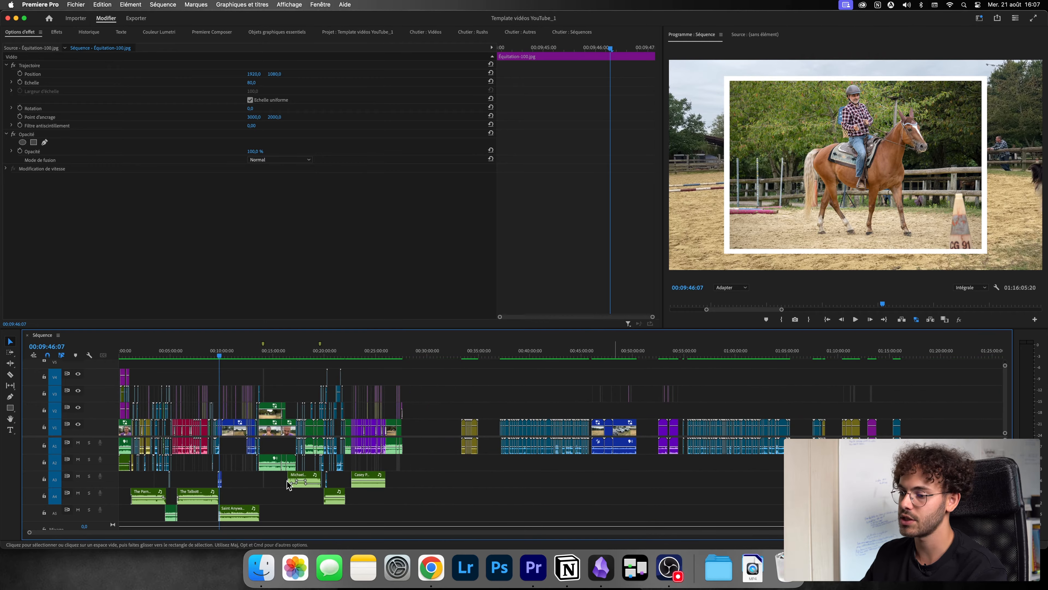
Skim the edit from the start of the red section through the blue section to about 14:52 in the green clips.
scroll(289, 484, up, 5)
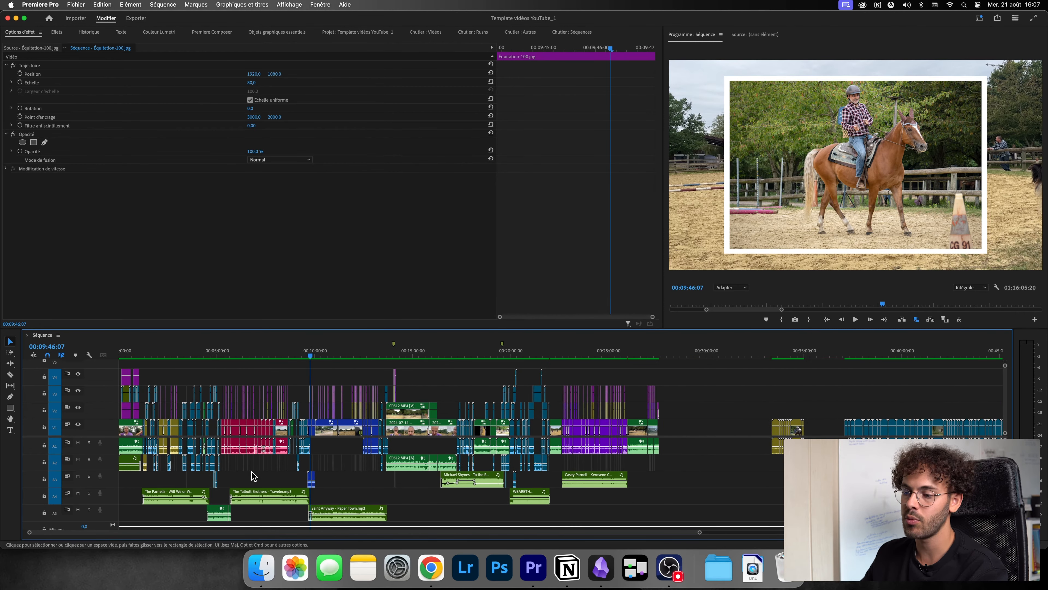
scroll(253, 475, up, 4)
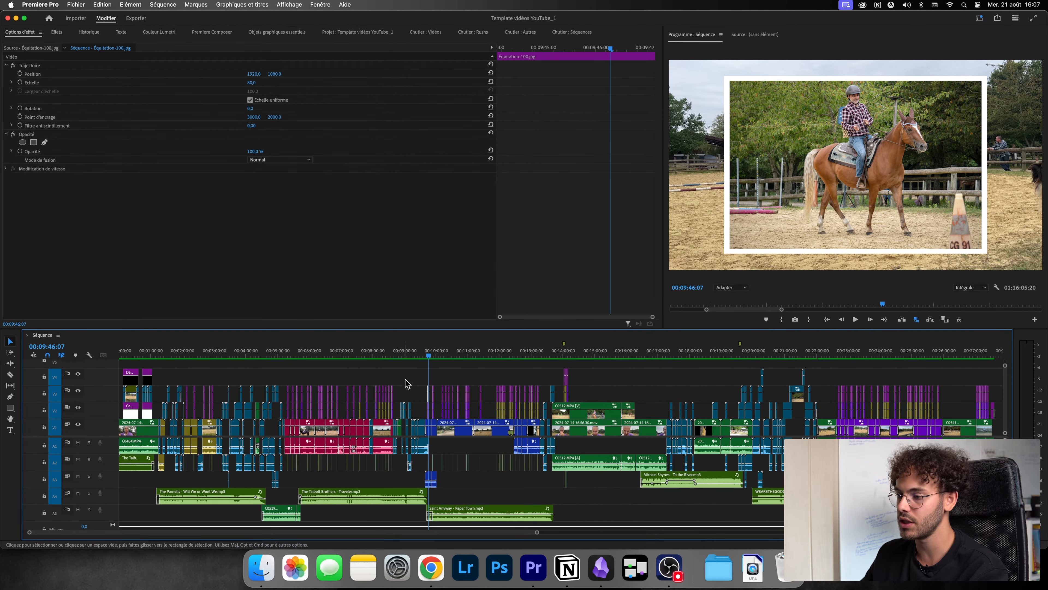
drag(293, 356, 564, 354)
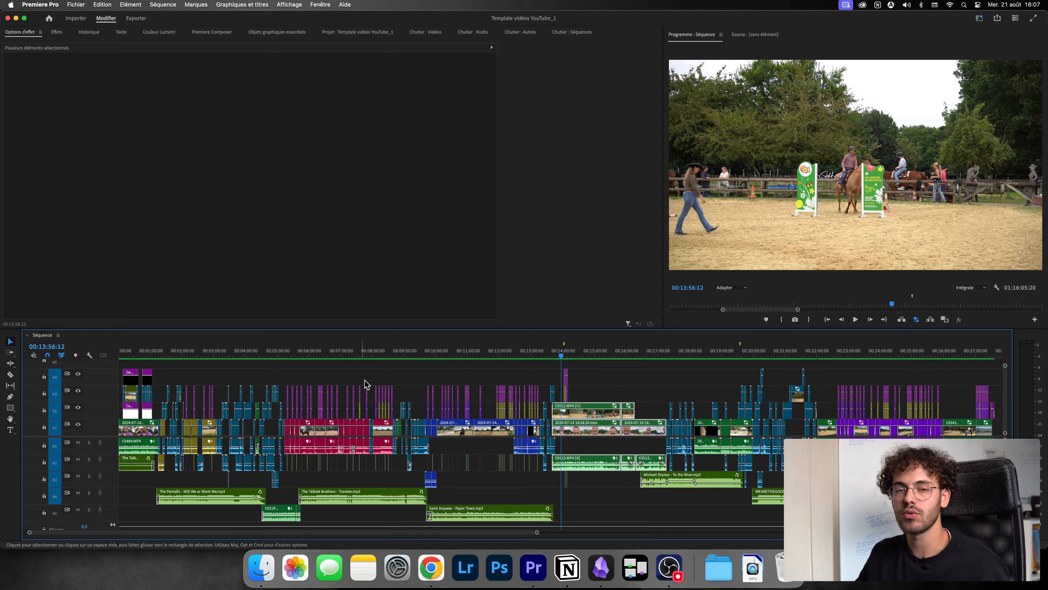
mouse_move(586, 355)
mouse_down()
mouse_move(619, 354)
mouse_move(590, 355)
mouse_up()
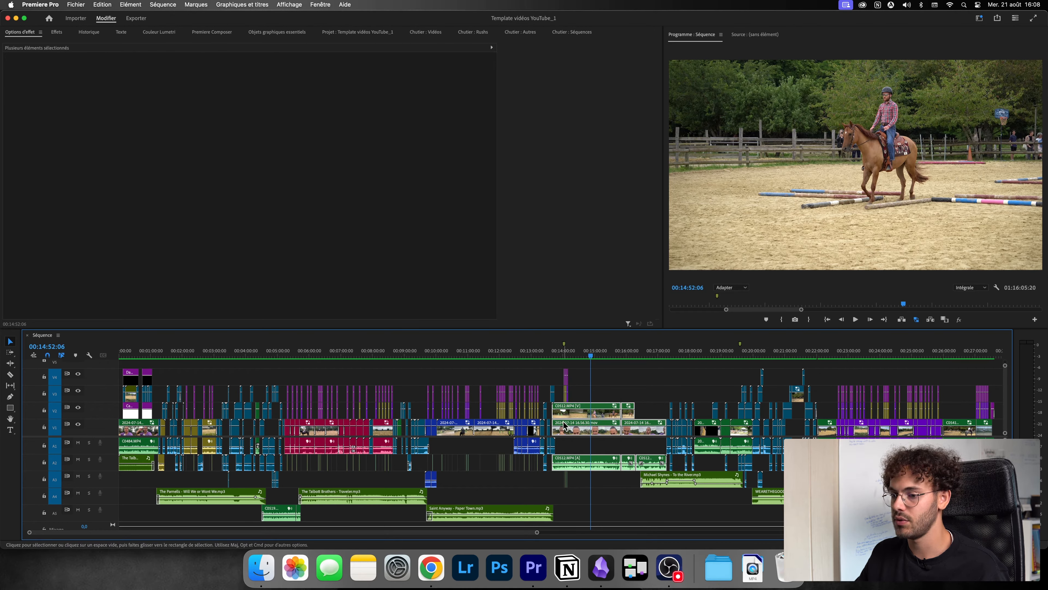
Hide video track V2 and open the underlying 2024-07-14 16.56.30.mov clip in the source monitor.
click(78, 407)
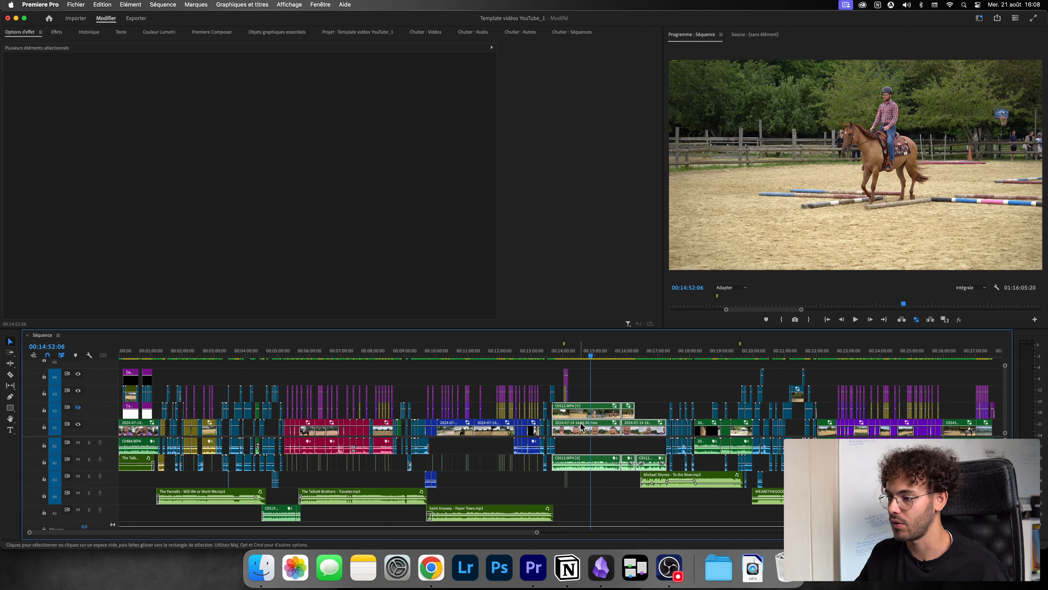
double_click(599, 430)
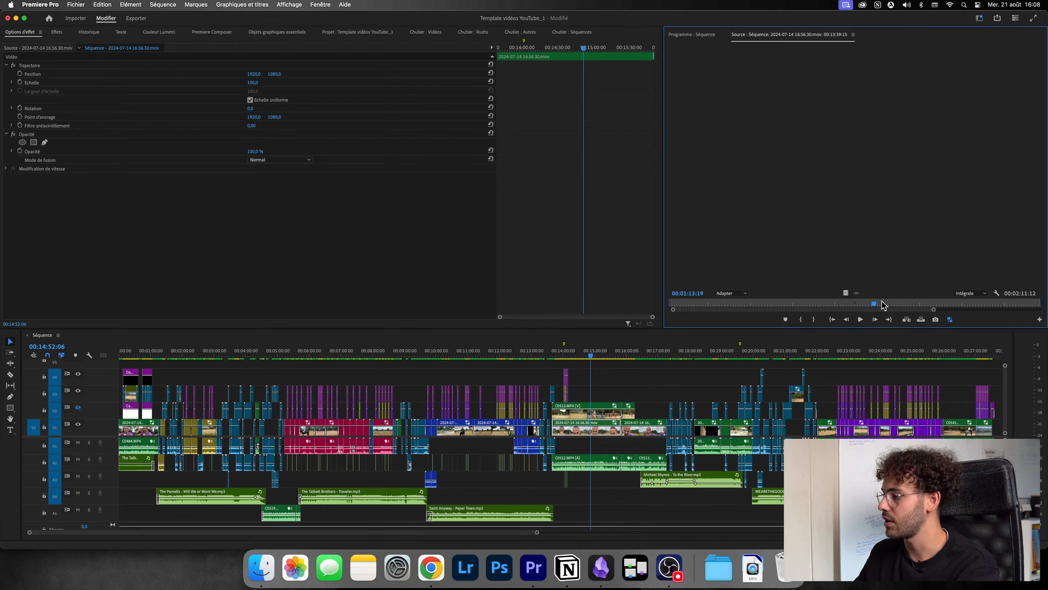
scroll(566, 439, up, 5)
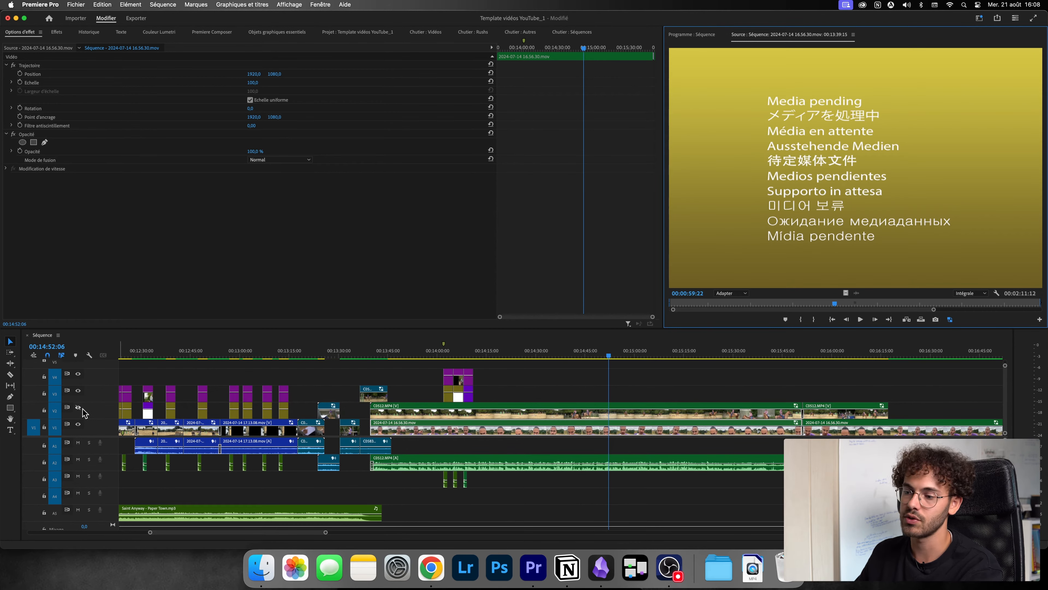
Return to the sequence preview with track V2 shown again and skim the stacked green clips to about 15:06.
click(551, 372)
drag(551, 355, 654, 355)
scroll(615, 399, down, 6)
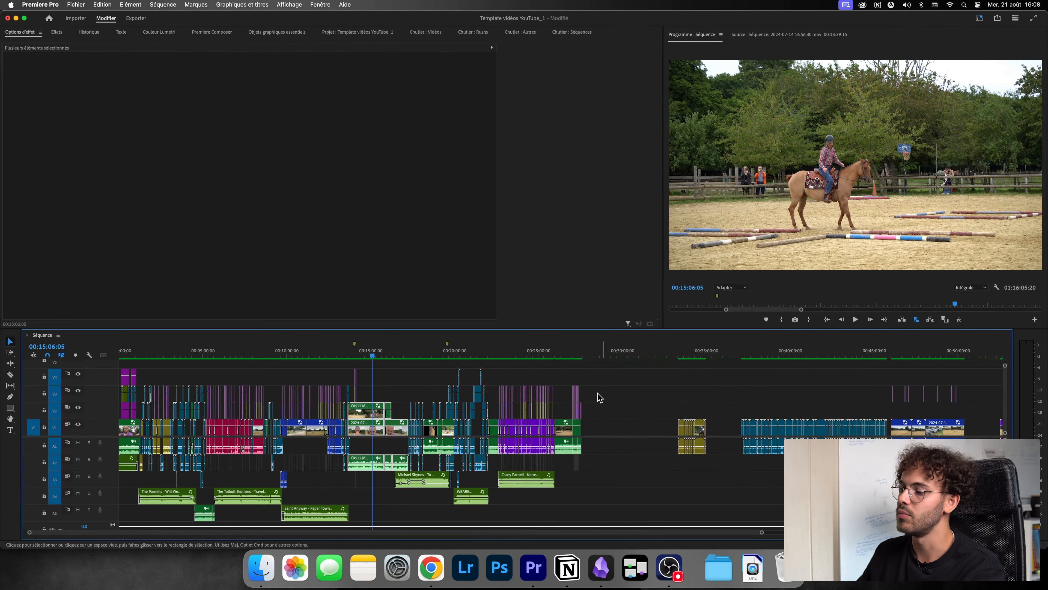
Play the end of the WEARETHEGOOD - Outrun.mp3 track through the fade into the next green clip, up to about 22:03.
scroll(245, 415, up, 4)
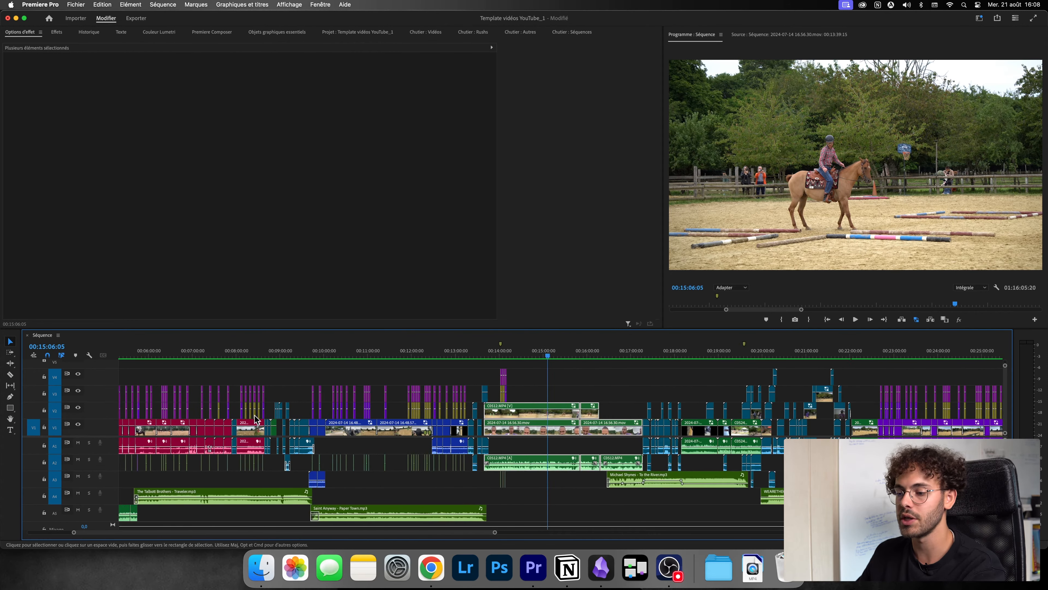
scroll(774, 408, up, 10)
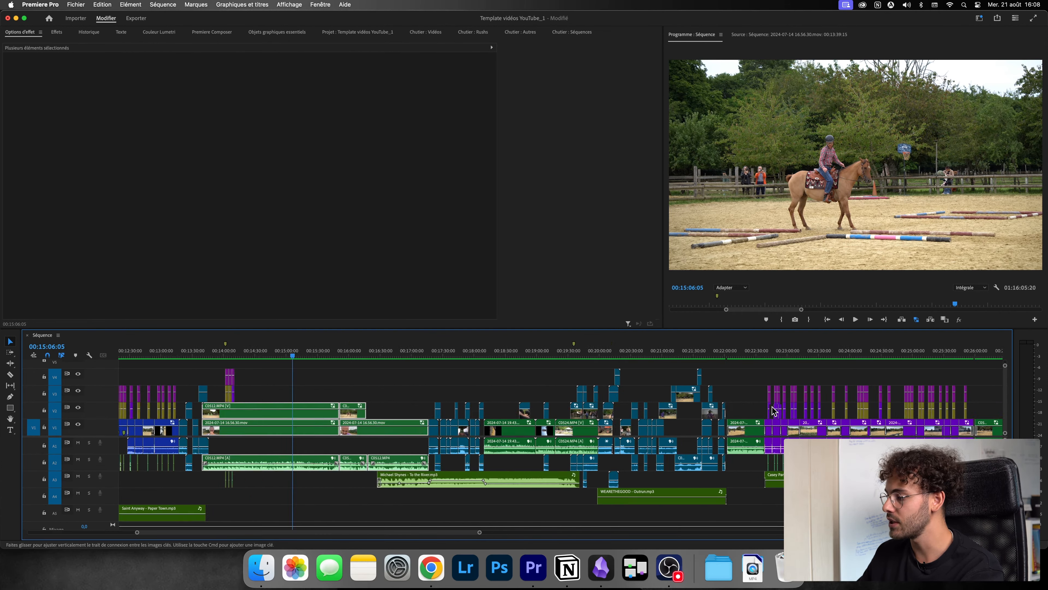
click(546, 351)
key(space)
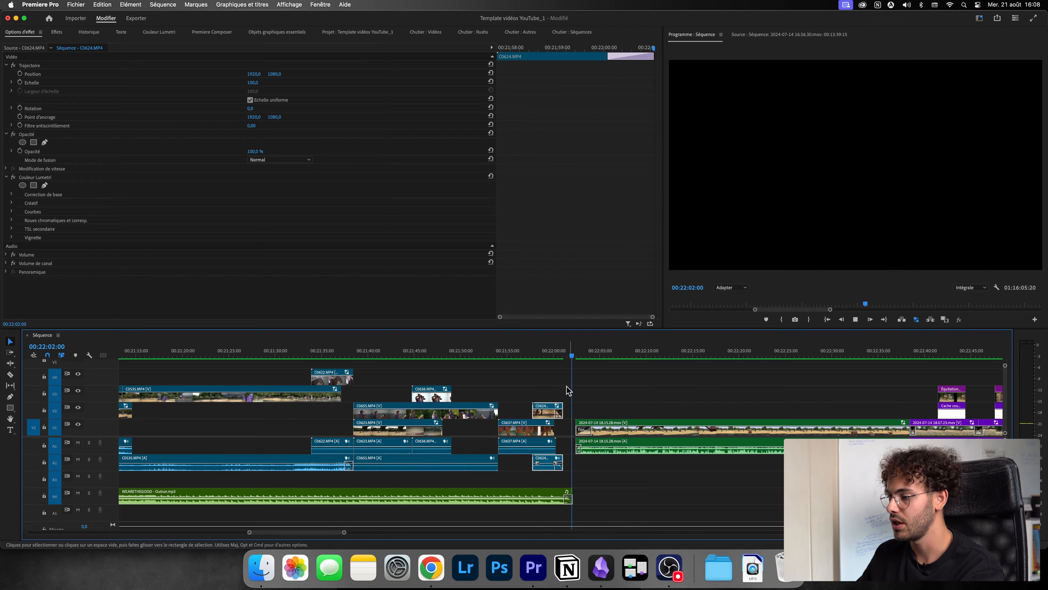
key(space)
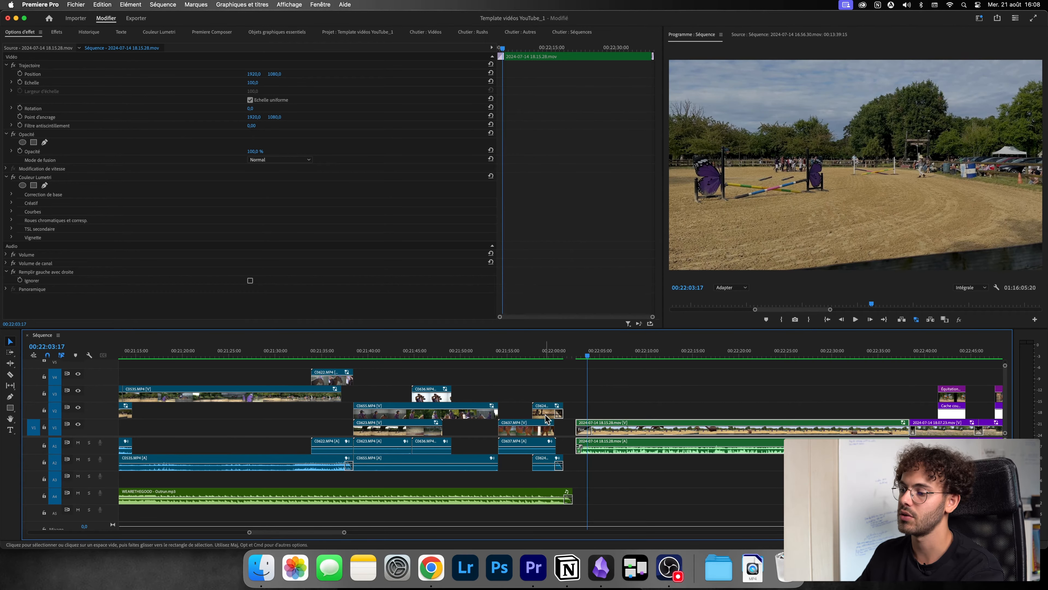
Skim the blue cutaway clips above the WEARETHEGOOD track, from about 20:37 to the photographer shot at about 21:47.
key(minus)
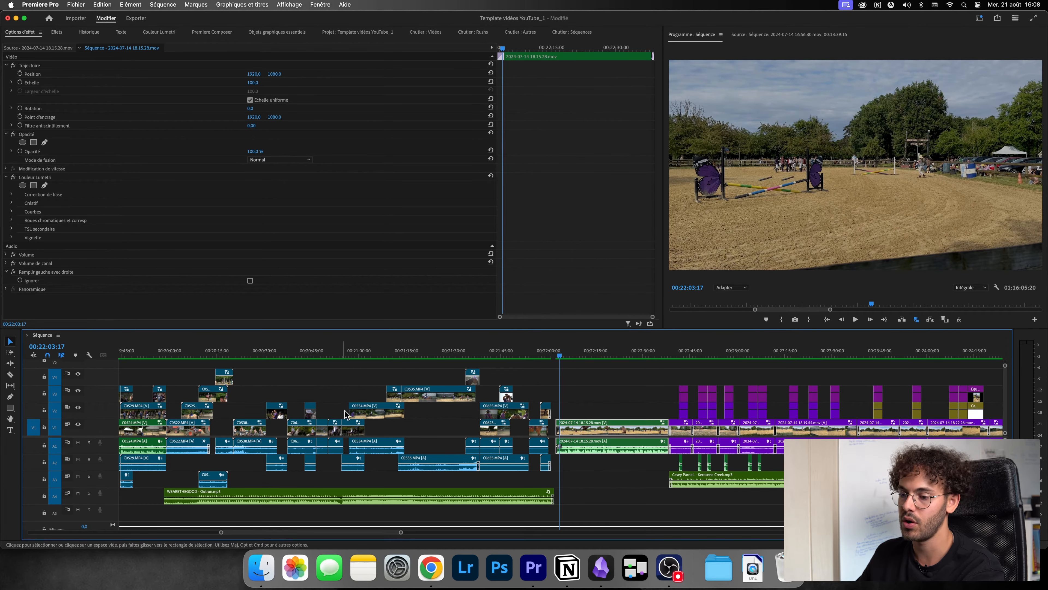
drag(289, 352, 512, 342)
key(minus)
key(minus)
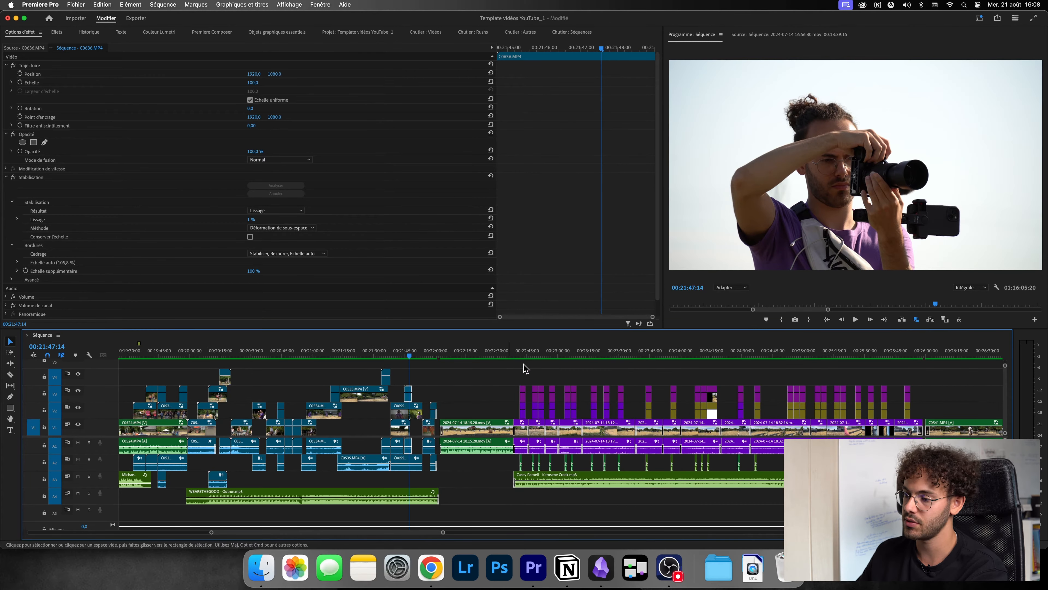
View the first framed photo of the purple section at about 22:42, plus the footage just before it at about 22:40.
click(523, 351)
key(equal)
key(equal)
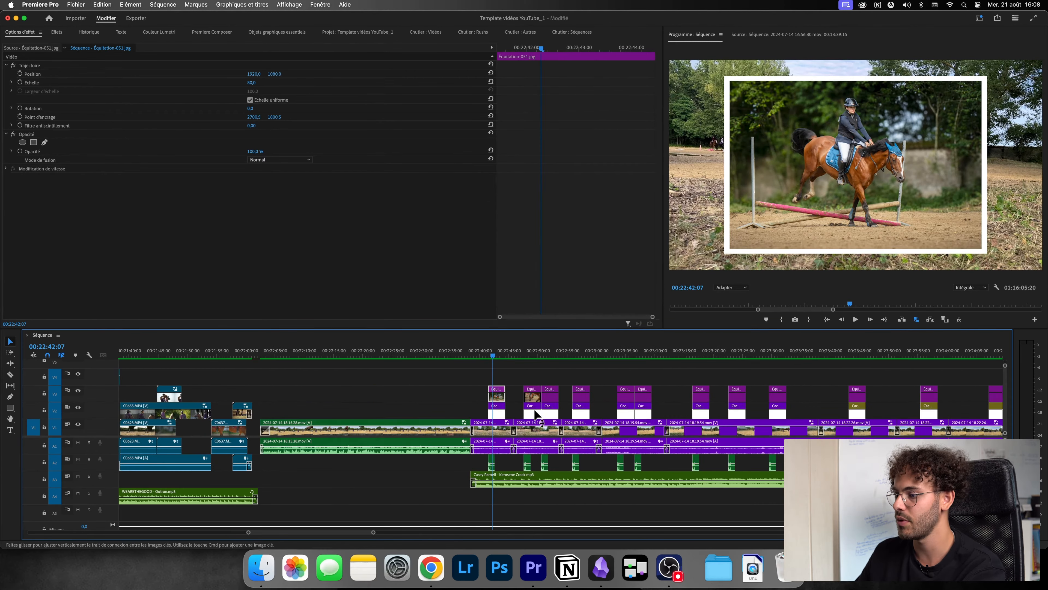
click(445, 350)
key(minus)
key(minus)
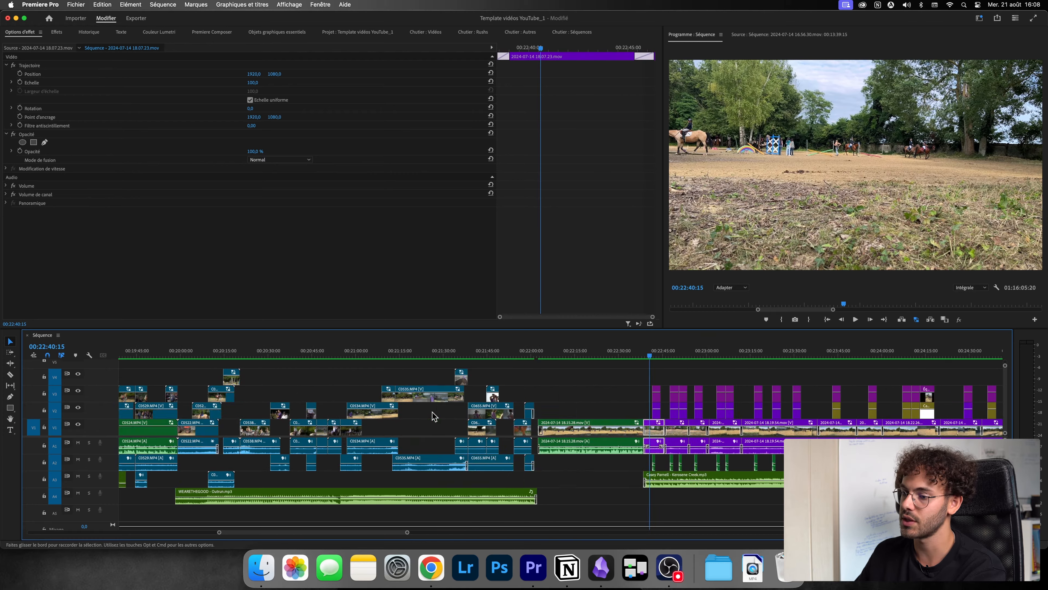
Skim from the blue cutaways past the green introduction clip at about 22:31 to the framed photo at about 23:23.
drag(344, 350, 709, 354)
scroll(678, 436, down, 5)
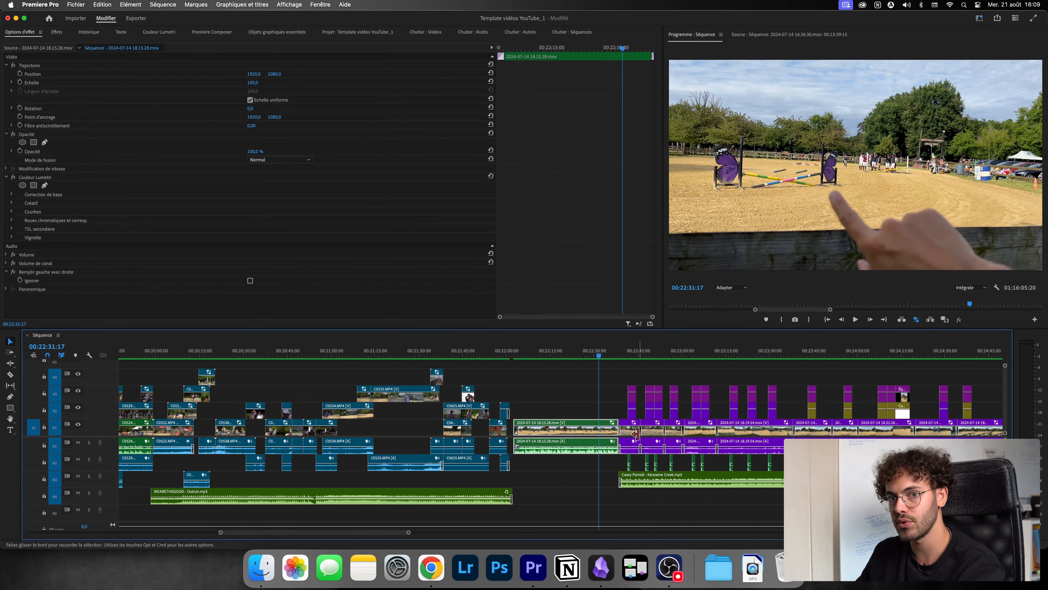
scroll(577, 393, down, 2)
drag(554, 356, 701, 345)
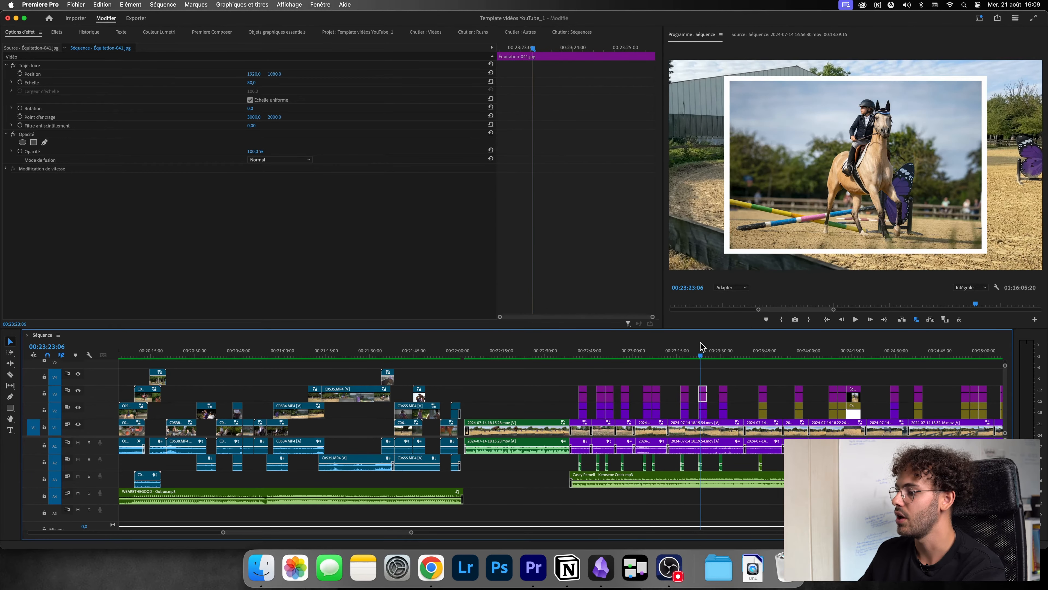
Check the speed and duration settings of the Équitation-041.jpg photo, then close them and clear the selection.
scroll(701, 347, up, 10)
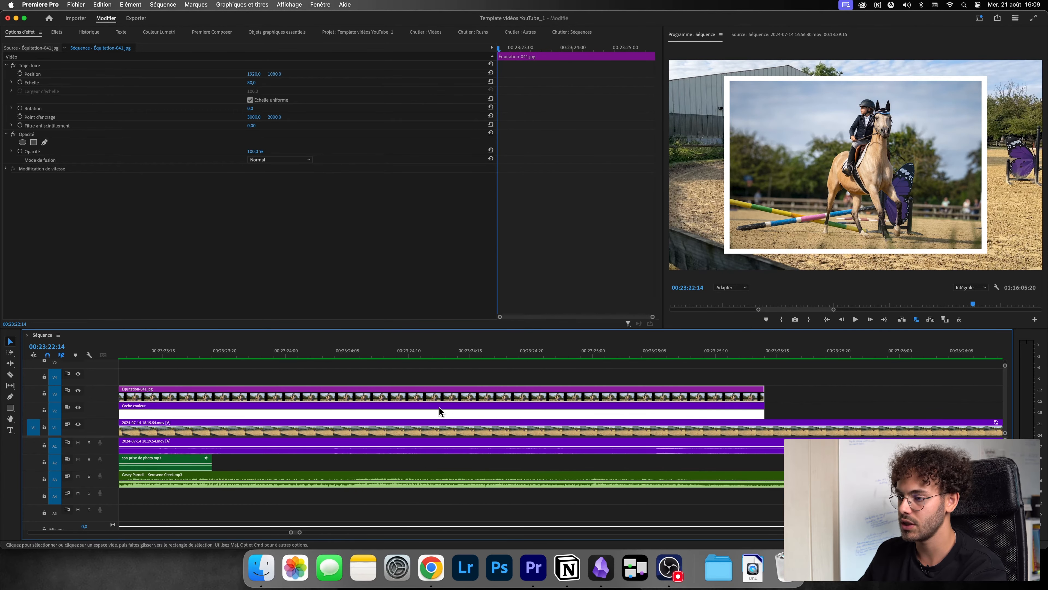
scroll(440, 411, down, 5)
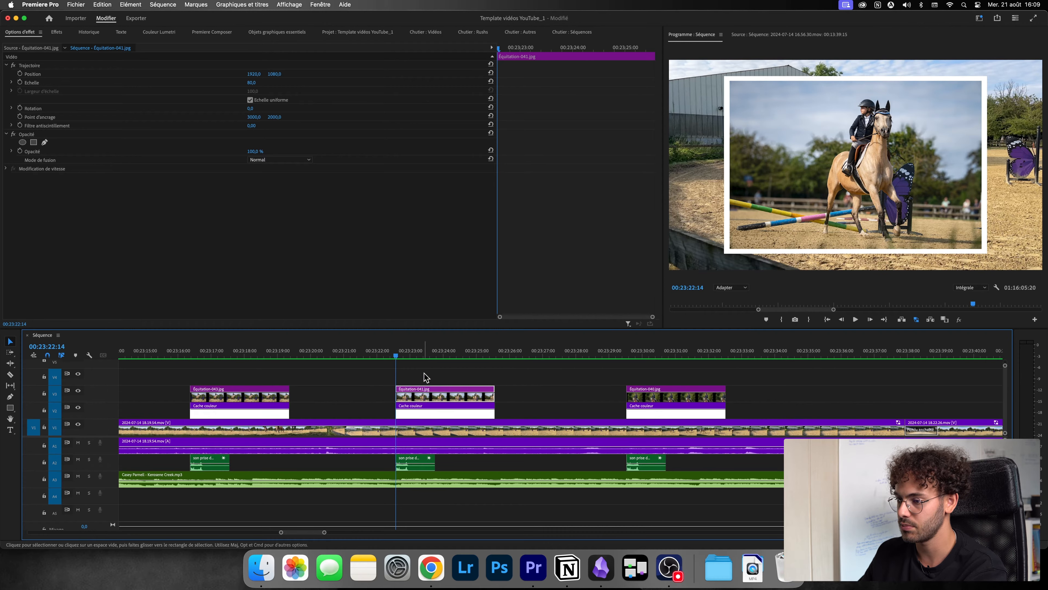
key(super+r)
click(547, 323)
click(429, 375)
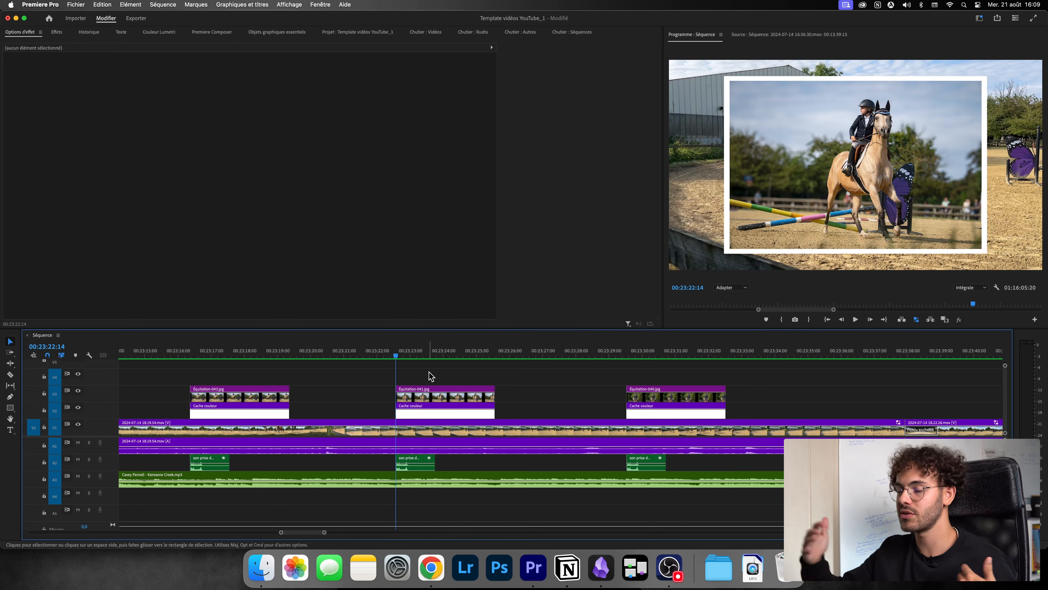
Hide and show track V2 to compare the Équitation-041.jpg photo without and with its white colour-matte frame.
key(minus)
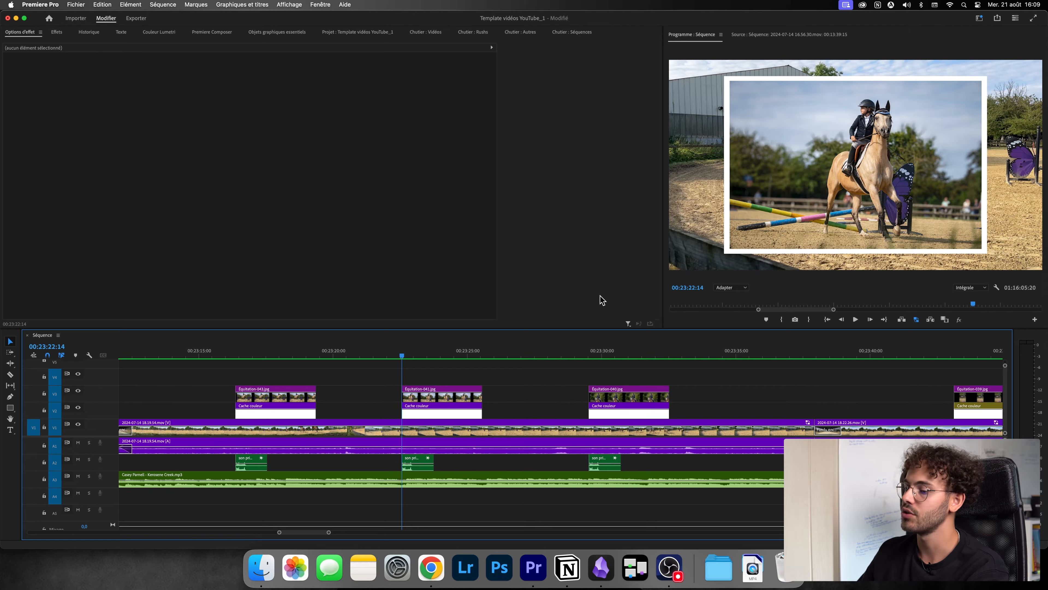
key(minus)
key(minus)
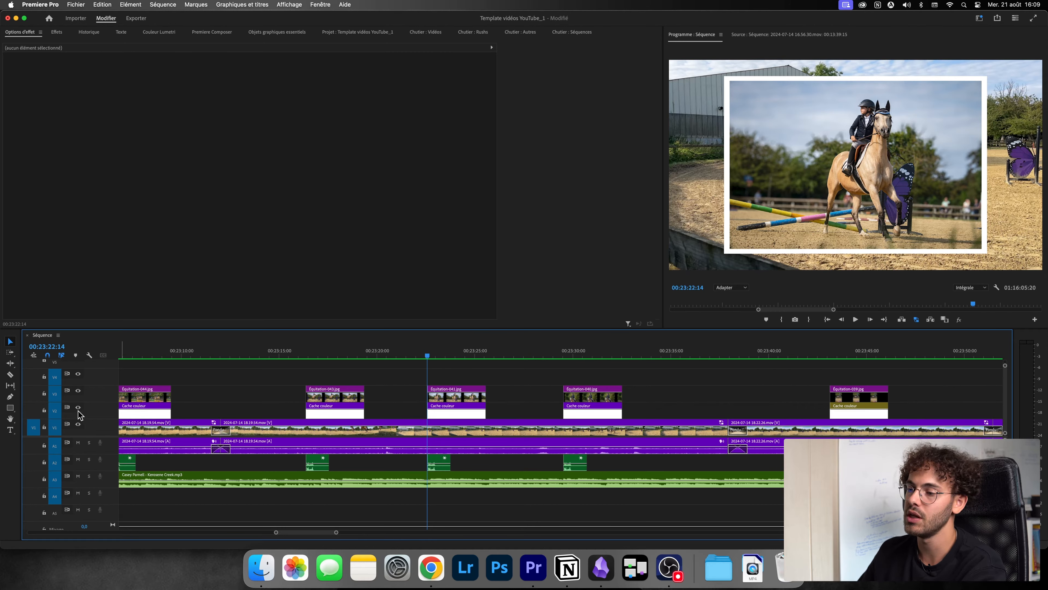
click(78, 408)
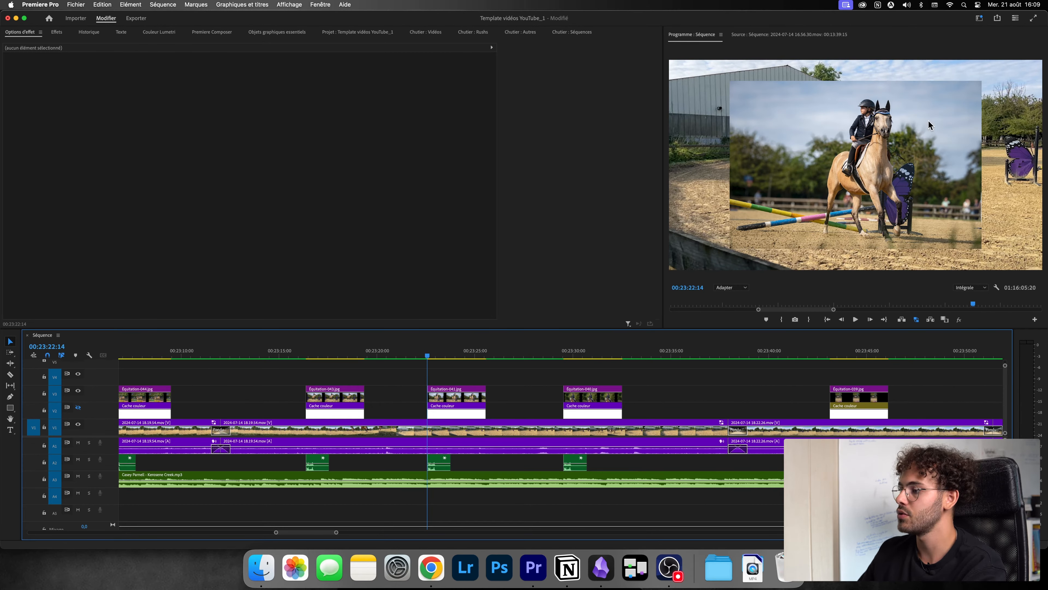
click(78, 407)
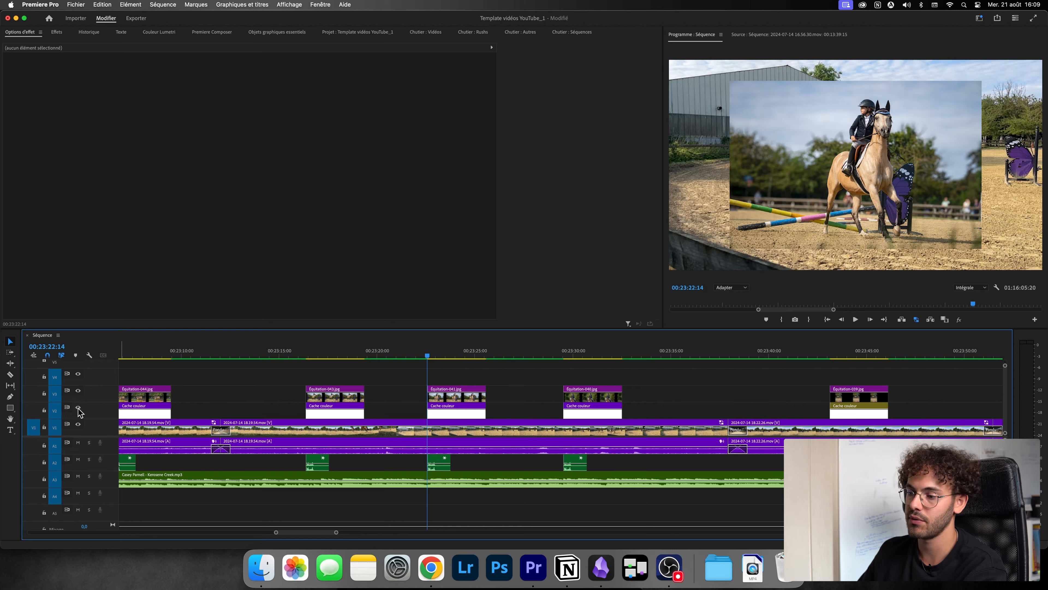
View the C0476.MP4 clip at about 3:14, close to where it overlaps the C0477.MP4 clip.
key(minus)
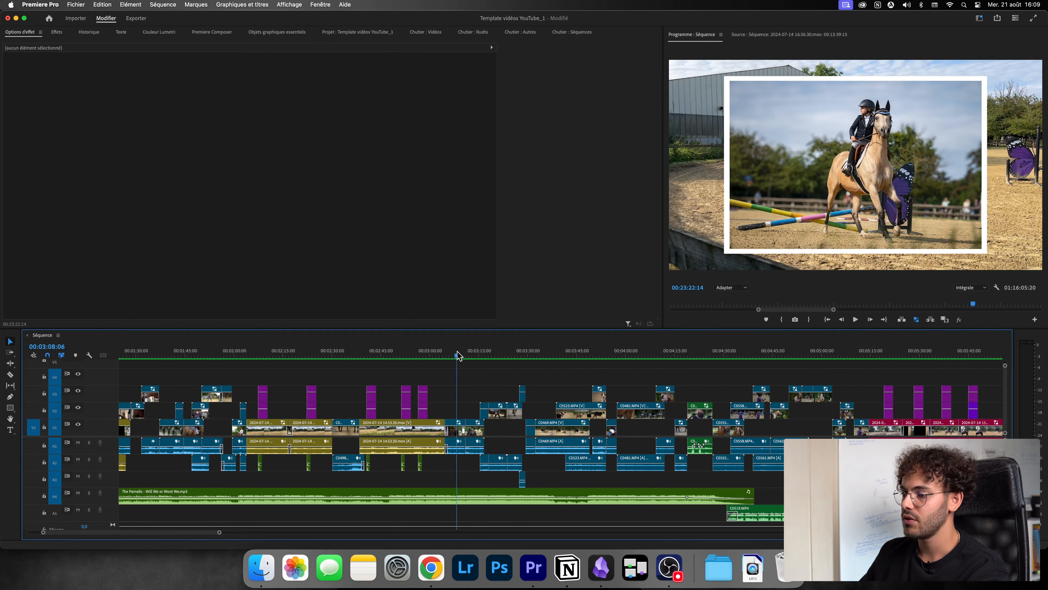
click(461, 355)
click(476, 355)
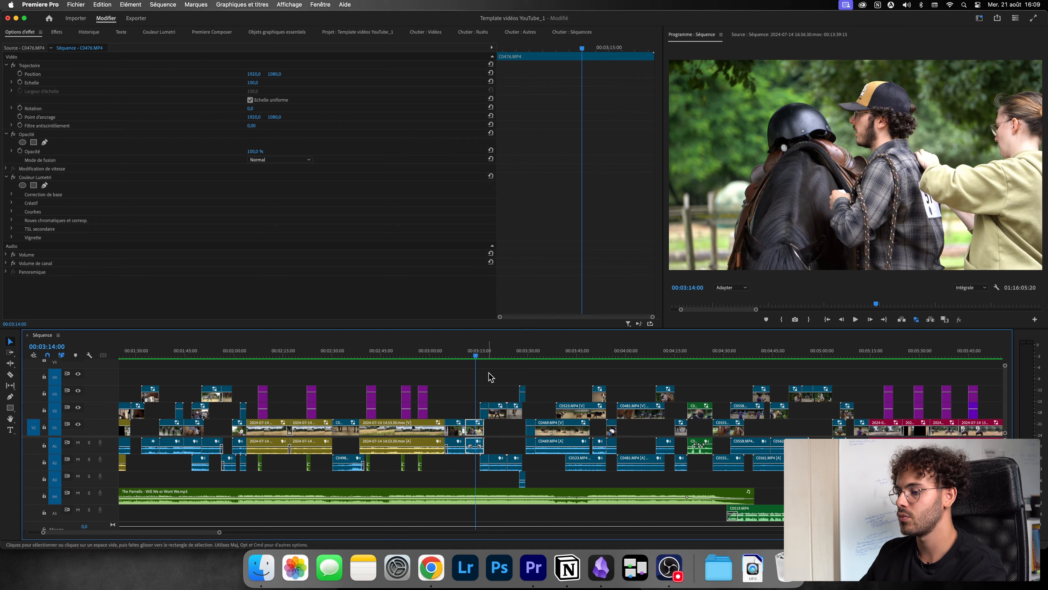
scroll(487, 413, up, 8)
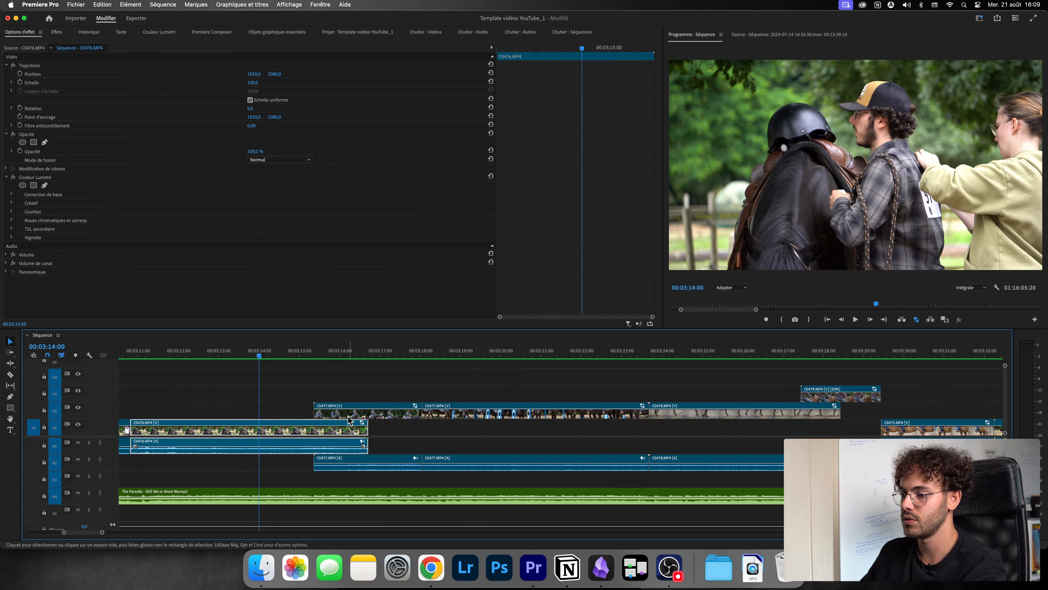
Try adjusting the end of the C0476.MP4 clip beneath the overlapping C0477.MP4 clip, and undo the change.
click(339, 414)
drag(361, 433, 340, 432)
key(super+z)
key(super+z)
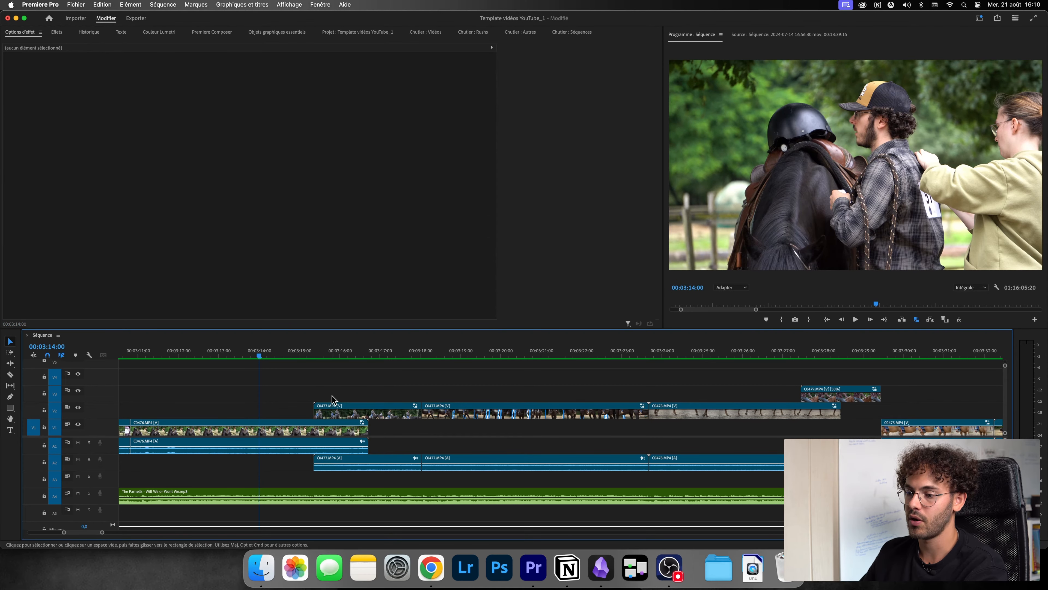
alt+scroll(300, 400, down, 3)
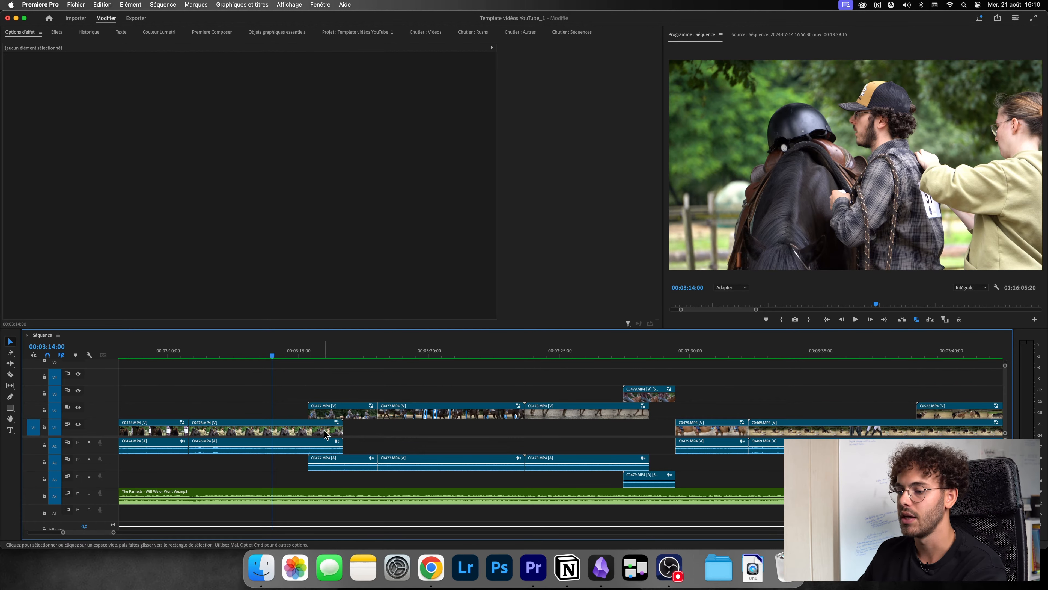
mouse_move(339, 430)
mouse_down()
mouse_move(392, 426)
mouse_move(346, 428)
mouse_up()
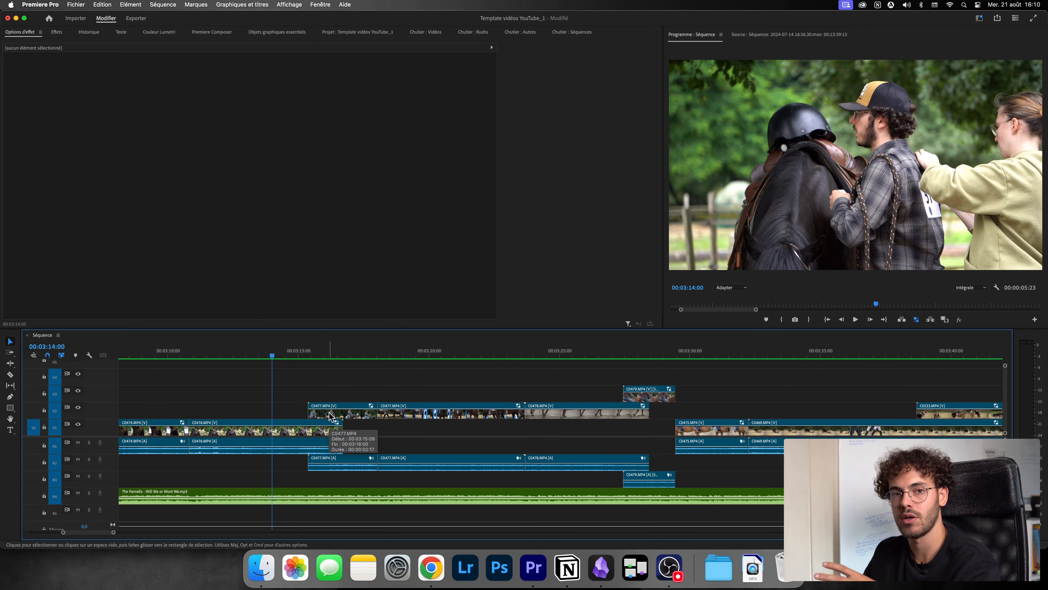
Try removing the audio of the C0523.MP4 clip at about 3:45.
scroll(442, 380, down, 5)
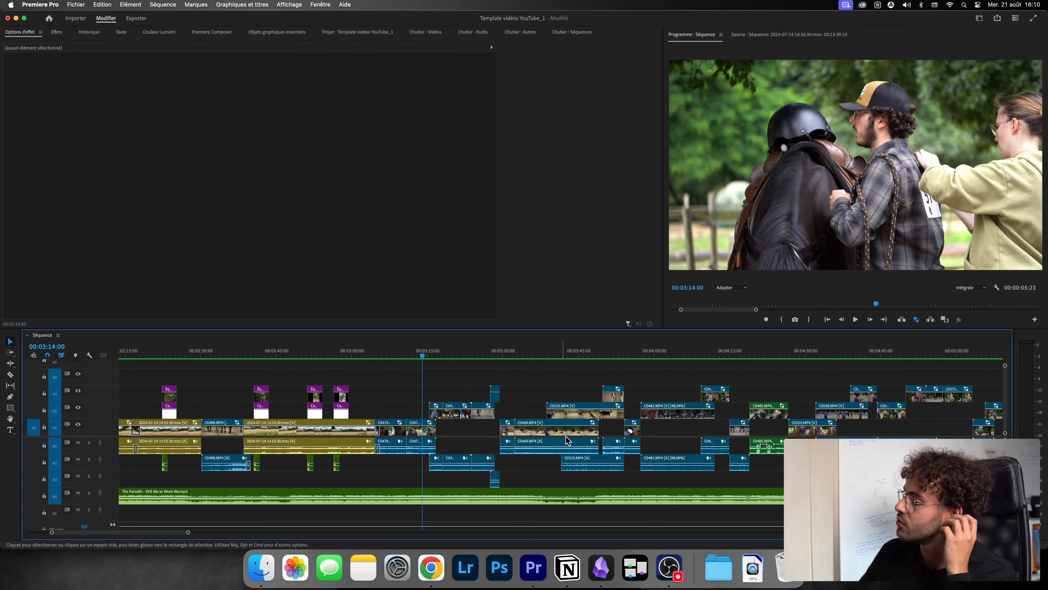
click(580, 472)
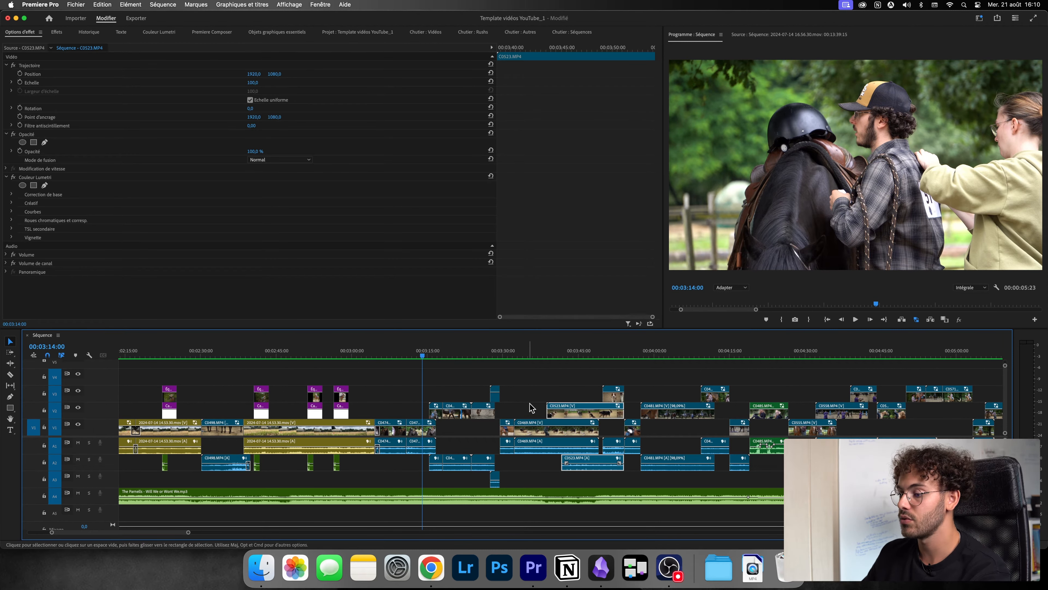
click(521, 395)
key(Delete)
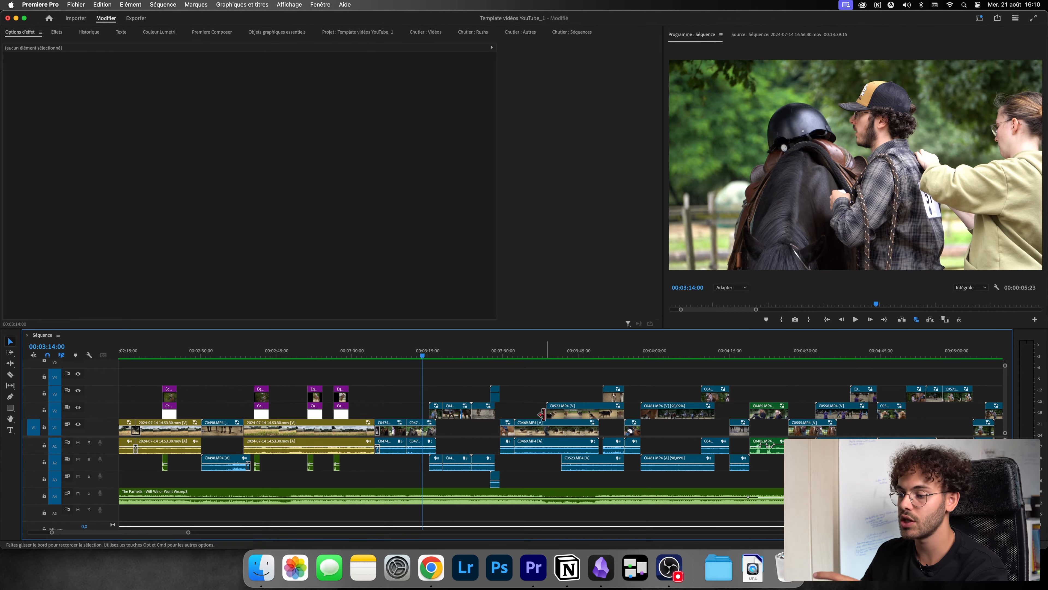
Examine the overlapping audio around the dog footage at 3:40, selecting the C0523.MP4, C0528.MP4 and C0469.MP4 clips.
click(590, 478)
click(619, 459)
key(=)
key(=)
key(=)
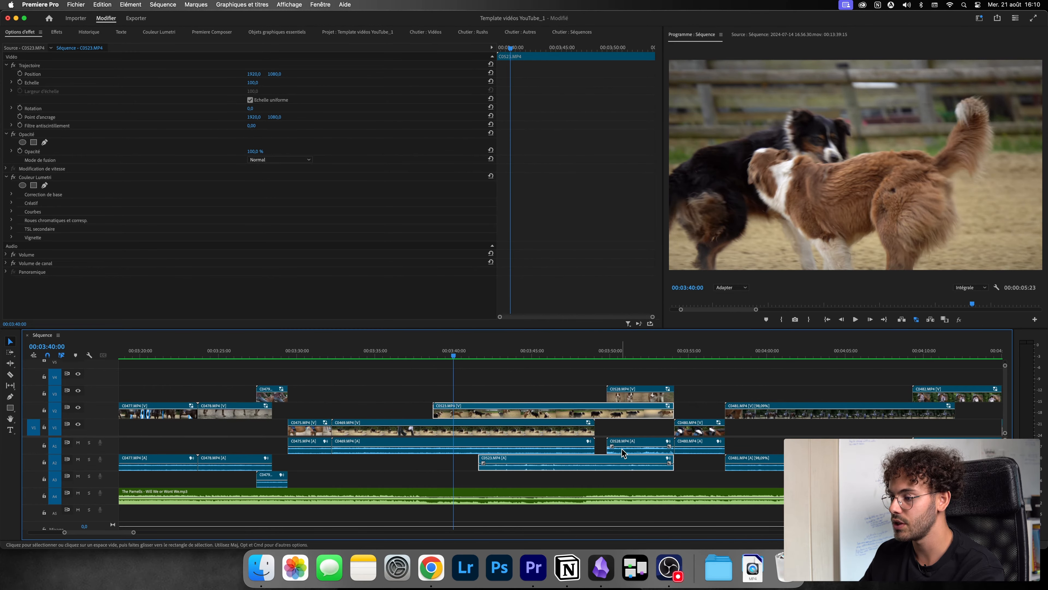
click(536, 448)
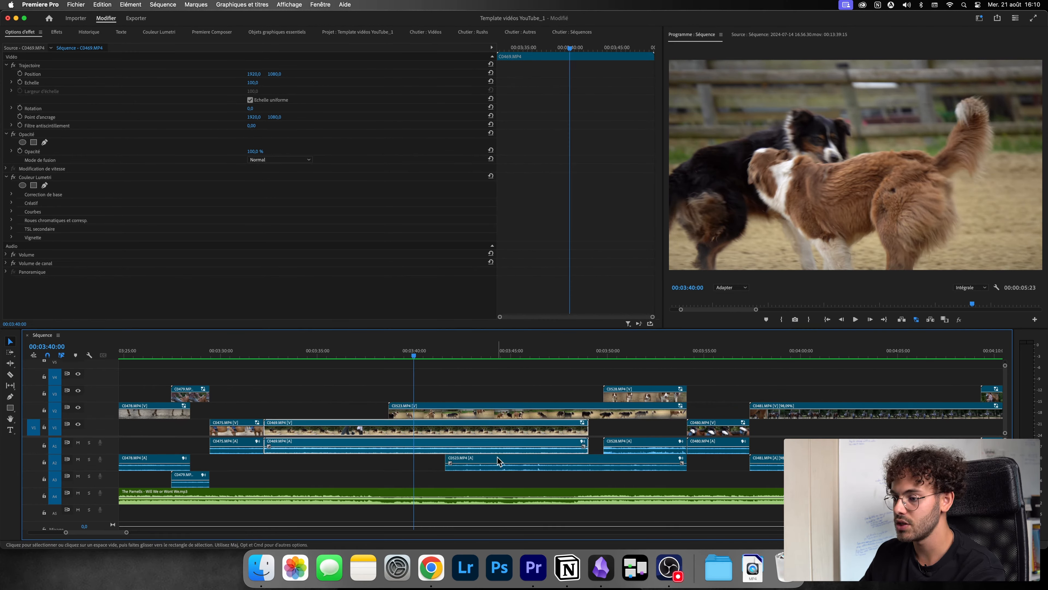
Select only the audio of C0469.MP4 and skim the dog footage above it from 3:40:12 to 3:41:13.
click(423, 353)
alt+click(425, 454)
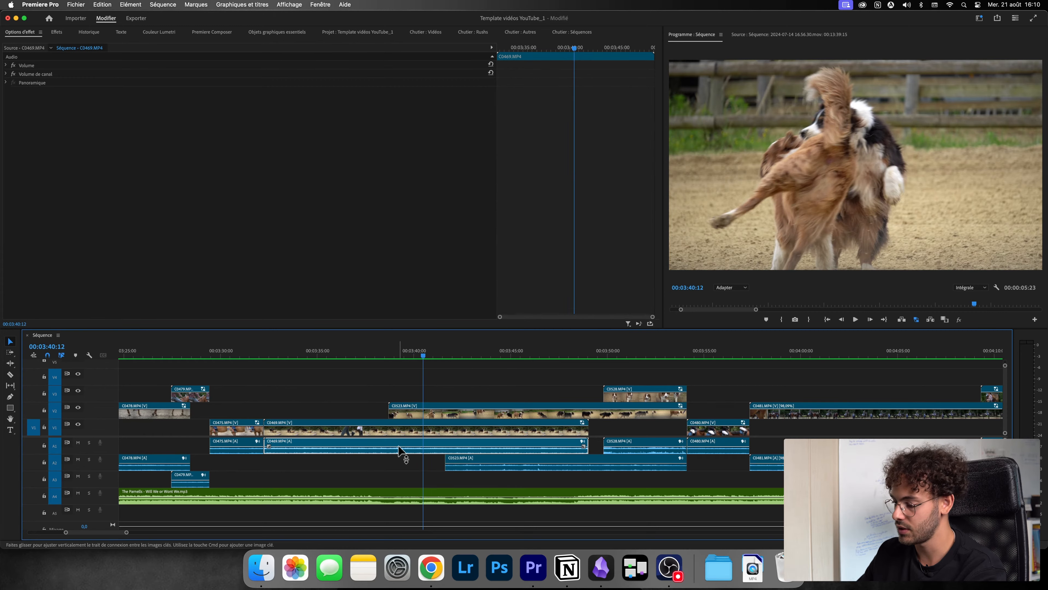
drag(415, 350, 446, 352)
Play the video and audio crossfade between the C0473.MP4 and C0458.MP4 clips at about 1:56.
key(minus)
key(minus)
key(minus)
key(minus)
key(minus)
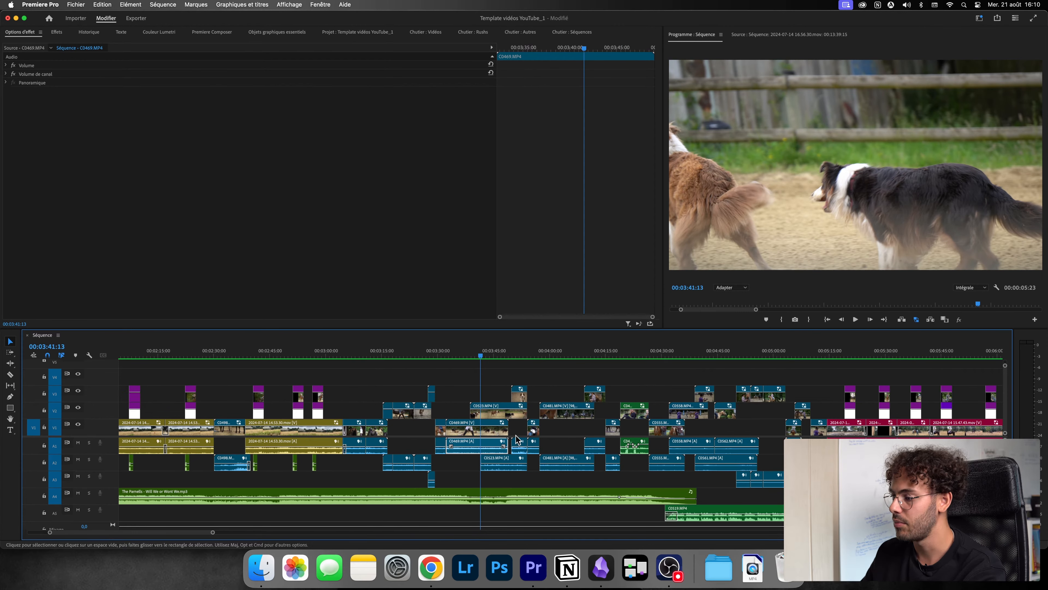
key(minus)
key(minus)
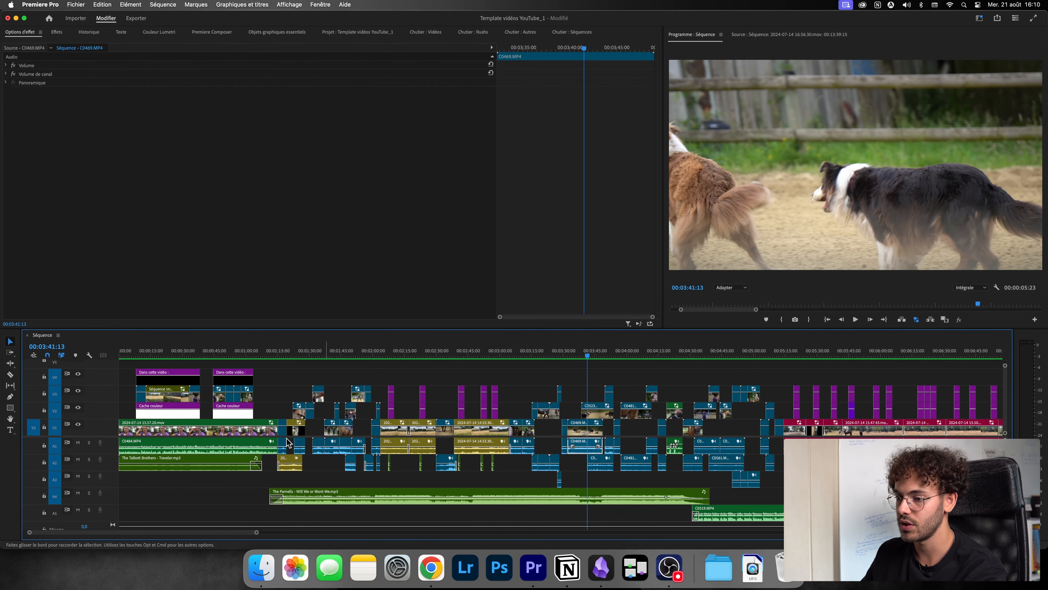
scroll(358, 452, up, 10)
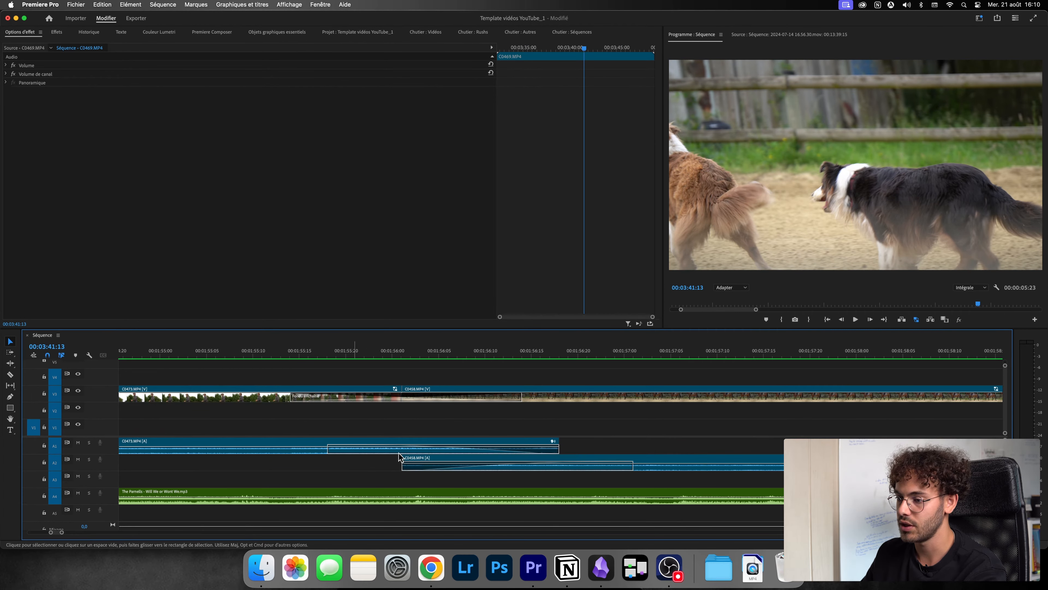
drag(388, 353, 410, 353)
key(space)
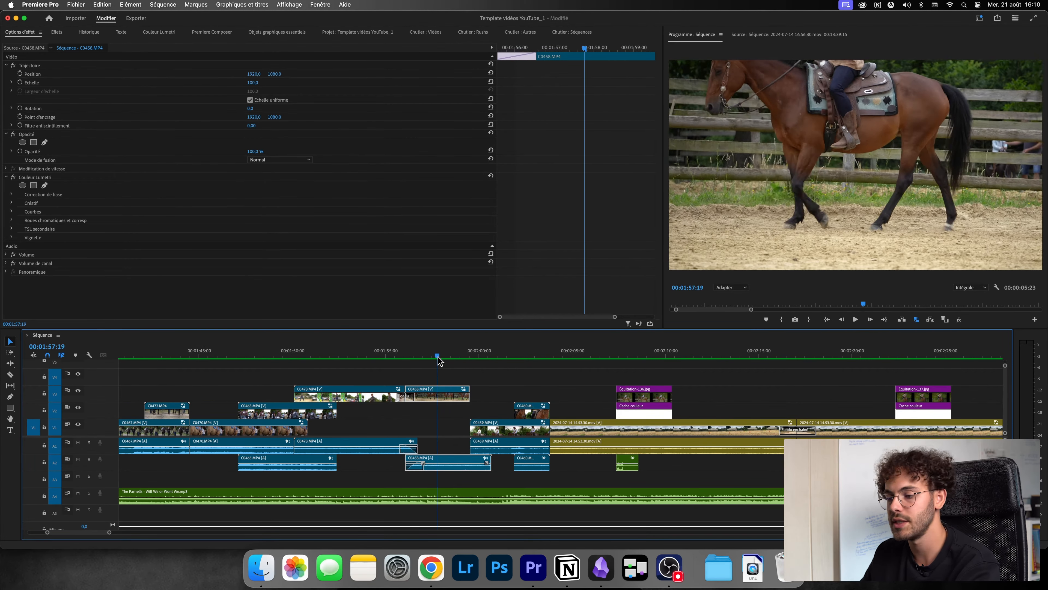
Try copying the C0469.MP4 audio at 3:34 onto the third audio track below the clips at about 3:05, and undo the copy.
scroll(458, 392, down, 8)
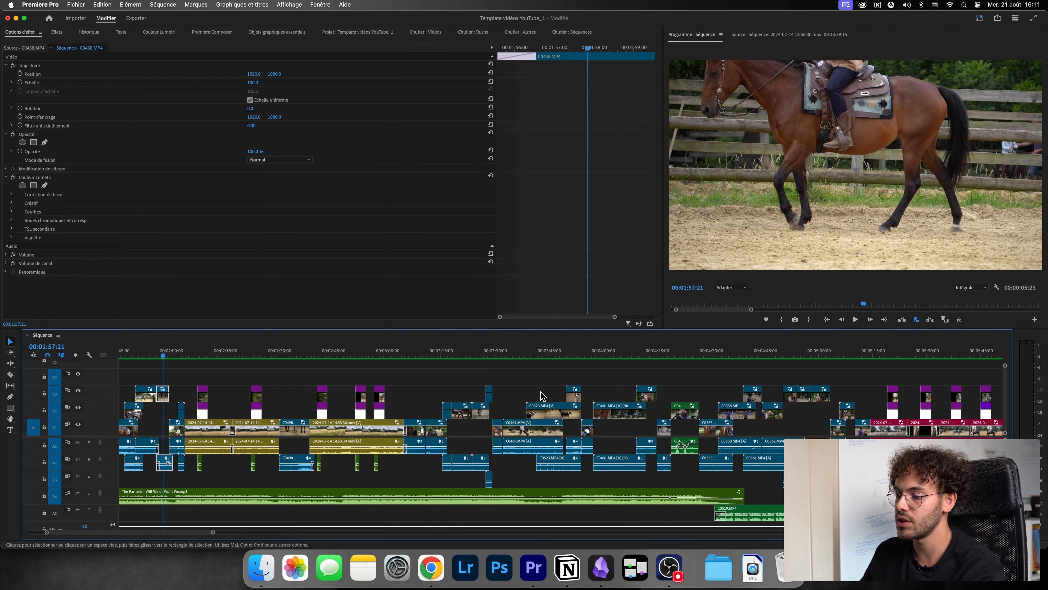
click(513, 356)
click(510, 388)
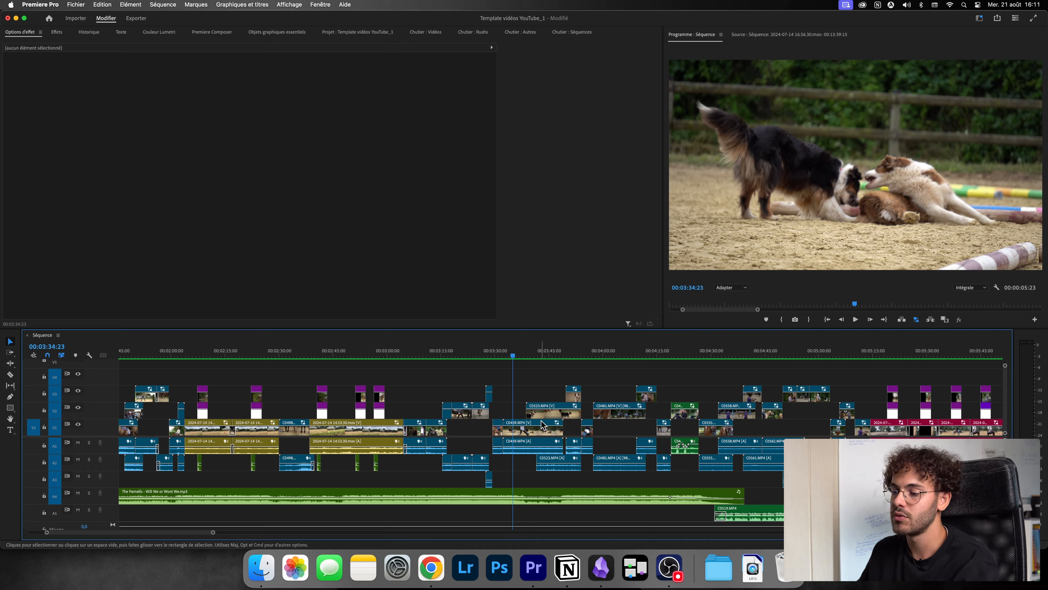
scroll(519, 440, up, 4)
click(519, 446)
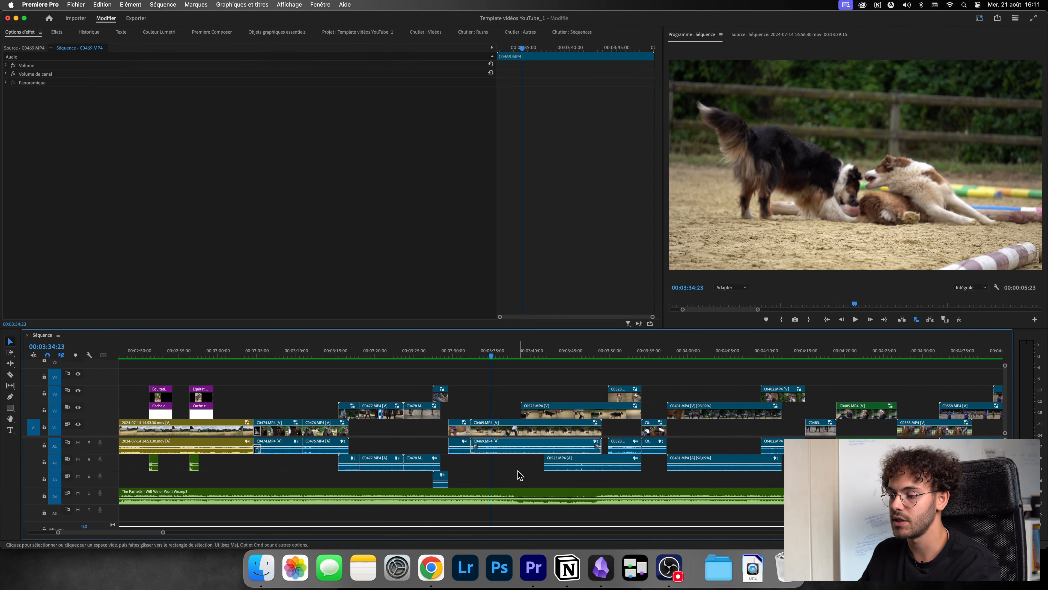
drag(514, 455, 296, 479)
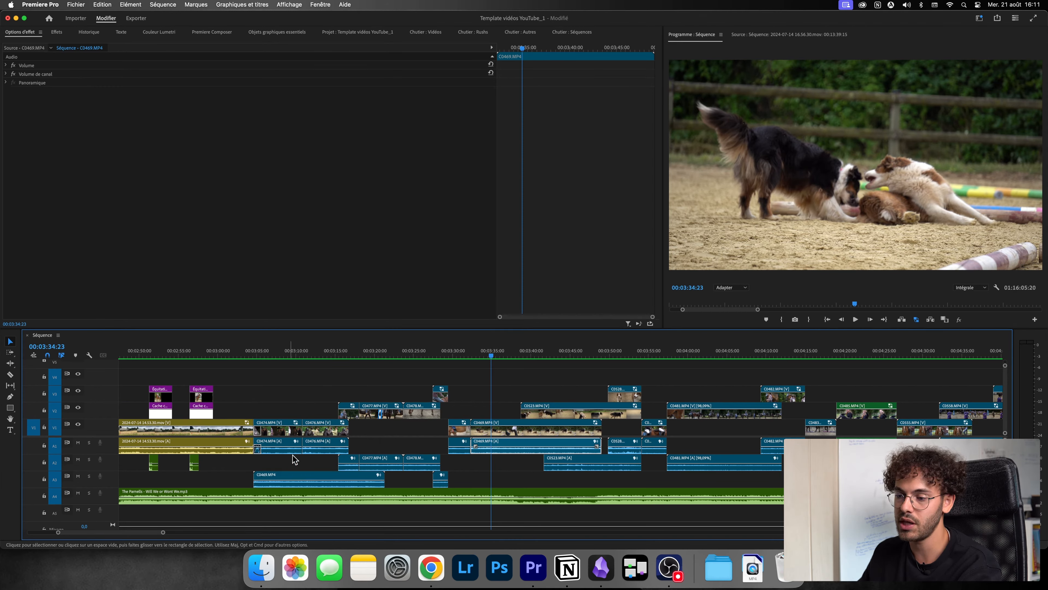
click(268, 355)
key(super+z)
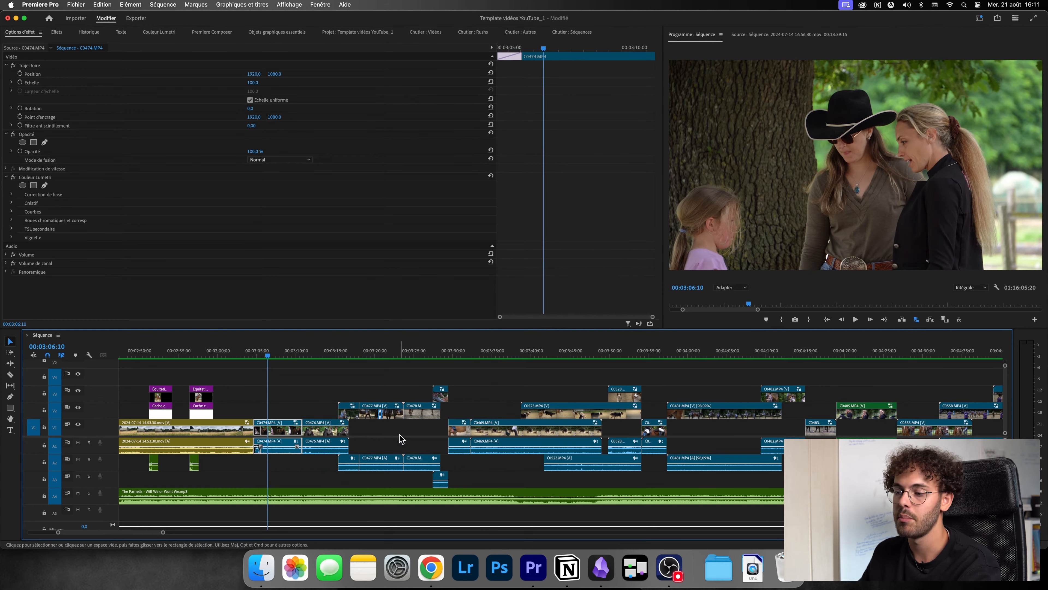
Examine the whole timeline, from the C0485.MP4 clip at about 4:19 to the unused clips beyond the edited section.
click(402, 447)
scroll(417, 445, down, 3)
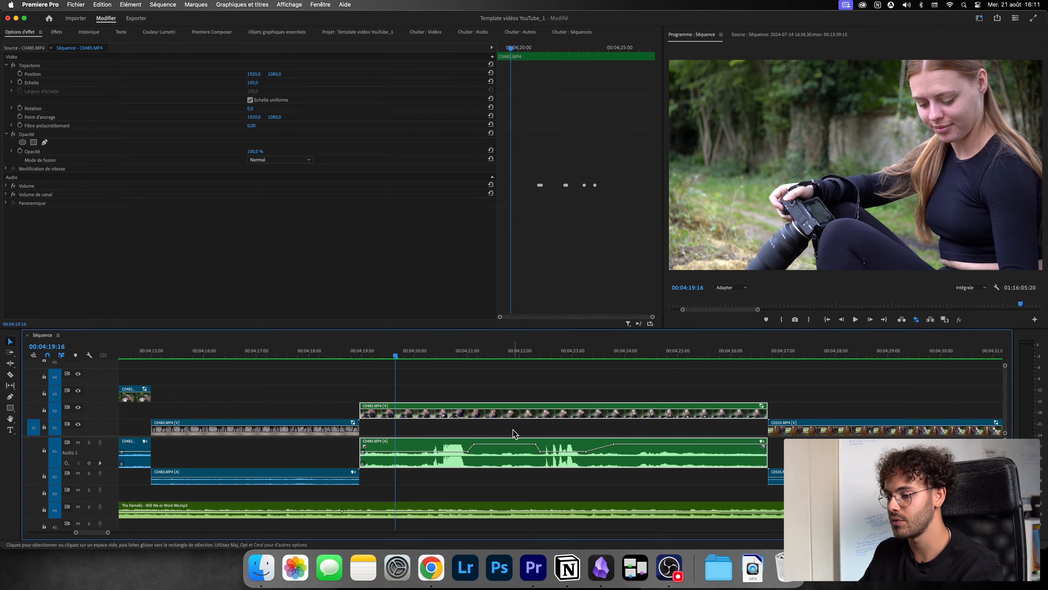
scroll(515, 433, down, 10)
scroll(516, 446, down, 3)
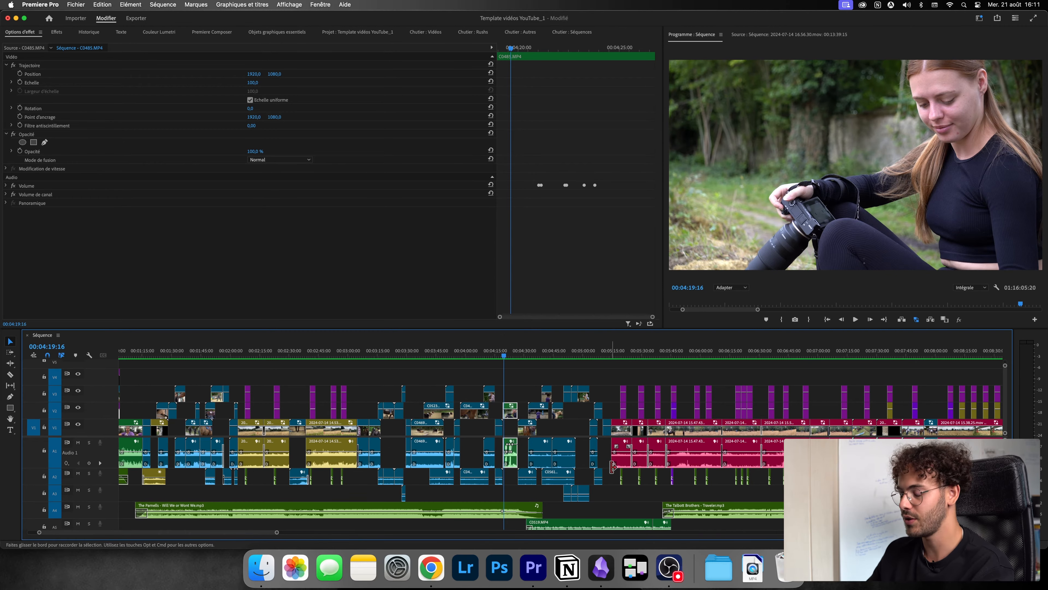
scroll(578, 462, down, 5)
scroll(593, 455, down, 6)
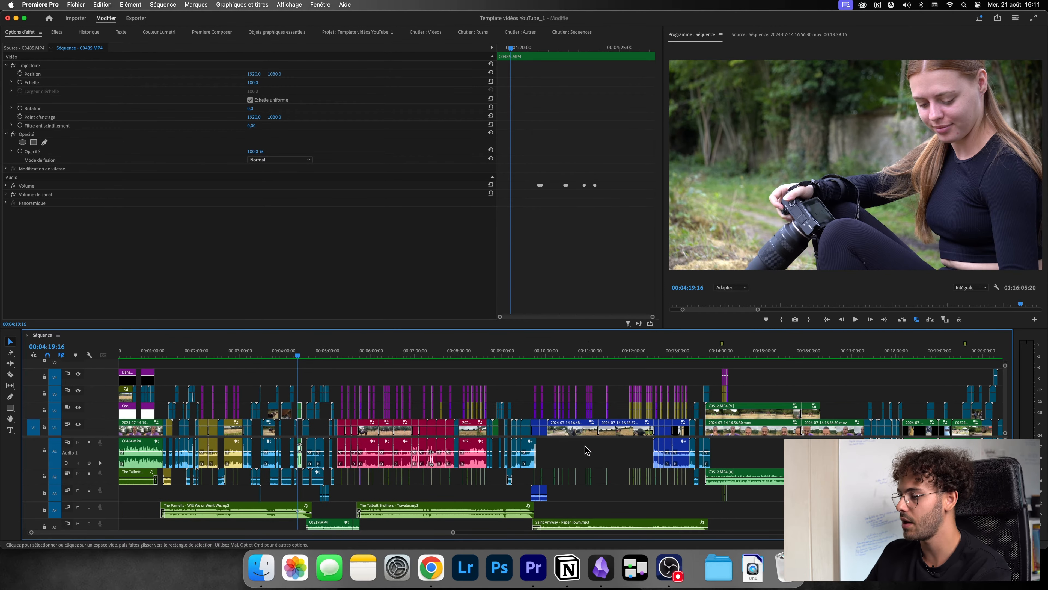
scroll(479, 437, up, 2)
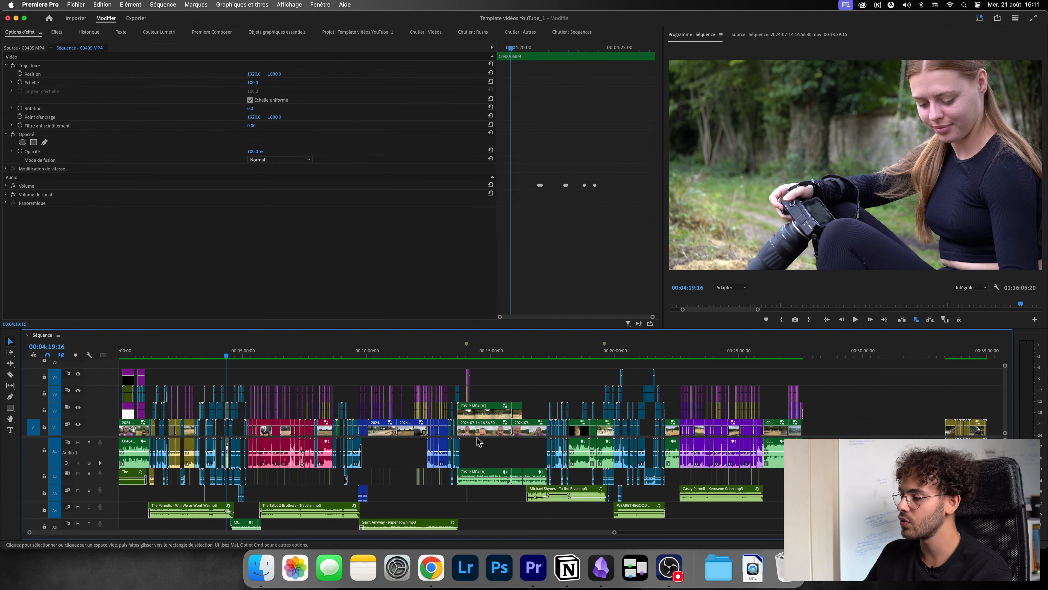
scroll(488, 437, down, 5)
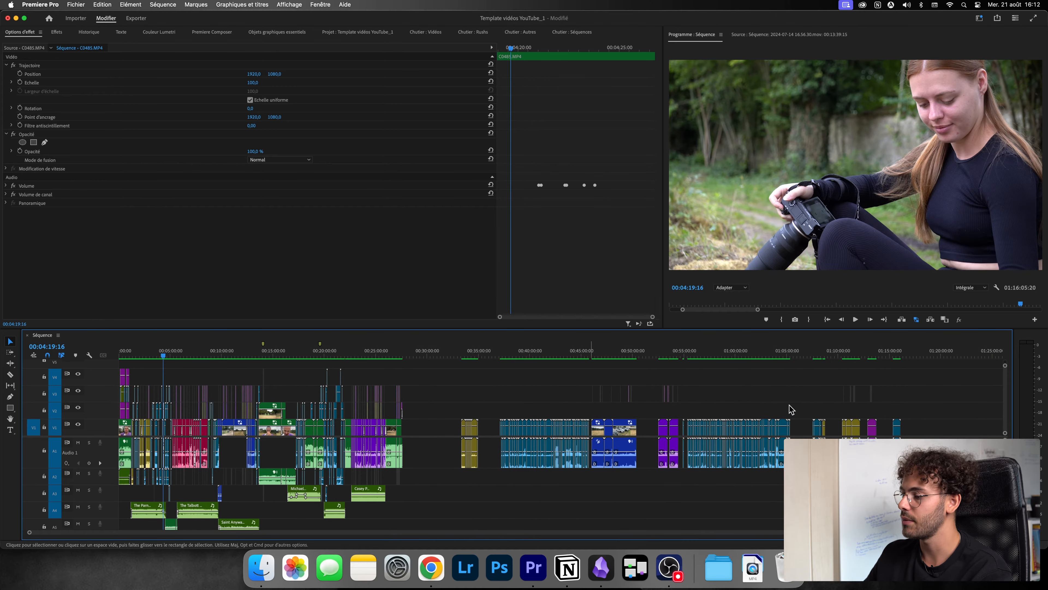
Select all the unused clips after the edited section, preview the footage at 40:57:10, and clear the selection.
drag(926, 378, 457, 474)
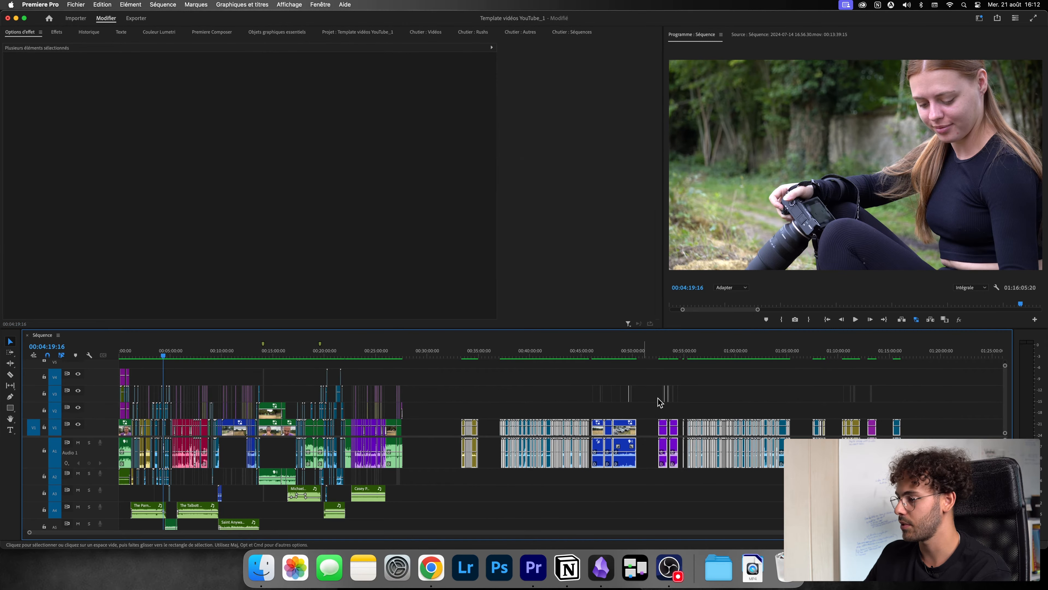
mouse_move(532, 354)
mouse_down()
mouse_move(519, 354)
mouse_move(540, 355)
mouse_up()
click(511, 385)
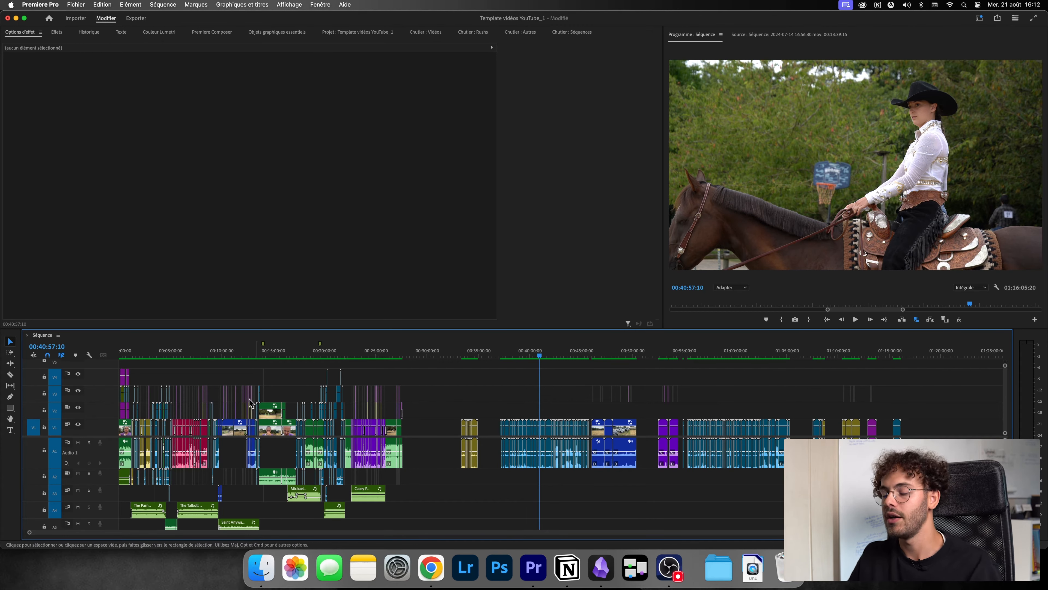
Look over the coloured sections of the edited timeline and place the playhead at its end, at 27:40:16.
scroll(296, 436, up, 3)
scroll(296, 436, left, 5)
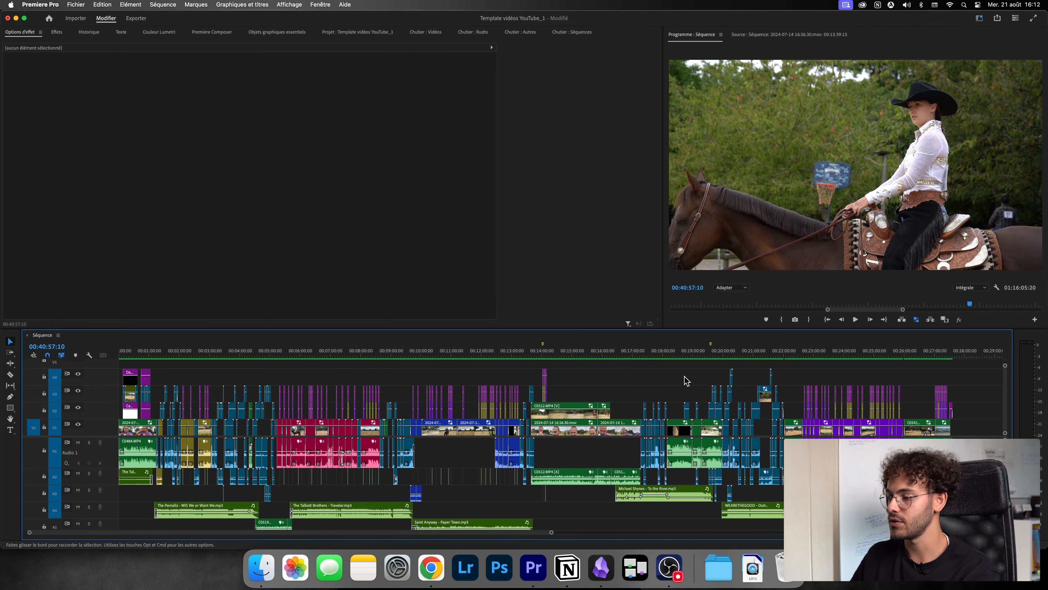
scroll(719, 393, right, 3)
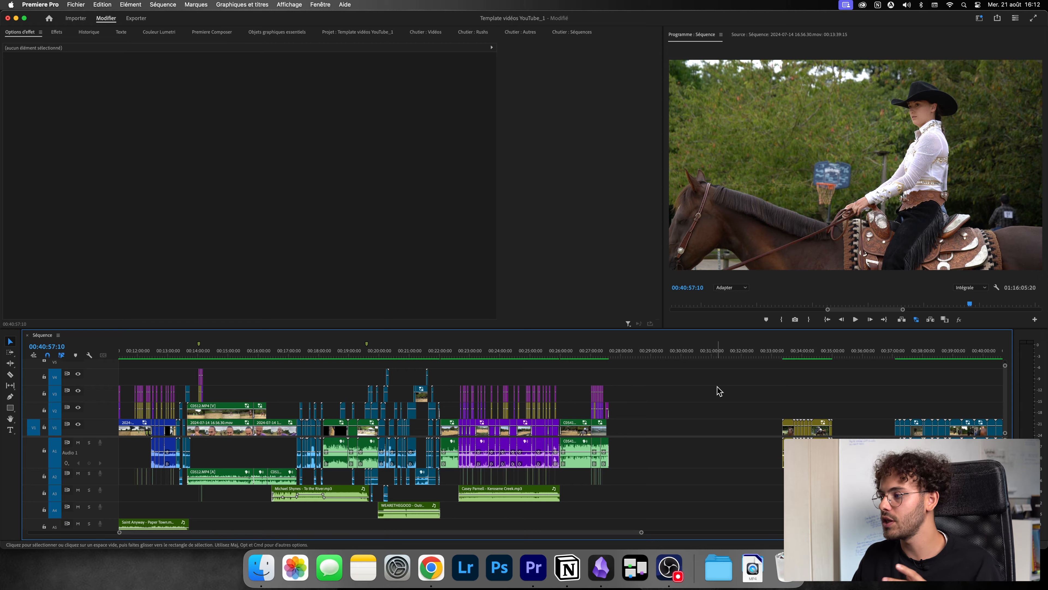
scroll(462, 420, left, 3)
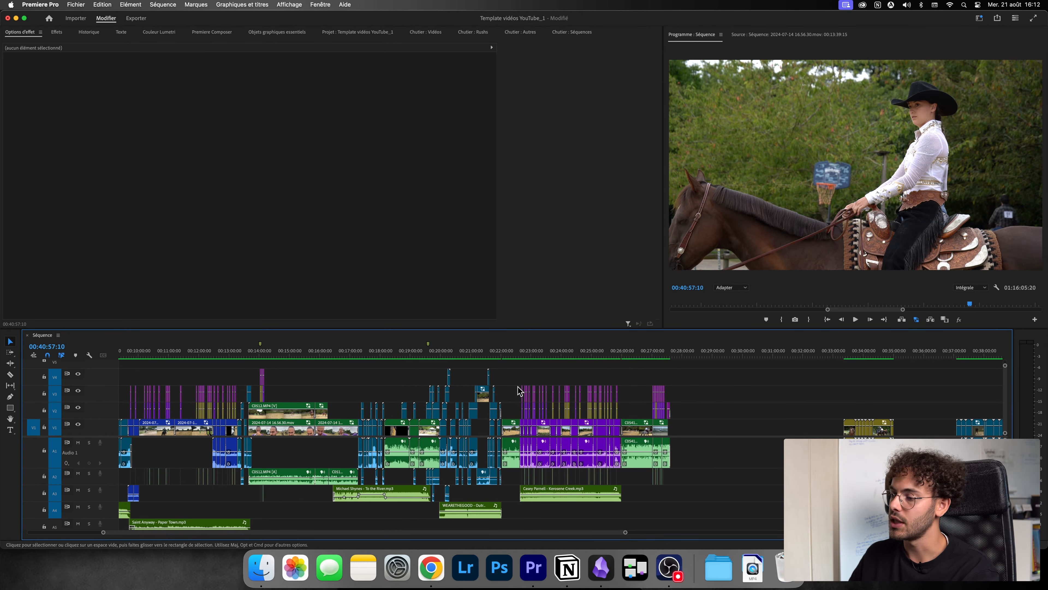
click(673, 352)
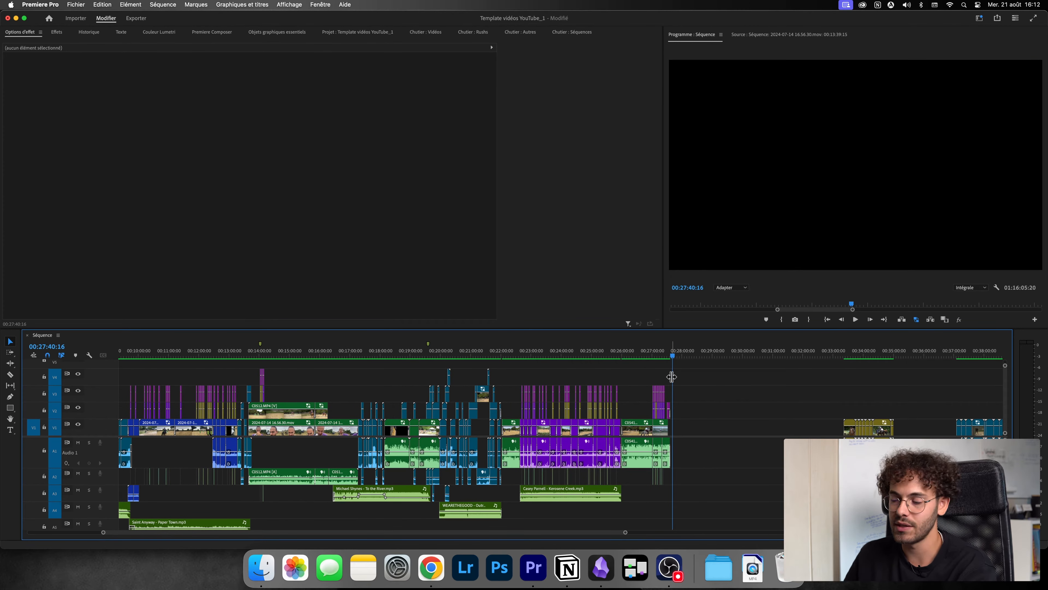
Look over the finished sections once more and save the project.
scroll(671, 376, down, 8)
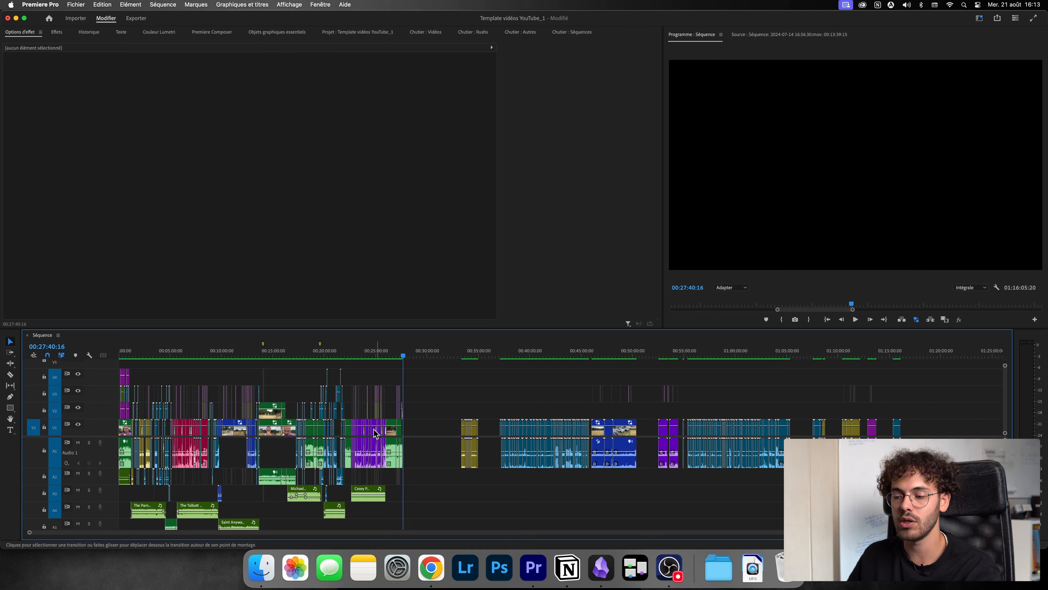
scroll(253, 431, up, 4)
scroll(246, 427, up, 5)
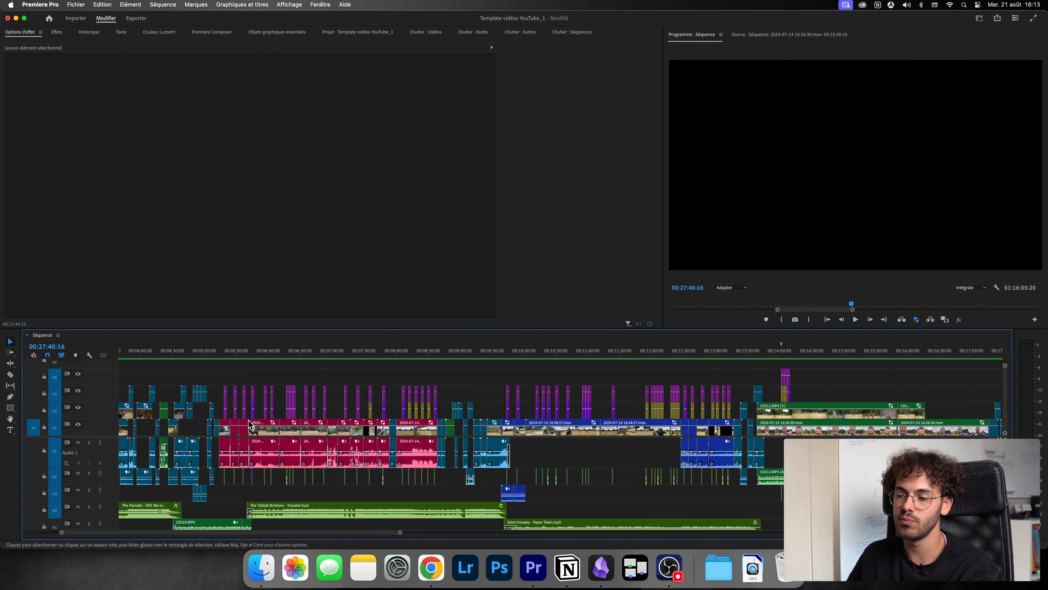
scroll(254, 423, up, 5)
key(super+s)
scroll(243, 421, down, 2)
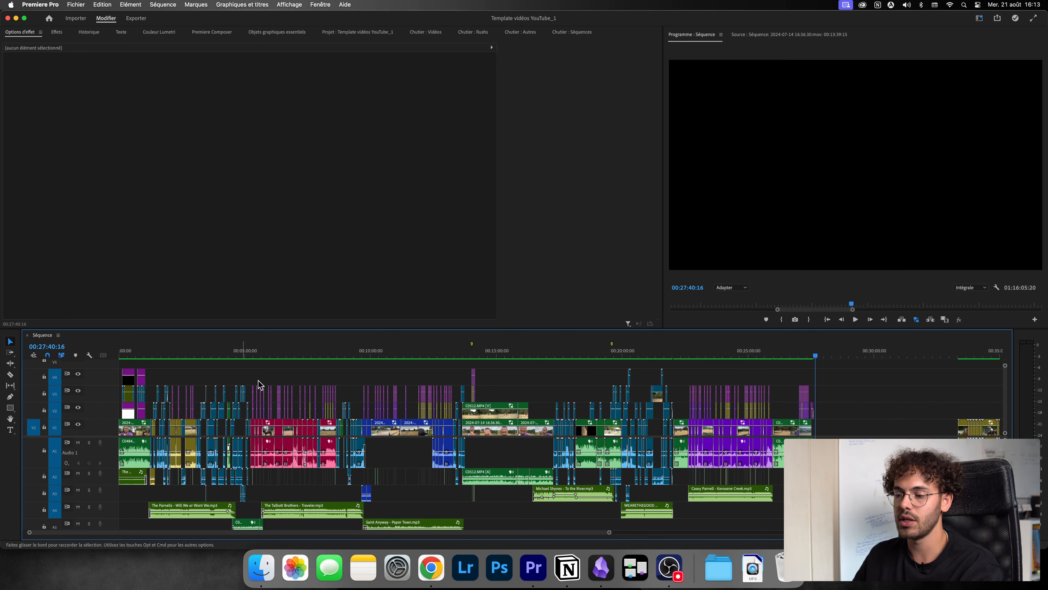